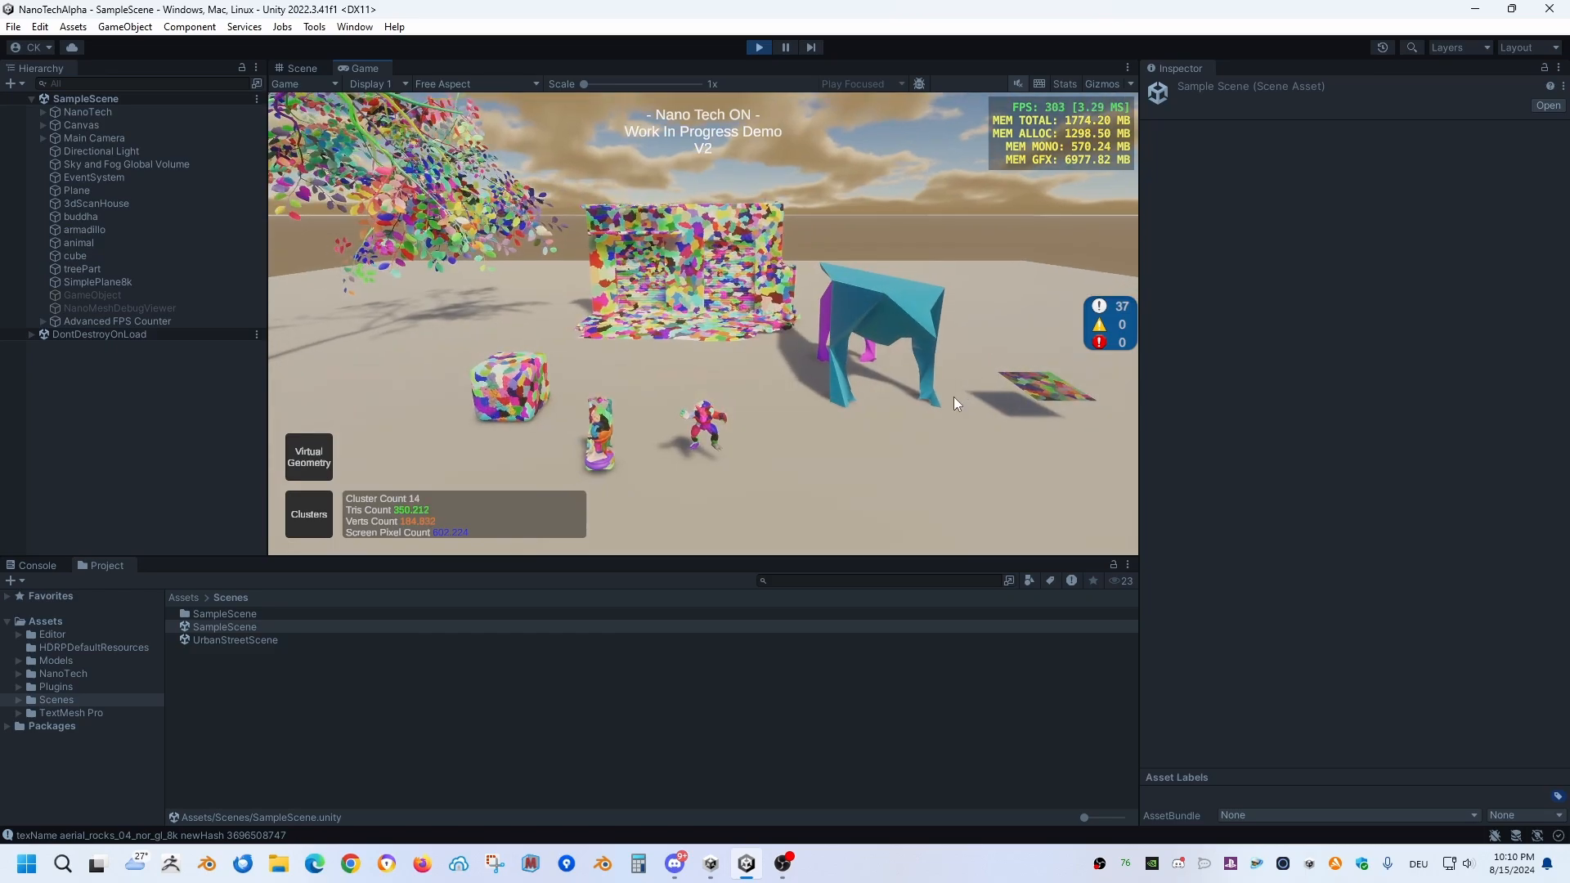
Step: Fly around the running demo scene to examine its models in cluster colours
{"action": "key", "text": "w"}
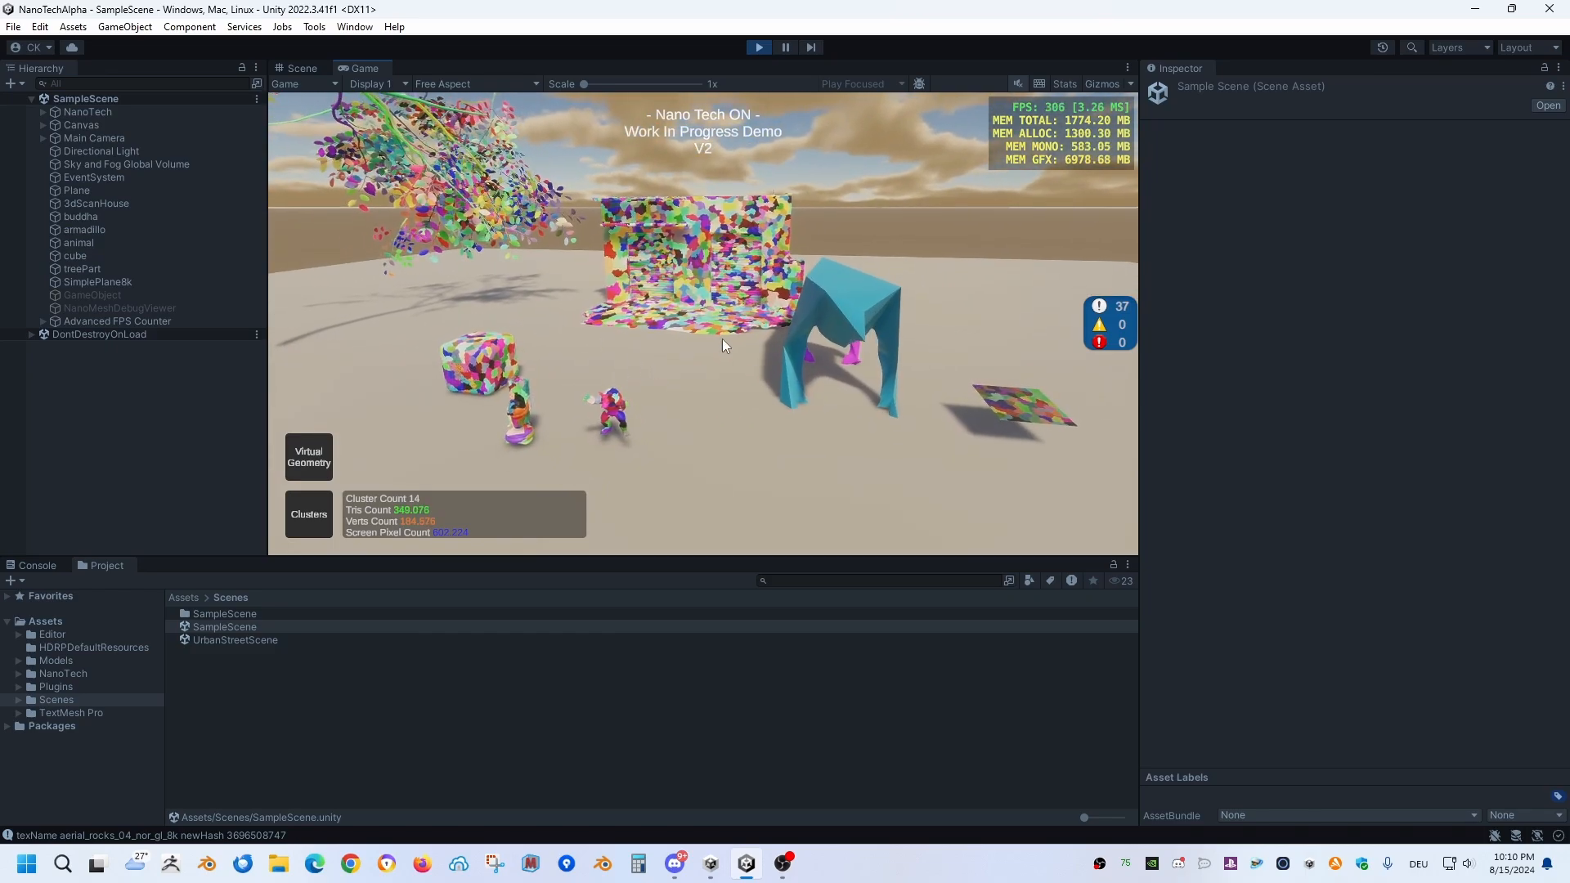
{"action": "right_click_drag", "start_coordinate": [723, 339], "coordinate": [719, 380]}
{"action": "key", "text": "s"}
{"action": "key", "text": "w"}
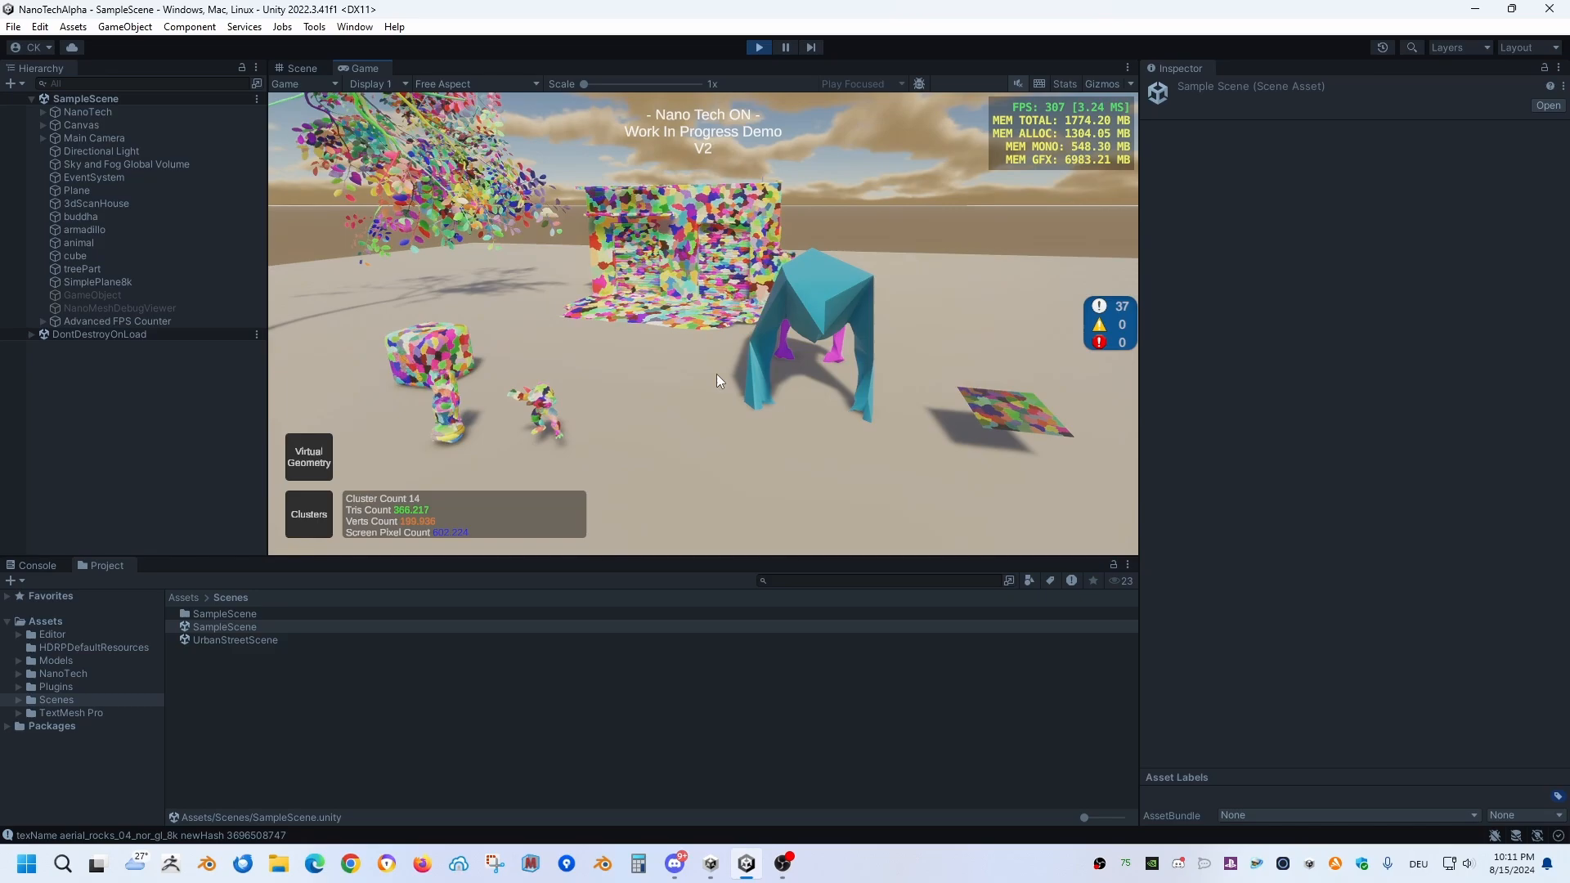
Step: Switch off the cluster display and fly around the demo models to examine them with their normal textures
{"action": "left_click", "coordinate": [310, 517]}
{"action": "key", "text": "w"}
{"action": "right_click_drag", "start_coordinate": [753, 350], "coordinate": [723, 317]}
{"action": "key", "text": "s"}
{"action": "key", "text": "w"}
{"action": "key", "text": "a"}
{"action": "key", "text": "a"}
{"action": "key", "text": "d"}
{"action": "key", "text": "w"}
{"action": "key", "text": "d"}
{"action": "key", "text": "a"}
{"action": "key", "text": "a"}
{"action": "key", "text": "a"}
{"action": "key", "text": "a"}
{"action": "key", "text": "d"}
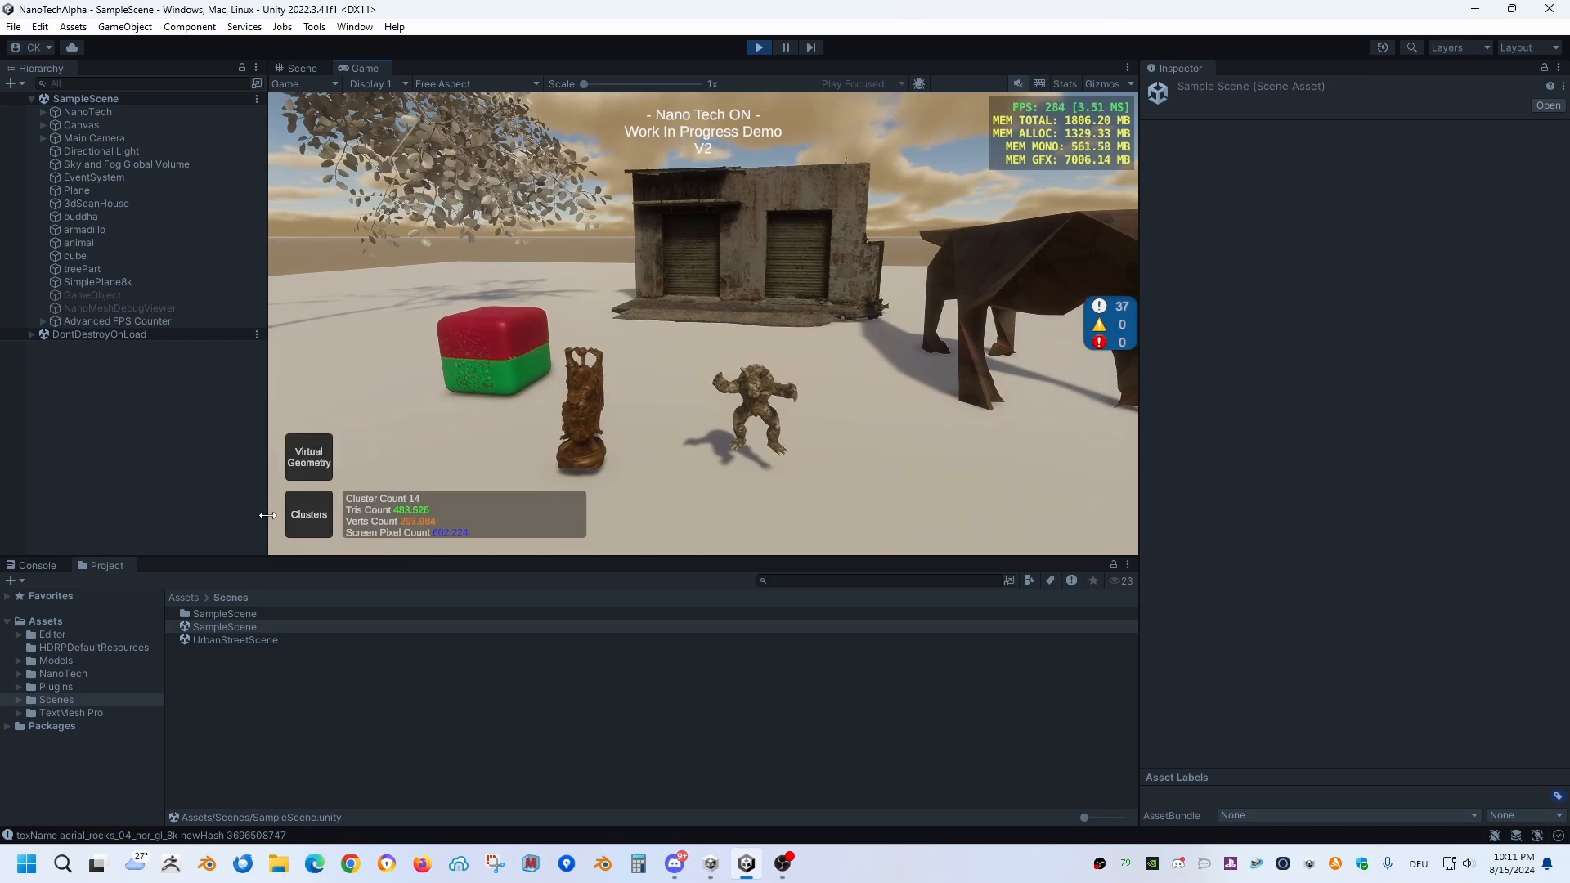
{"action": "right_click_drag", "start_coordinate": [601, 363], "coordinate": [595, 331]}
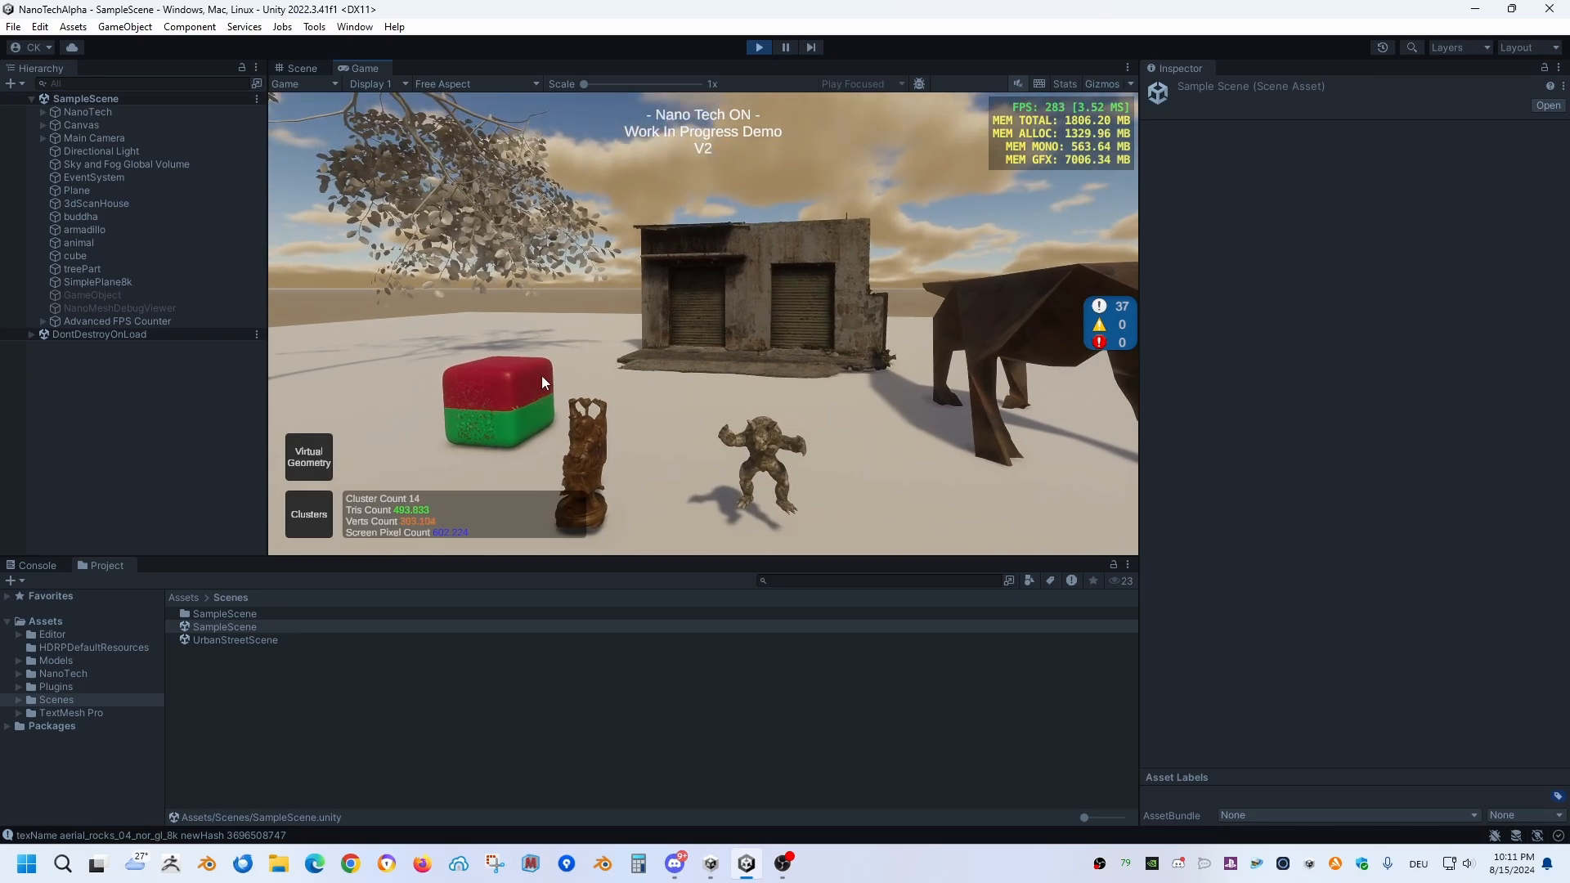
Step: Switch on the cluster display and fly up to the cube to examine its clusters
{"action": "left_click", "coordinate": [303, 520]}
{"action": "right_click_drag", "start_coordinate": [735, 327], "coordinate": [571, 399]}
{"action": "key", "text": "a"}
{"action": "key", "text": "w"}
{"action": "right_click_drag", "start_coordinate": [762, 324], "coordinate": [675, 327]}
{"action": "key", "text": "w"}
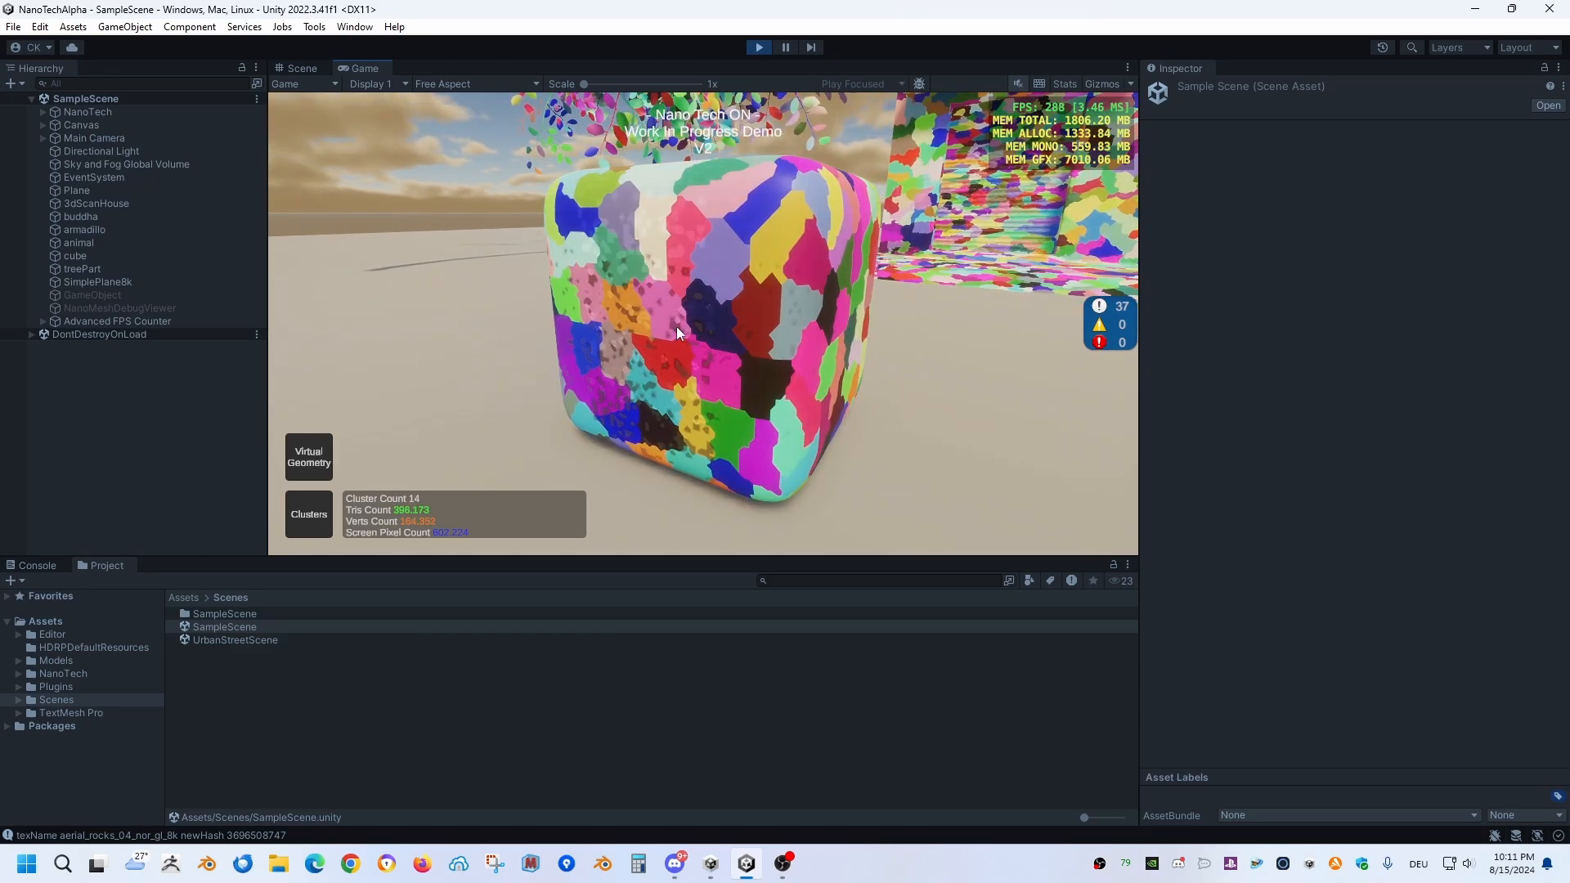
Step: Switch off the cluster display and examine the scanned house's textured surface up close
{"action": "left_click", "coordinate": [311, 523]}
{"action": "right_click_drag", "start_coordinate": [773, 317], "coordinate": [931, 219]}
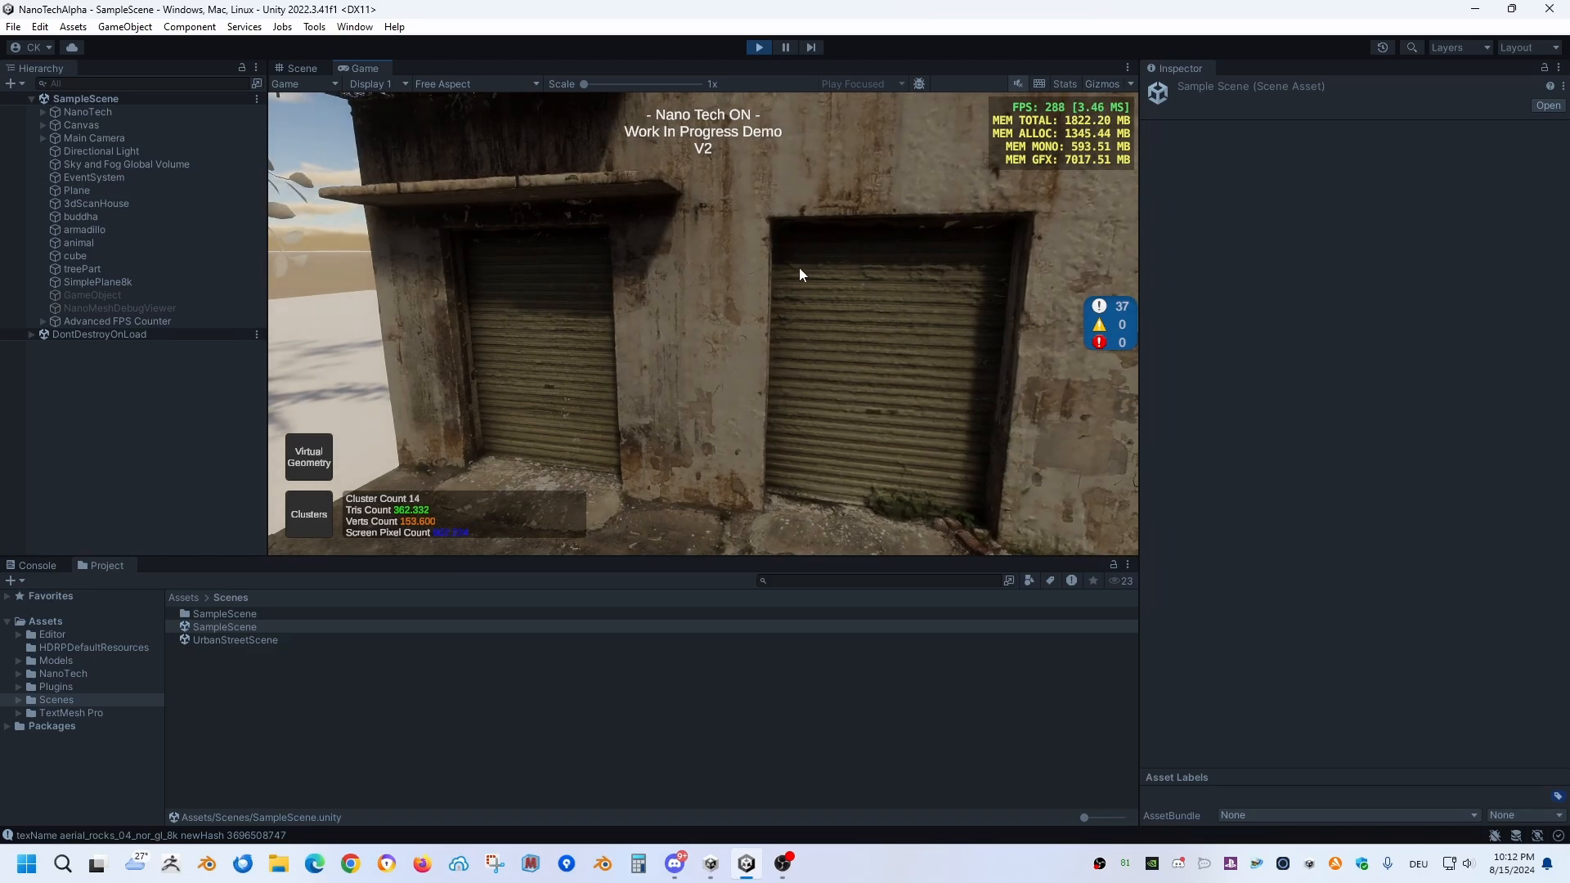
{"action": "right_click_drag", "start_coordinate": [799, 274], "coordinate": [723, 337]}
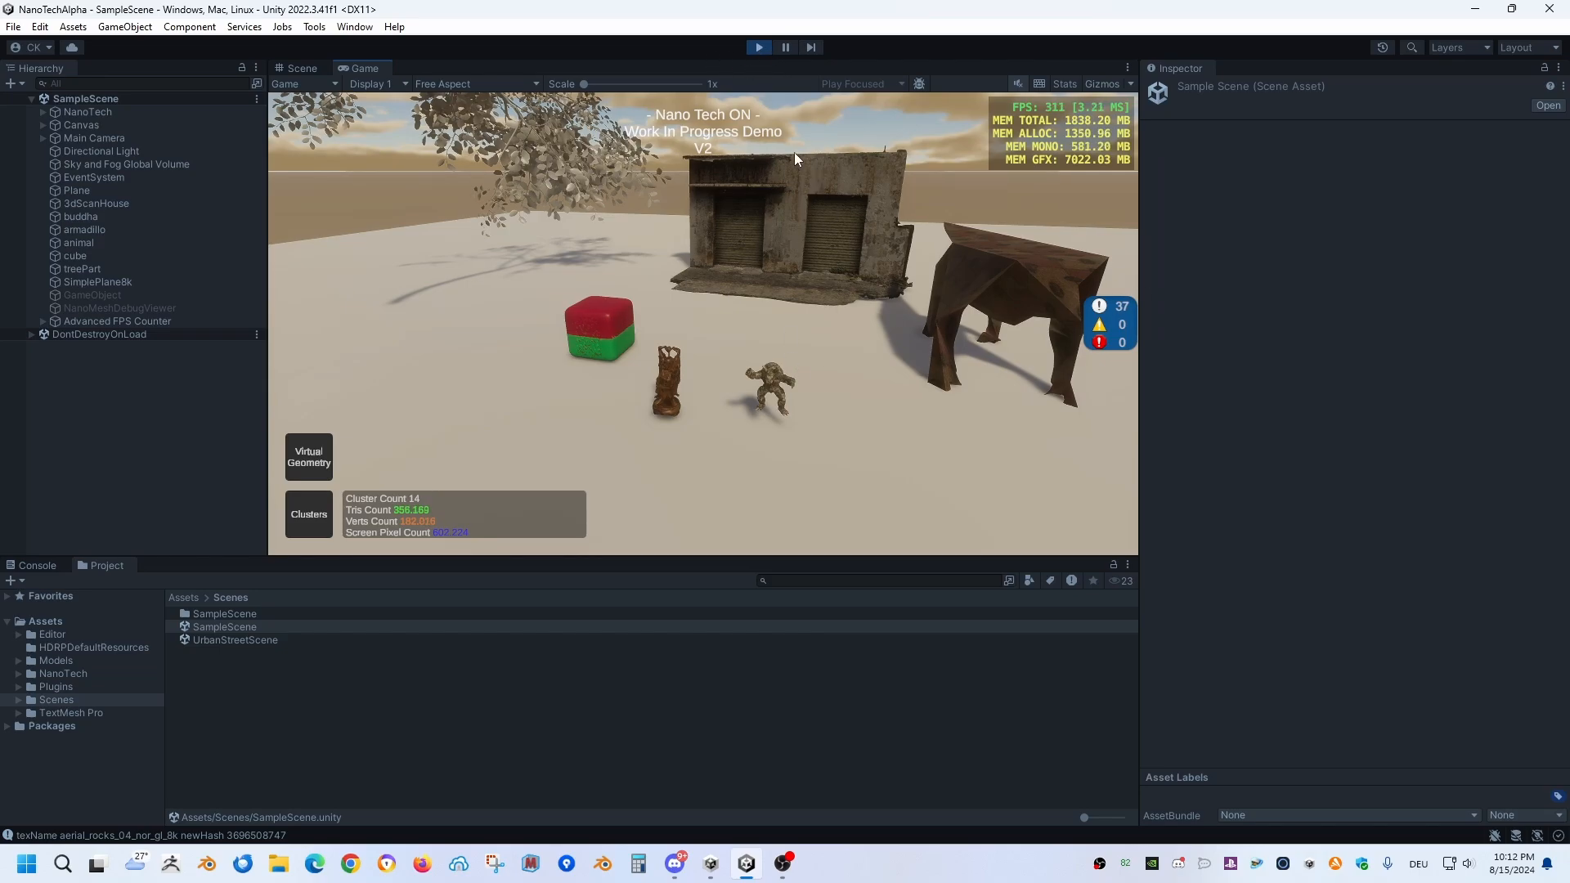
Step: Stop play mode and create a new scene from the Basic Outdoors (HDRP) template
{"action": "left_click", "coordinate": [757, 48]}
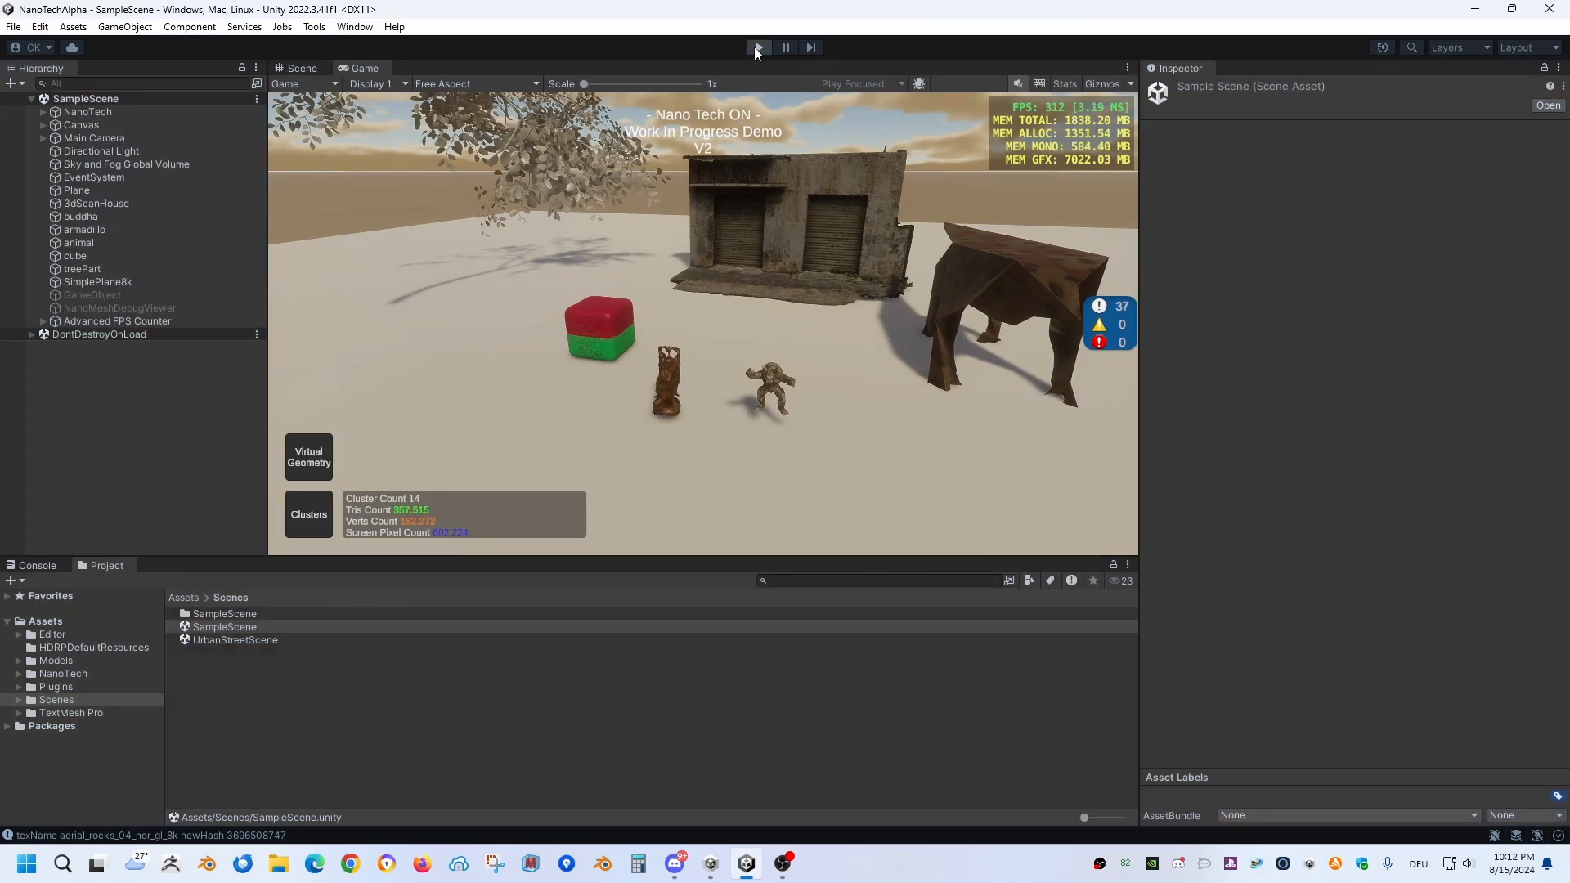
{"action": "left_click", "coordinate": [9, 28]}
{"action": "left_click", "coordinate": [25, 45]}
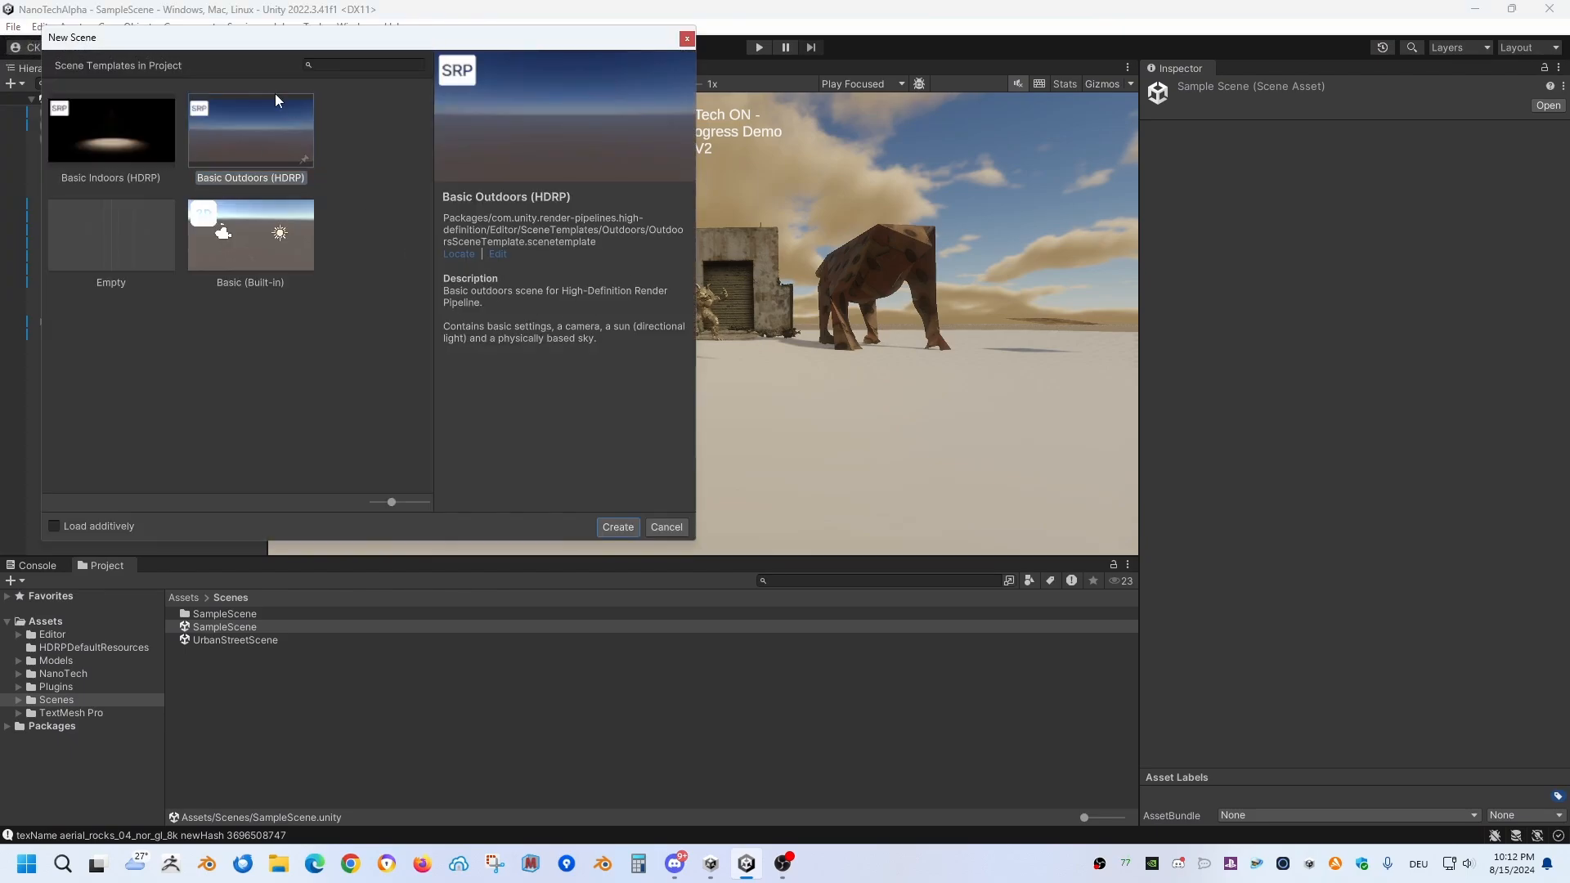
{"action": "left_click", "coordinate": [618, 527]}
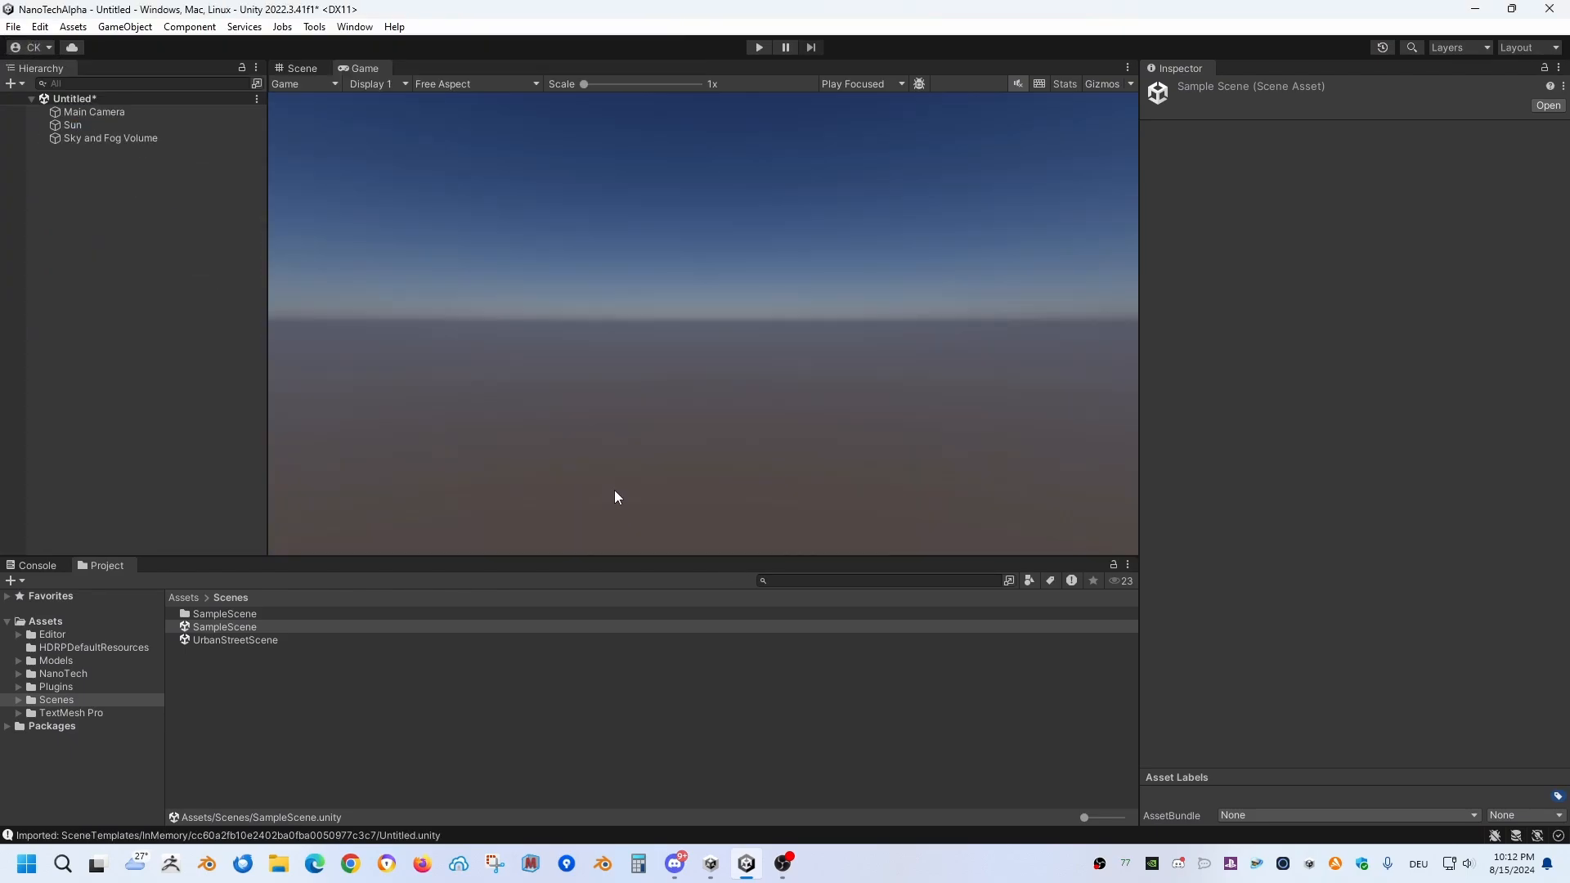
Step: Add the NanoTech prefab from the NanoTech/Resources folder to the new scene
{"action": "left_click", "coordinate": [73, 674]}
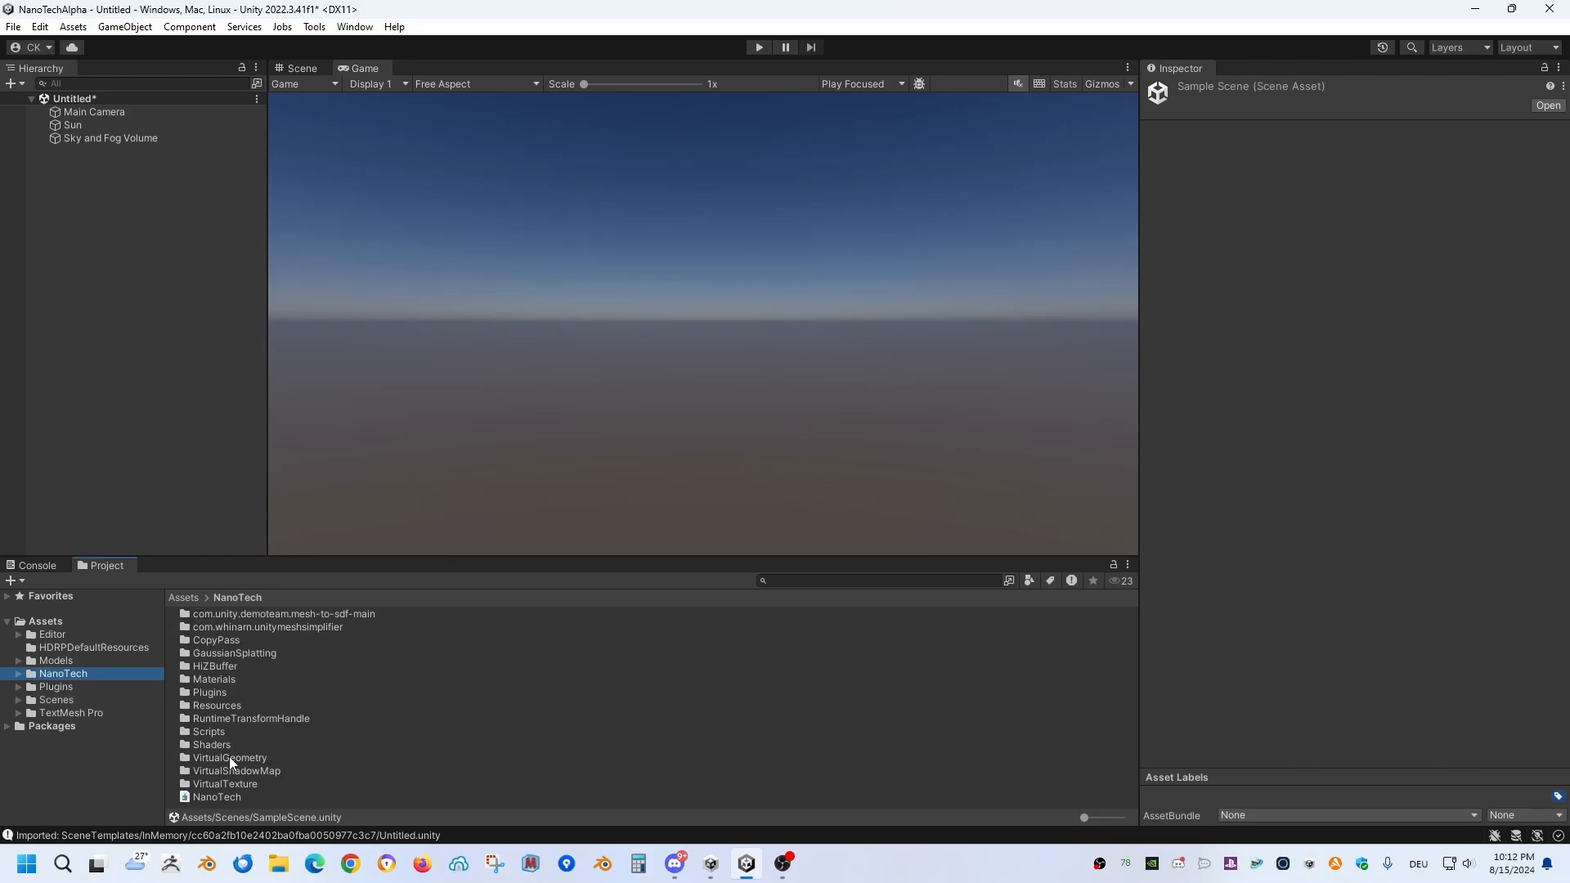
{"action": "double_click", "coordinate": [218, 706]}
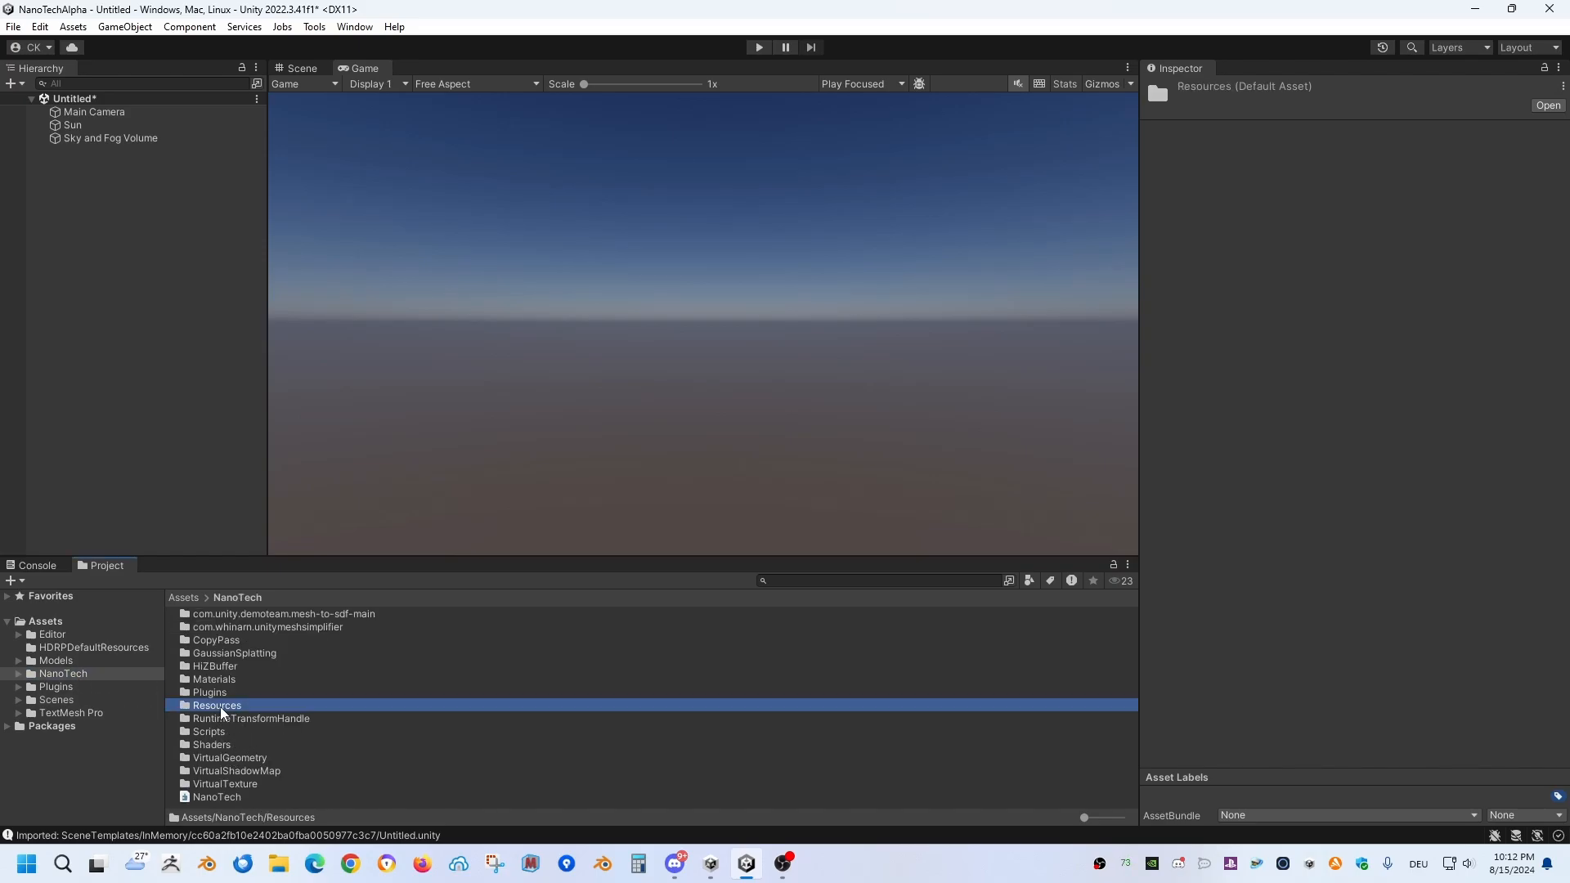
{"action": "left_click_drag", "start_coordinate": [233, 667], "coordinate": [103, 276]}
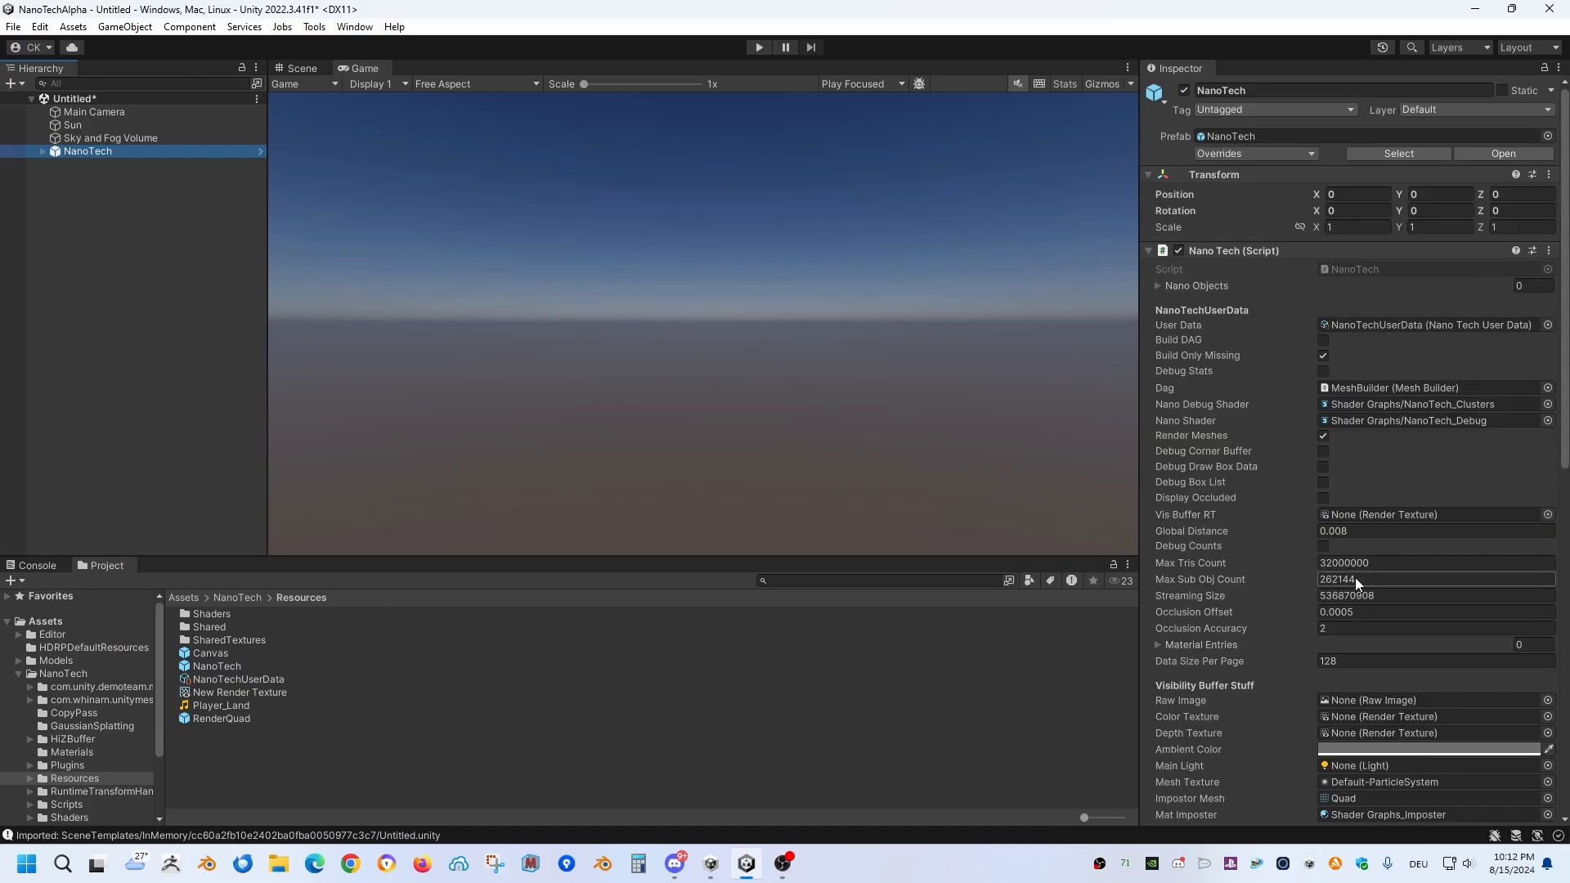
Step: Examine the Nano Tech script settings and the Path Setup options of its NanoTechUserData asset
{"action": "scroll", "coordinate": [1338, 571], "scroll_direction": "down", "scroll_amount": 1}
{"action": "scroll", "coordinate": [1350, 560], "scroll_direction": "down", "scroll_amount": 2}
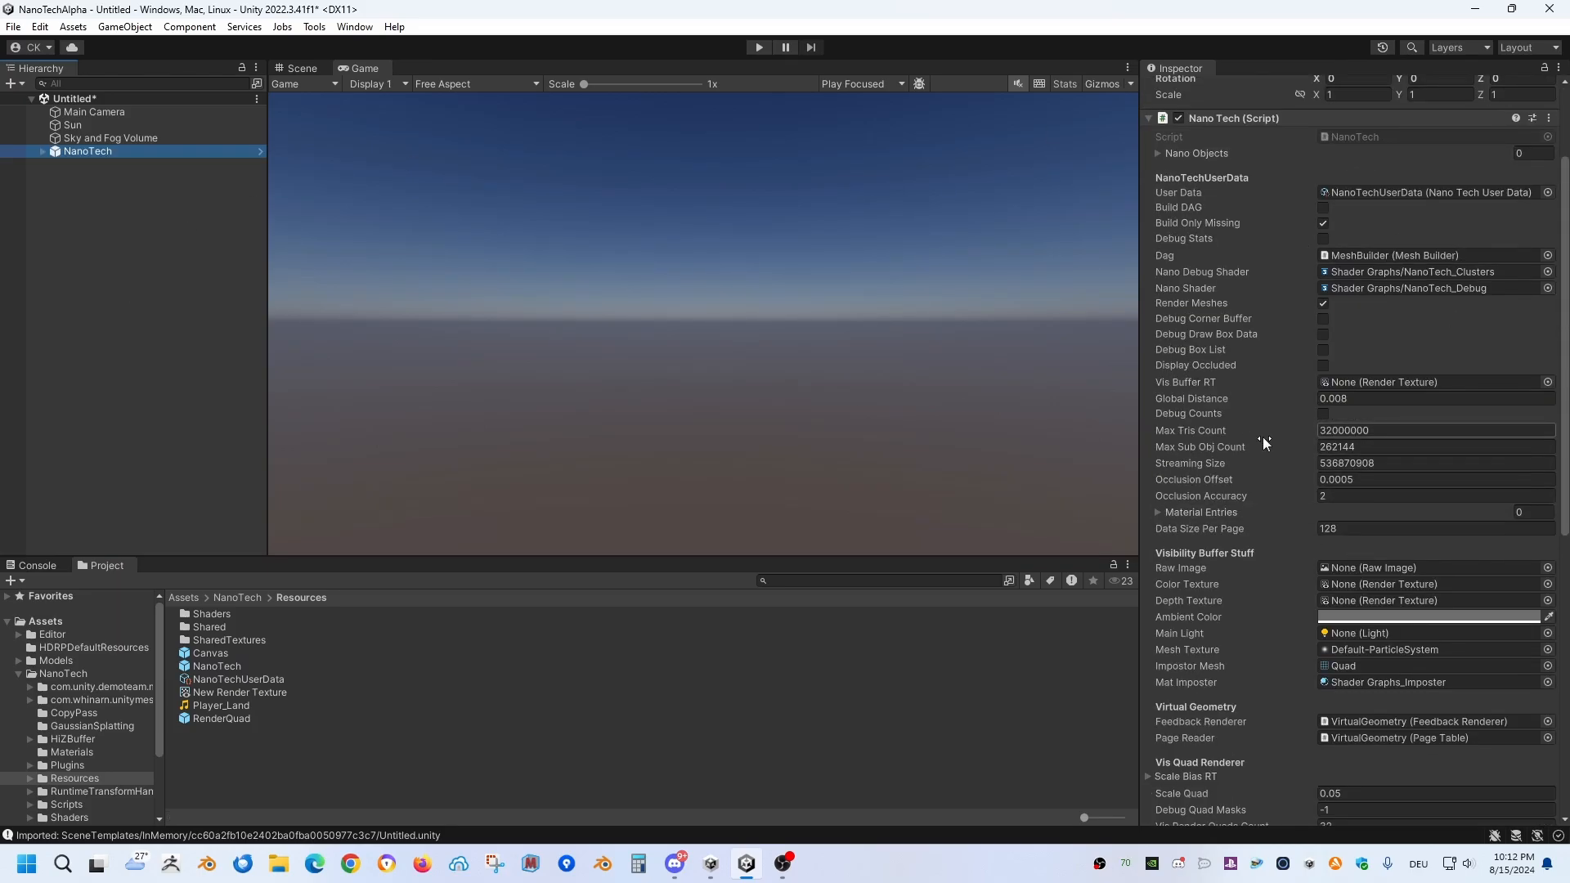
{"action": "scroll", "coordinate": [1262, 436], "scroll_direction": "up", "scroll_amount": 3}
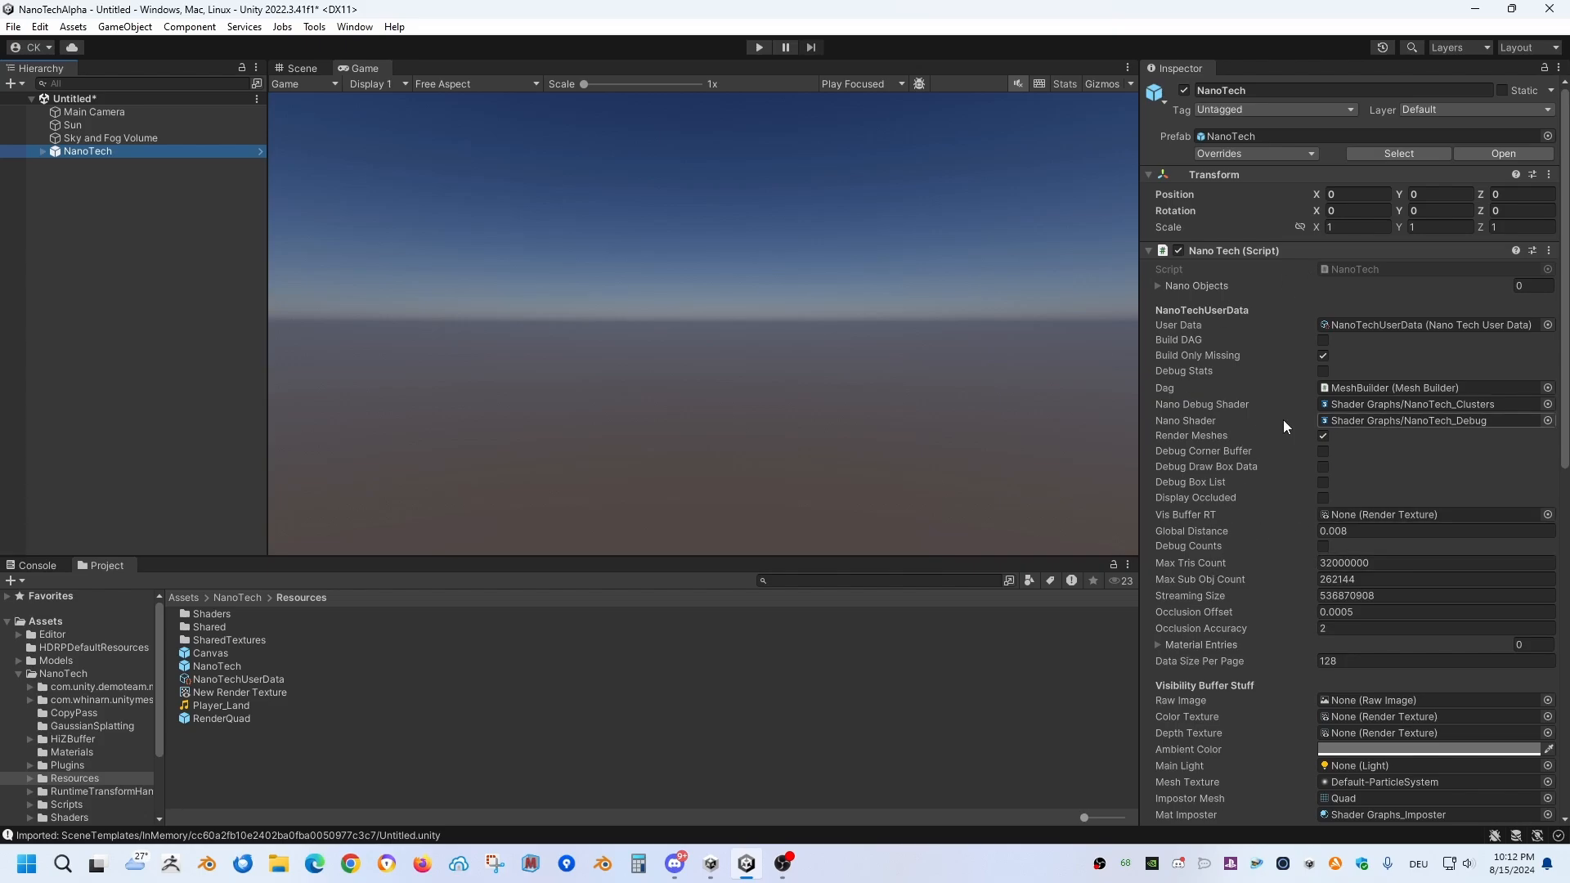
{"action": "double_click", "coordinate": [1360, 326]}
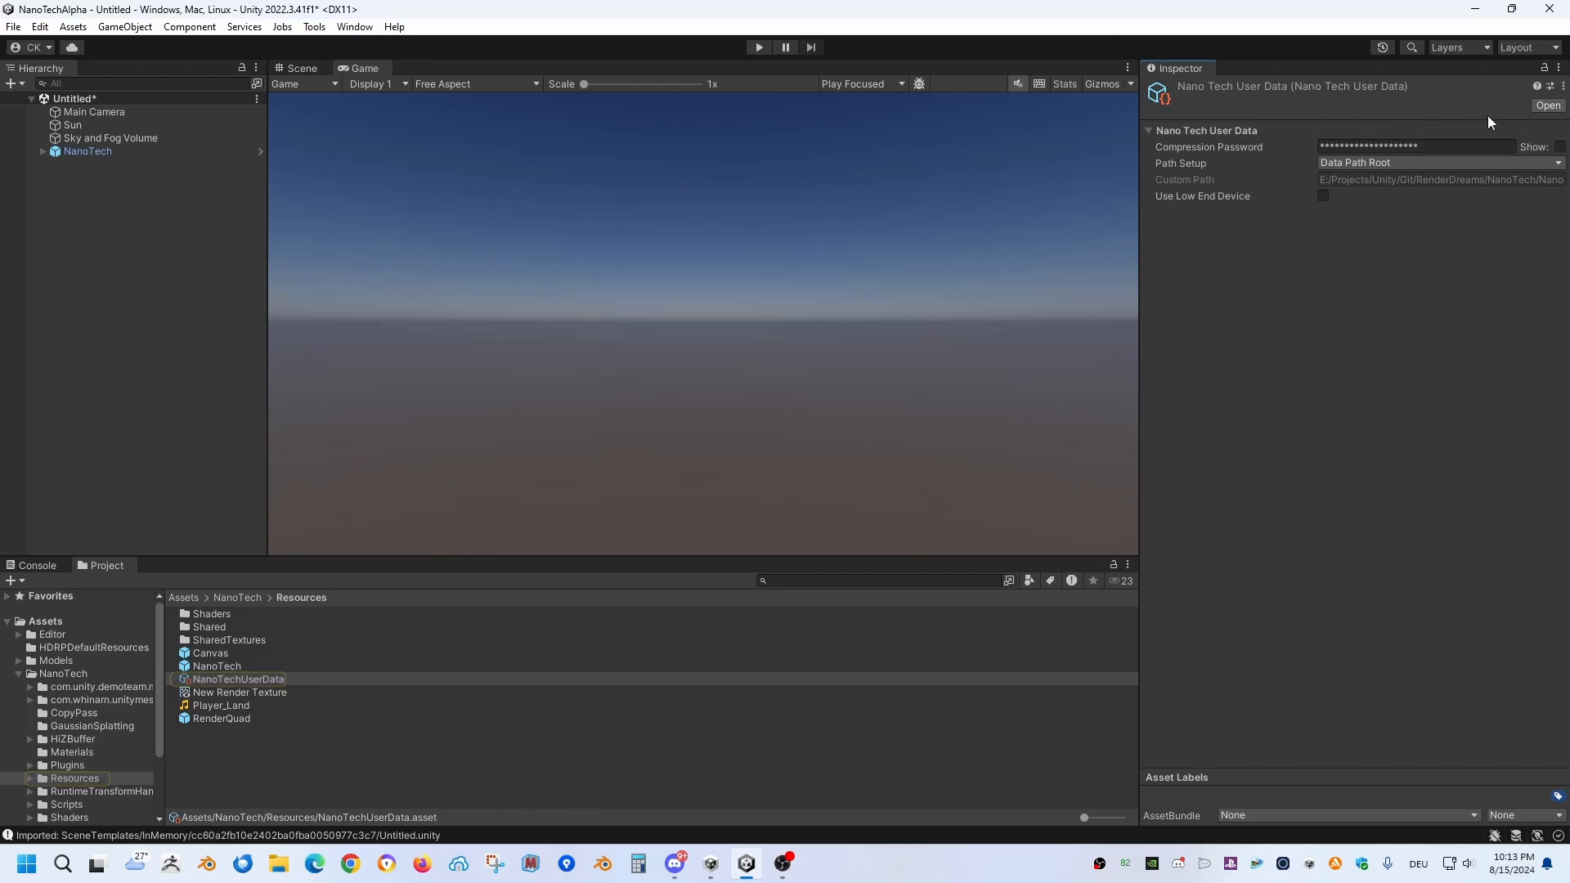
{"action": "left_click", "coordinate": [1392, 162]}
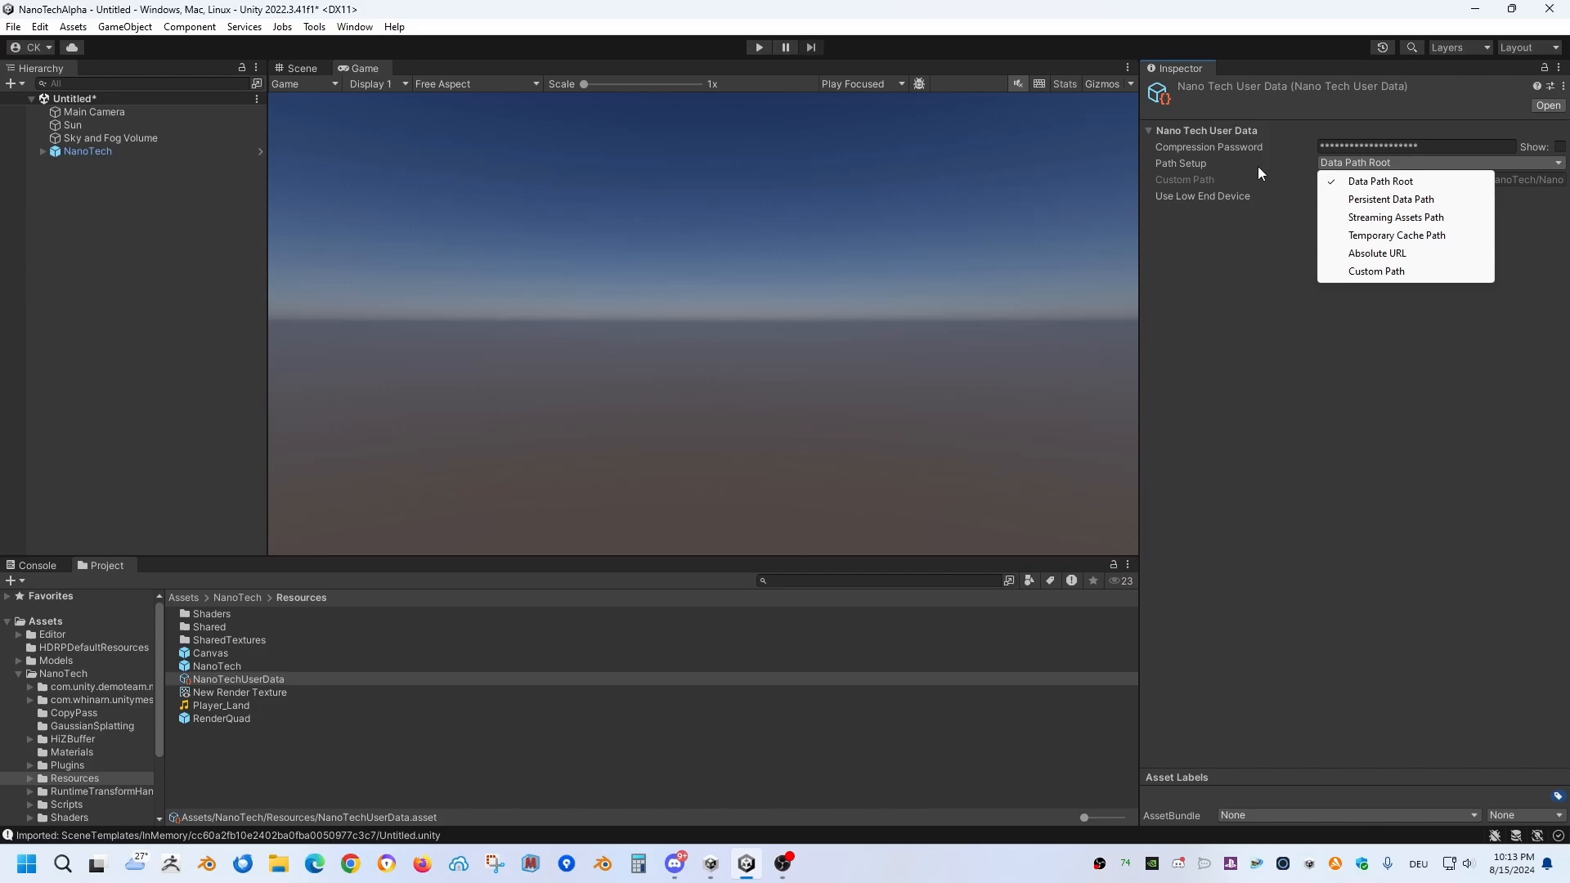
{"action": "left_click", "coordinate": [1293, 331]}
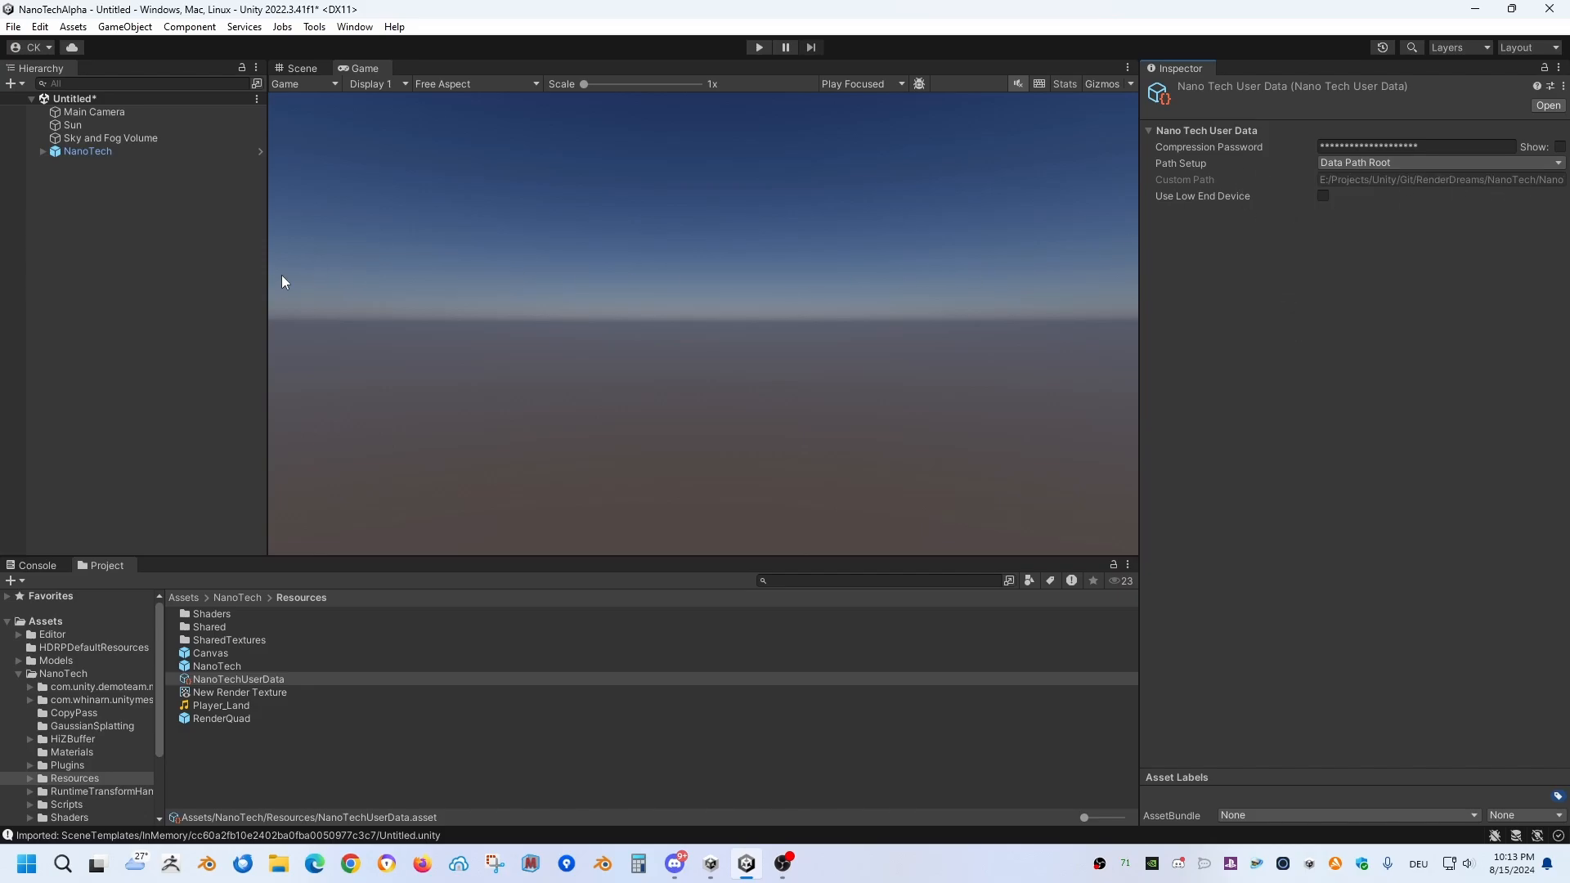
Step: Reselect the NanoTech object and open the Models/TestModels folder in the project assets
{"action": "left_click", "coordinate": [112, 203]}
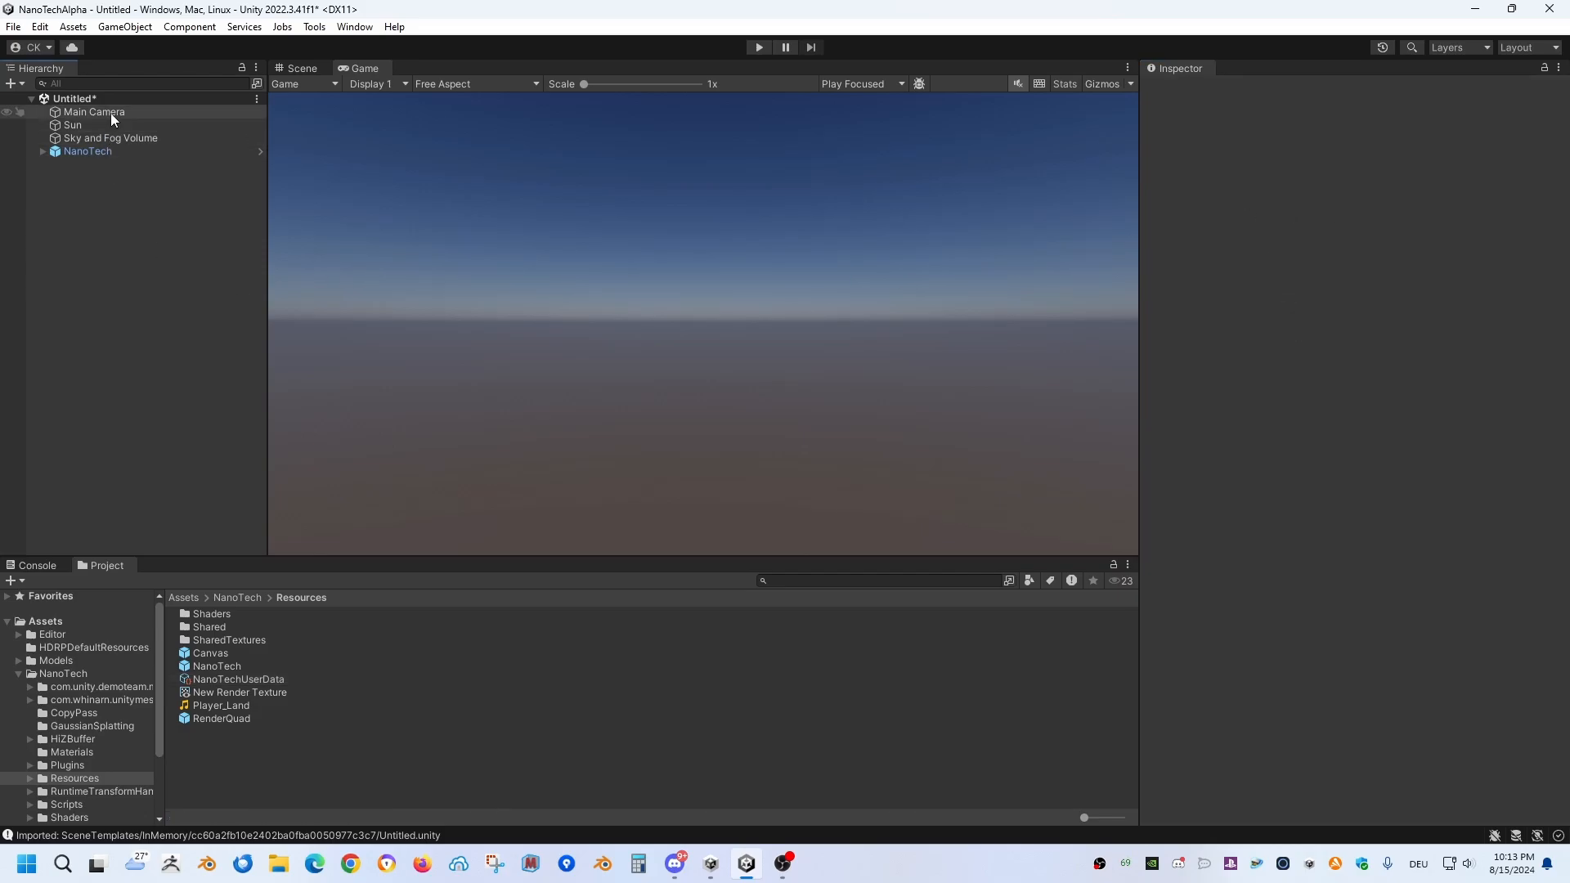
{"action": "left_click", "coordinate": [109, 152]}
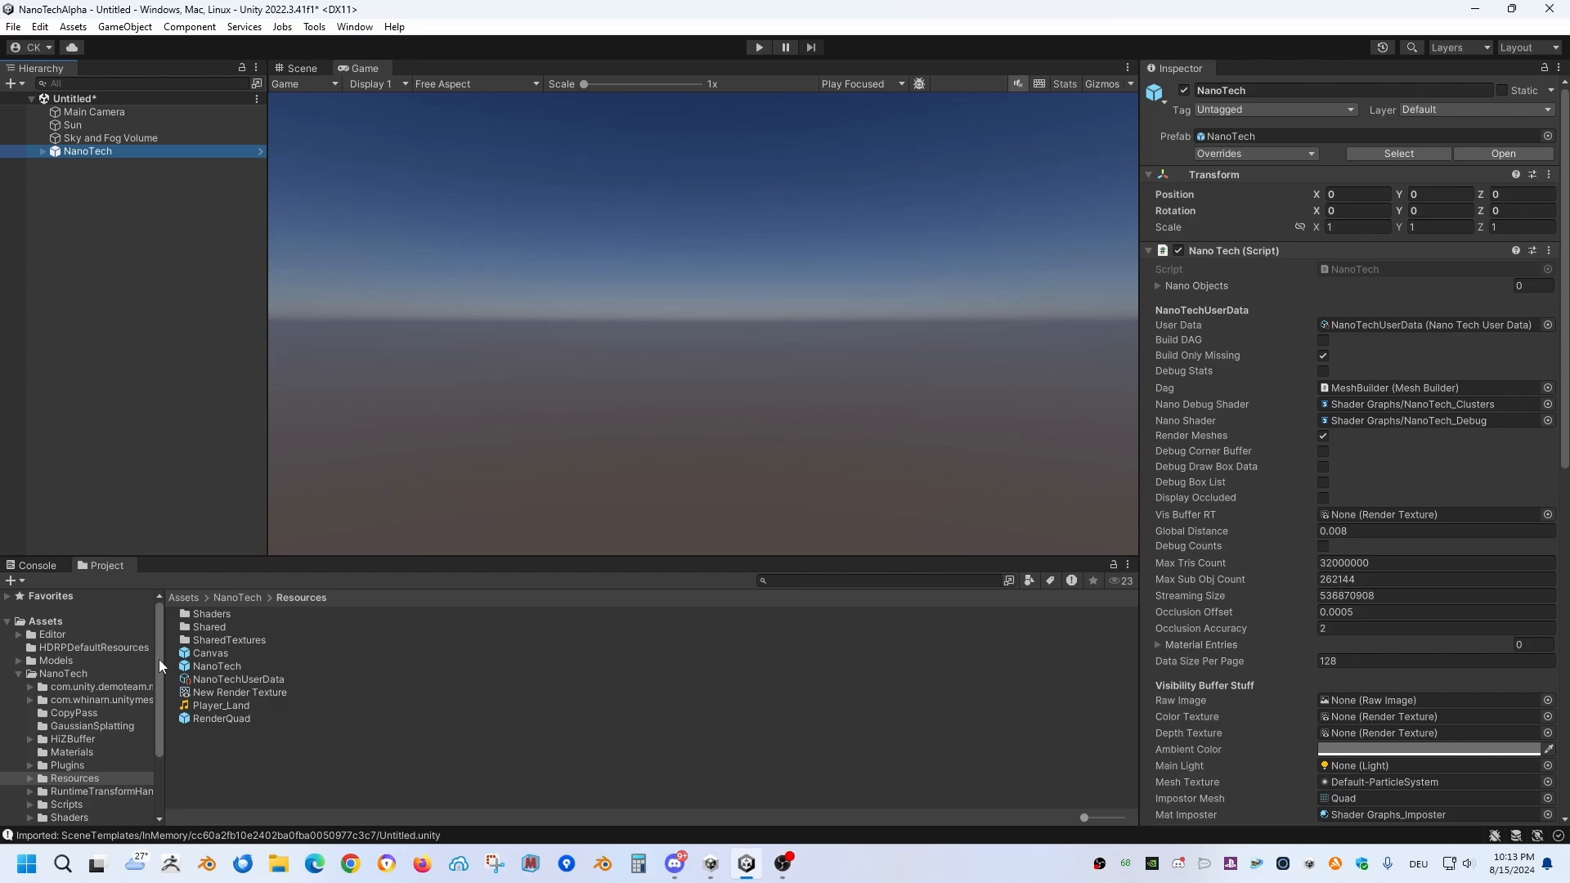
{"action": "left_click", "coordinate": [79, 661]}
{"action": "double_click", "coordinate": [198, 628]}
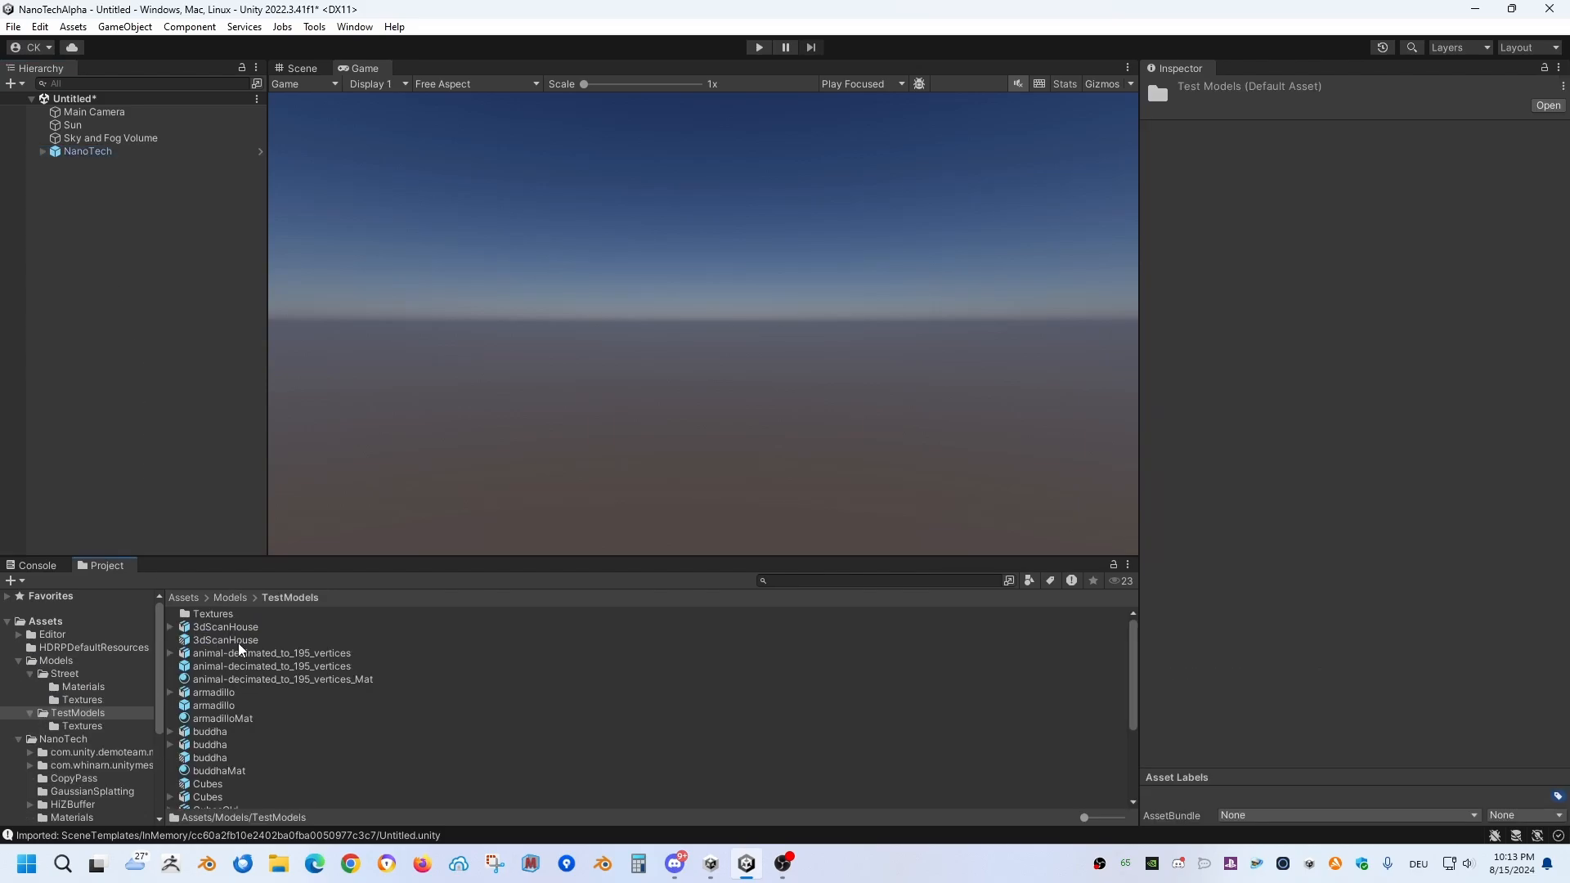
{"action": "left_click_drag", "start_coordinate": [233, 626], "coordinate": [87, 217]}
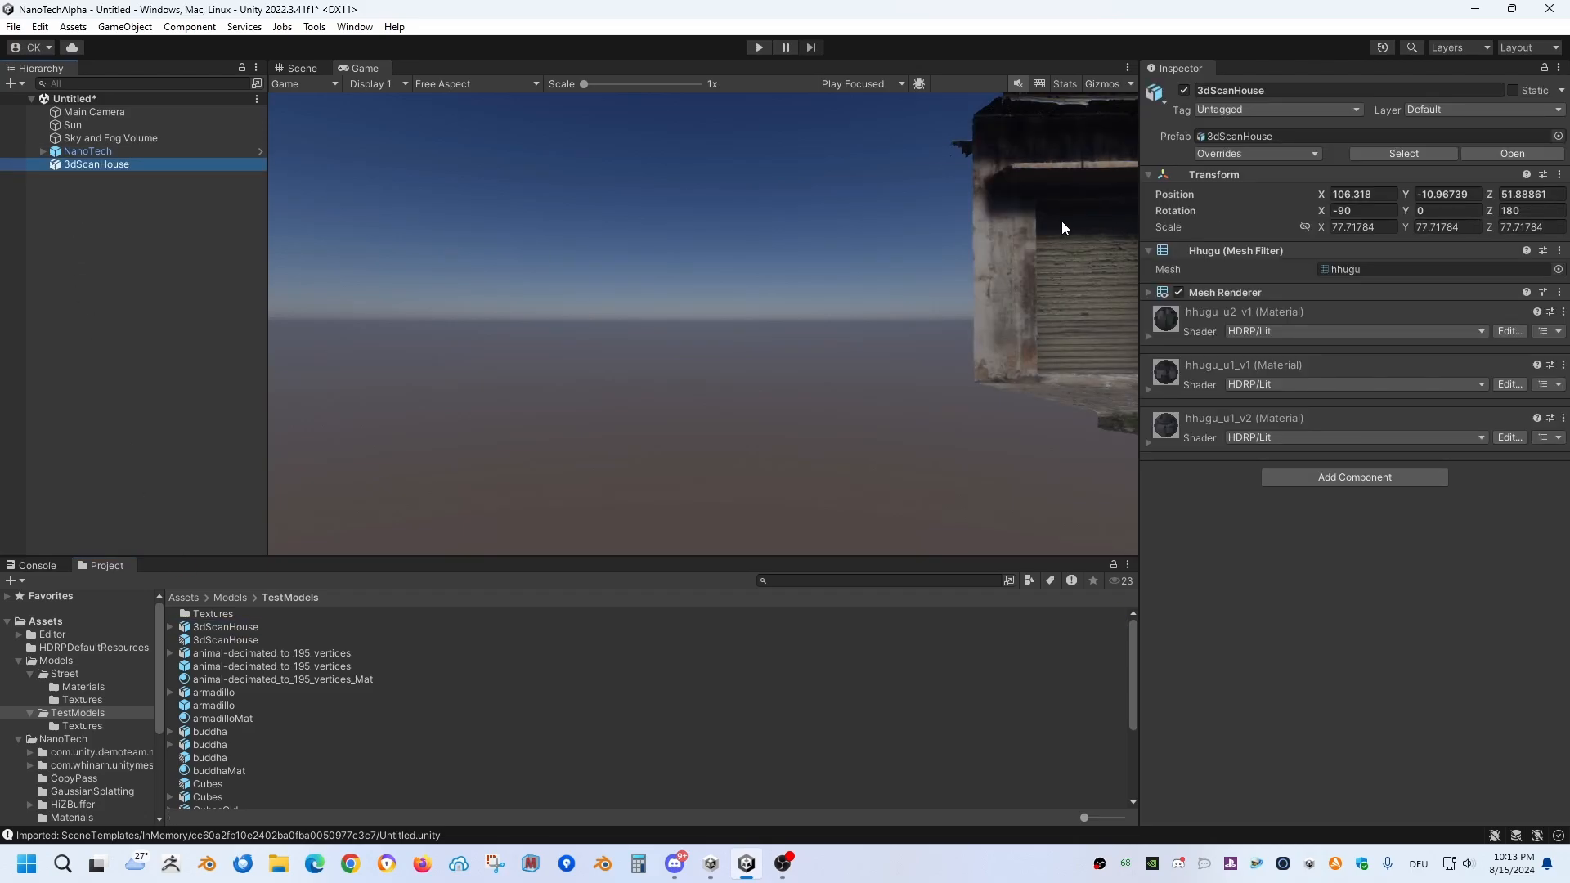
{"action": "left_click", "coordinate": [126, 171]}
{"action": "left_click", "coordinate": [124, 166]}
{"action": "key", "text": "Delete"}
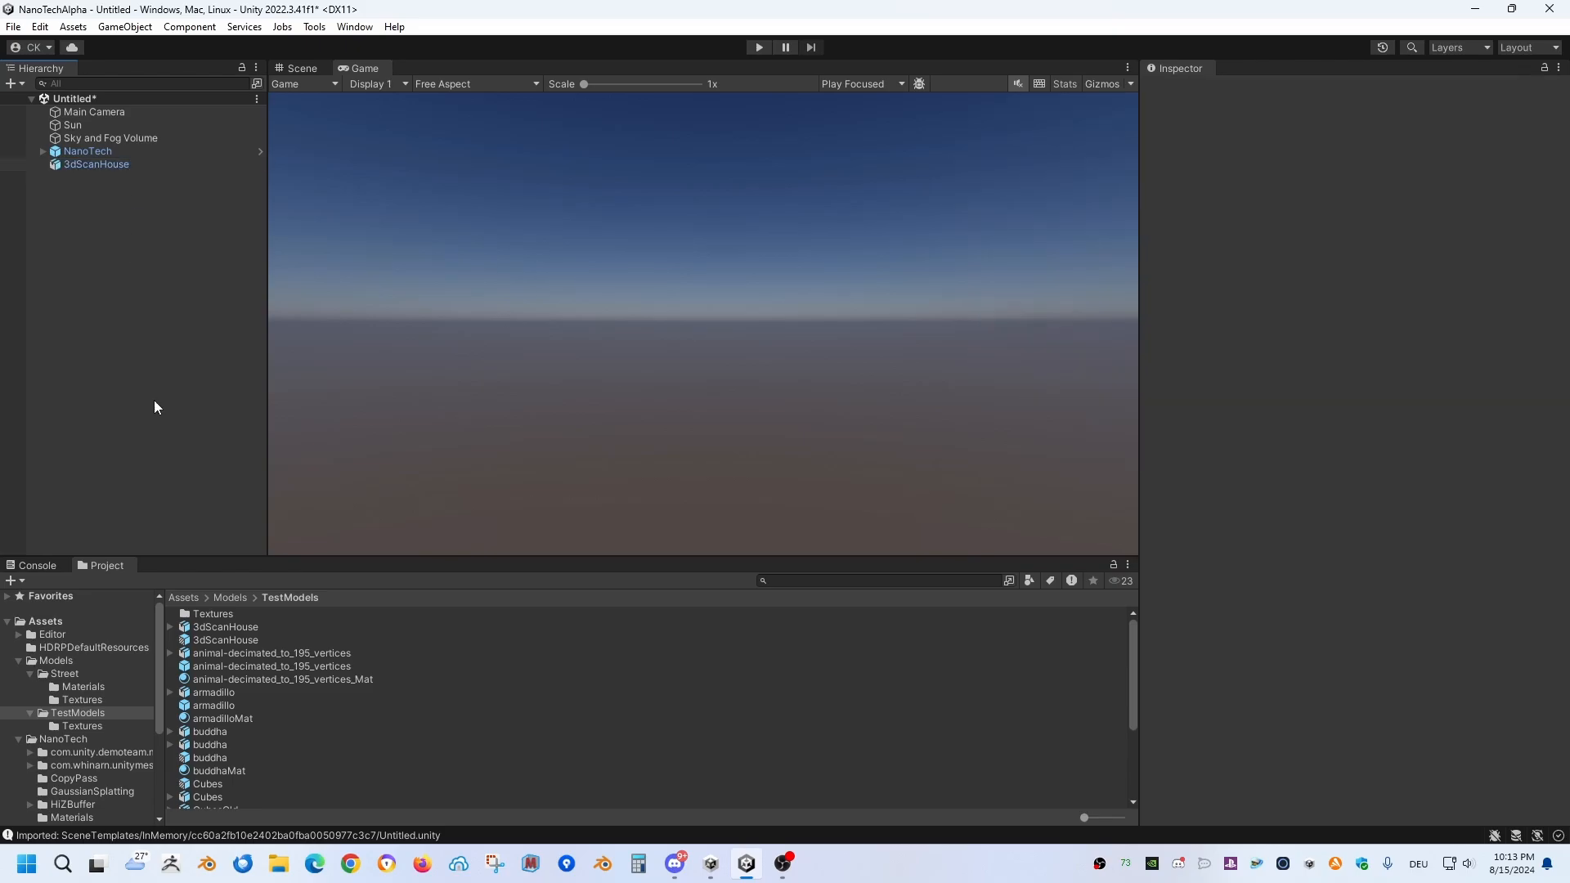
{"action": "left_click_drag", "start_coordinate": [237, 639], "coordinate": [143, 460]}
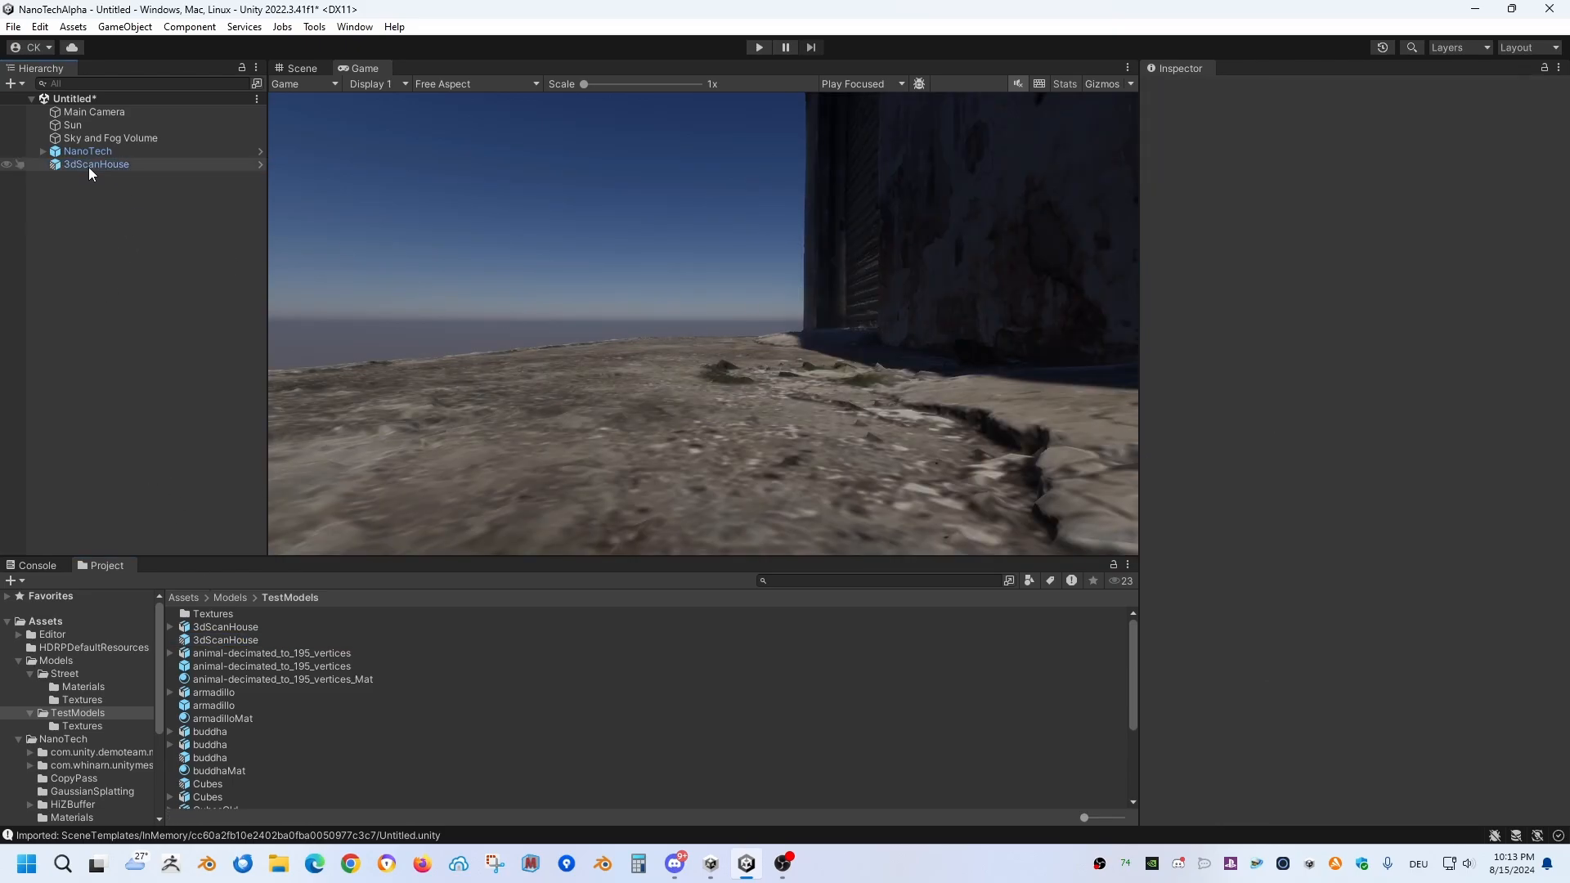
{"action": "key", "text": "Delete"}
Step: Add the 3dScanHouse model, not its prefab, to the scene and attach a Nano Object component to it
{"action": "left_click_drag", "start_coordinate": [225, 626], "coordinate": [142, 258]}
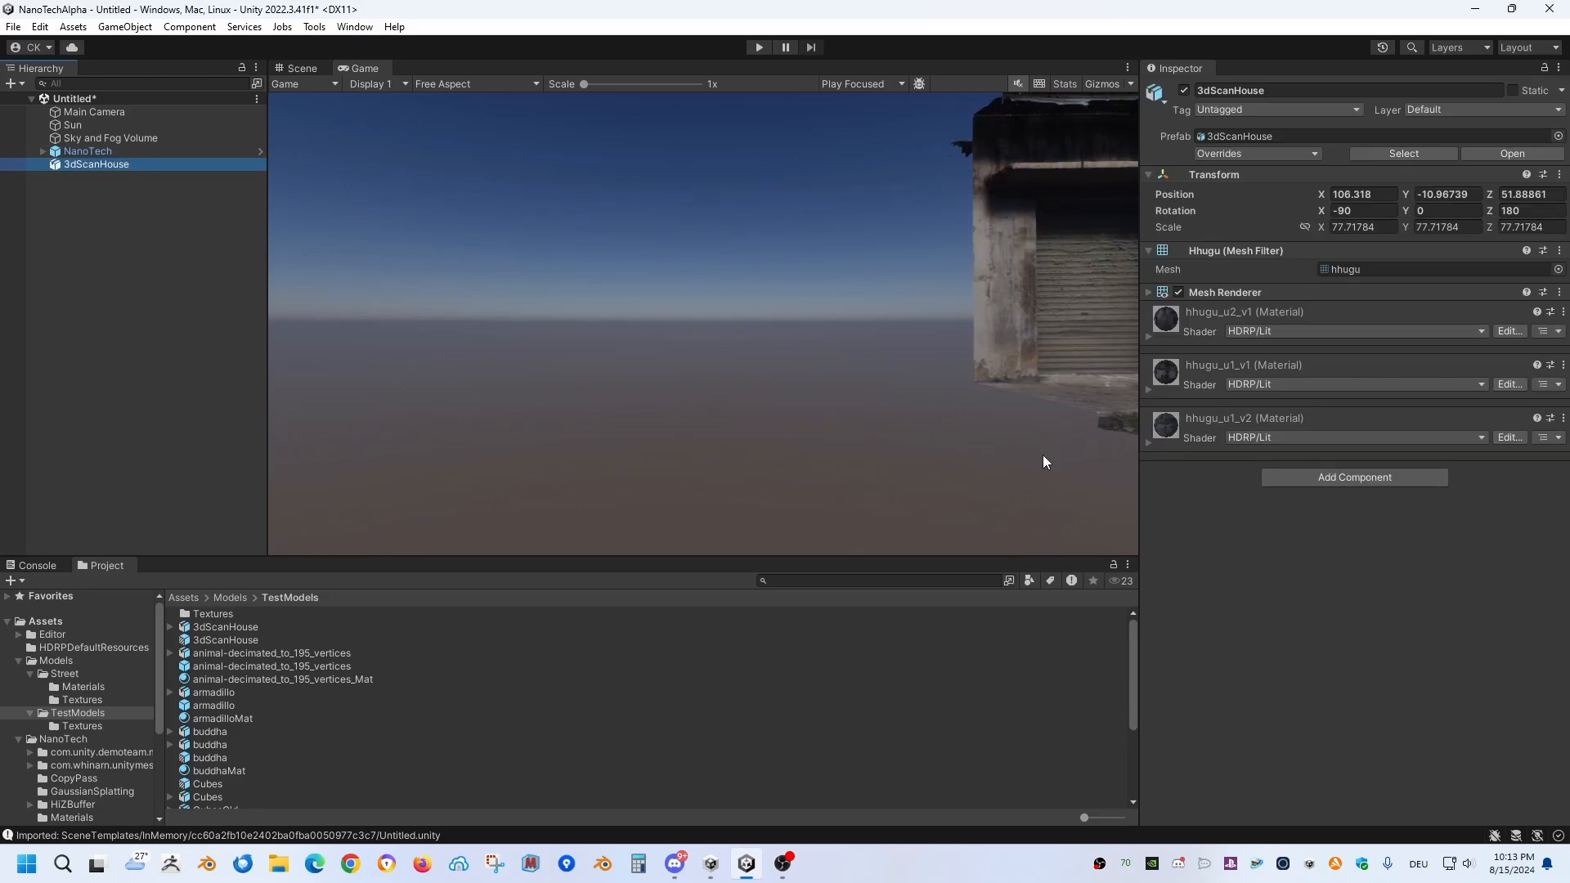
{"action": "left_click", "coordinate": [1313, 474]}
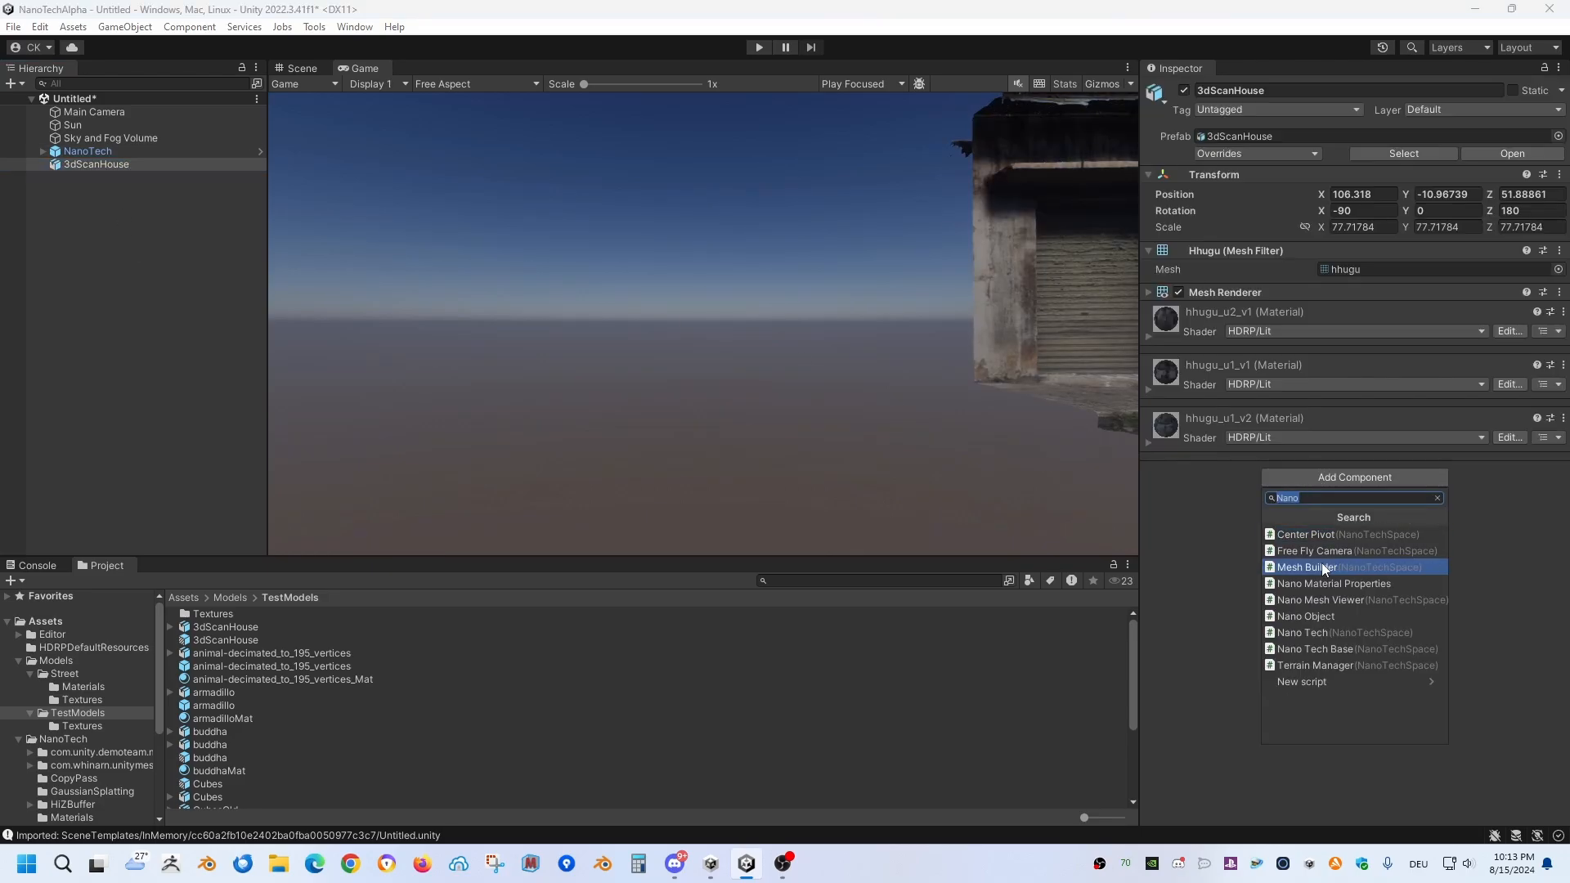
{"action": "left_click", "coordinate": [1329, 615]}
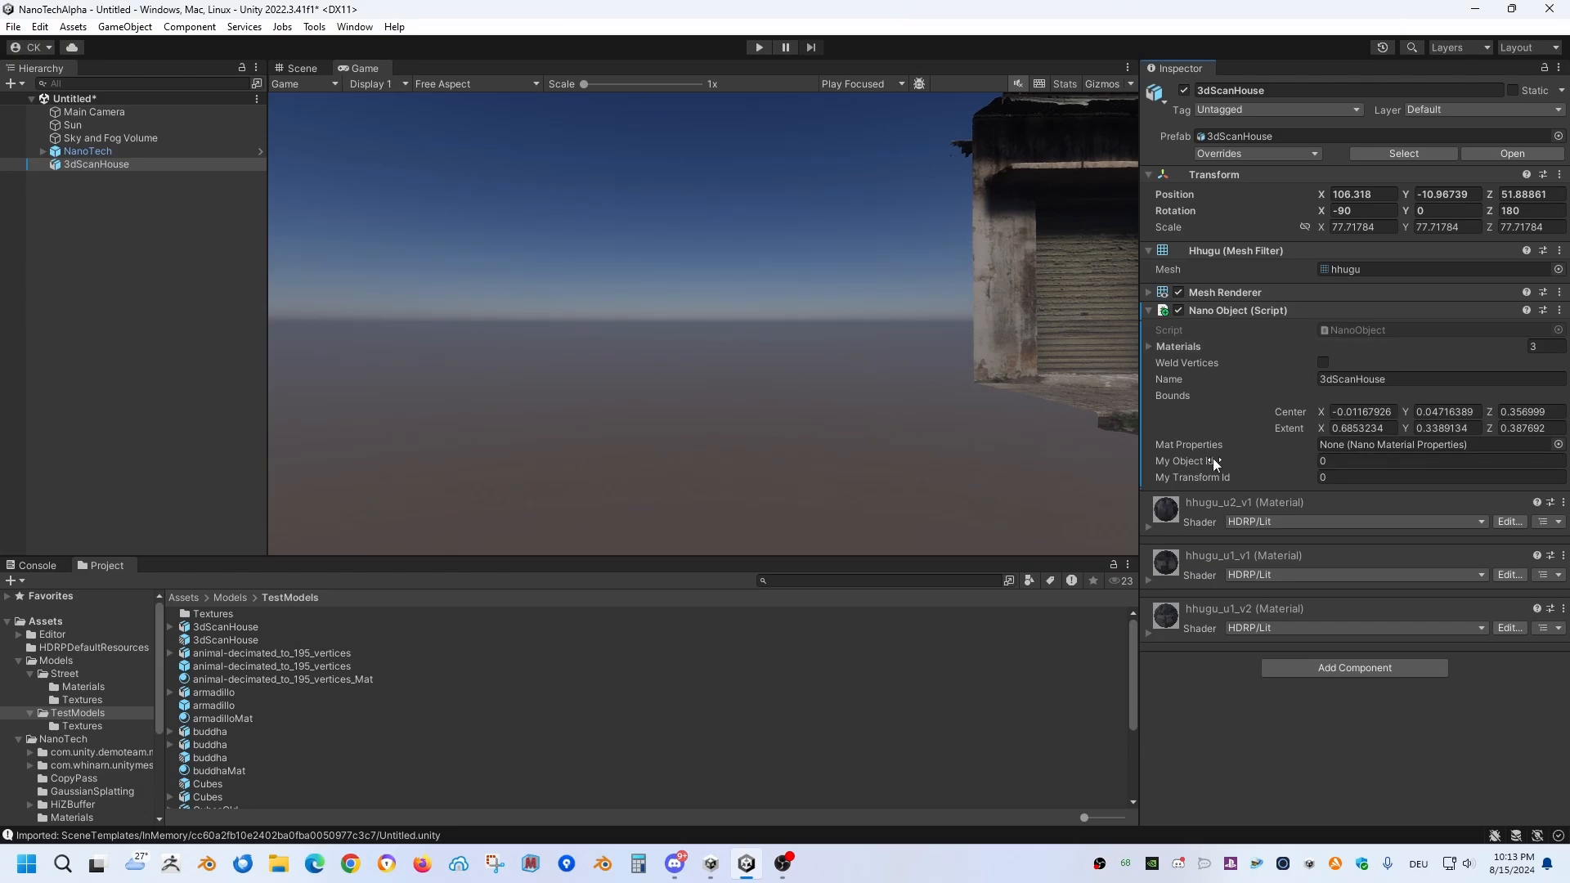
{"action": "left_click", "coordinate": [233, 382]}
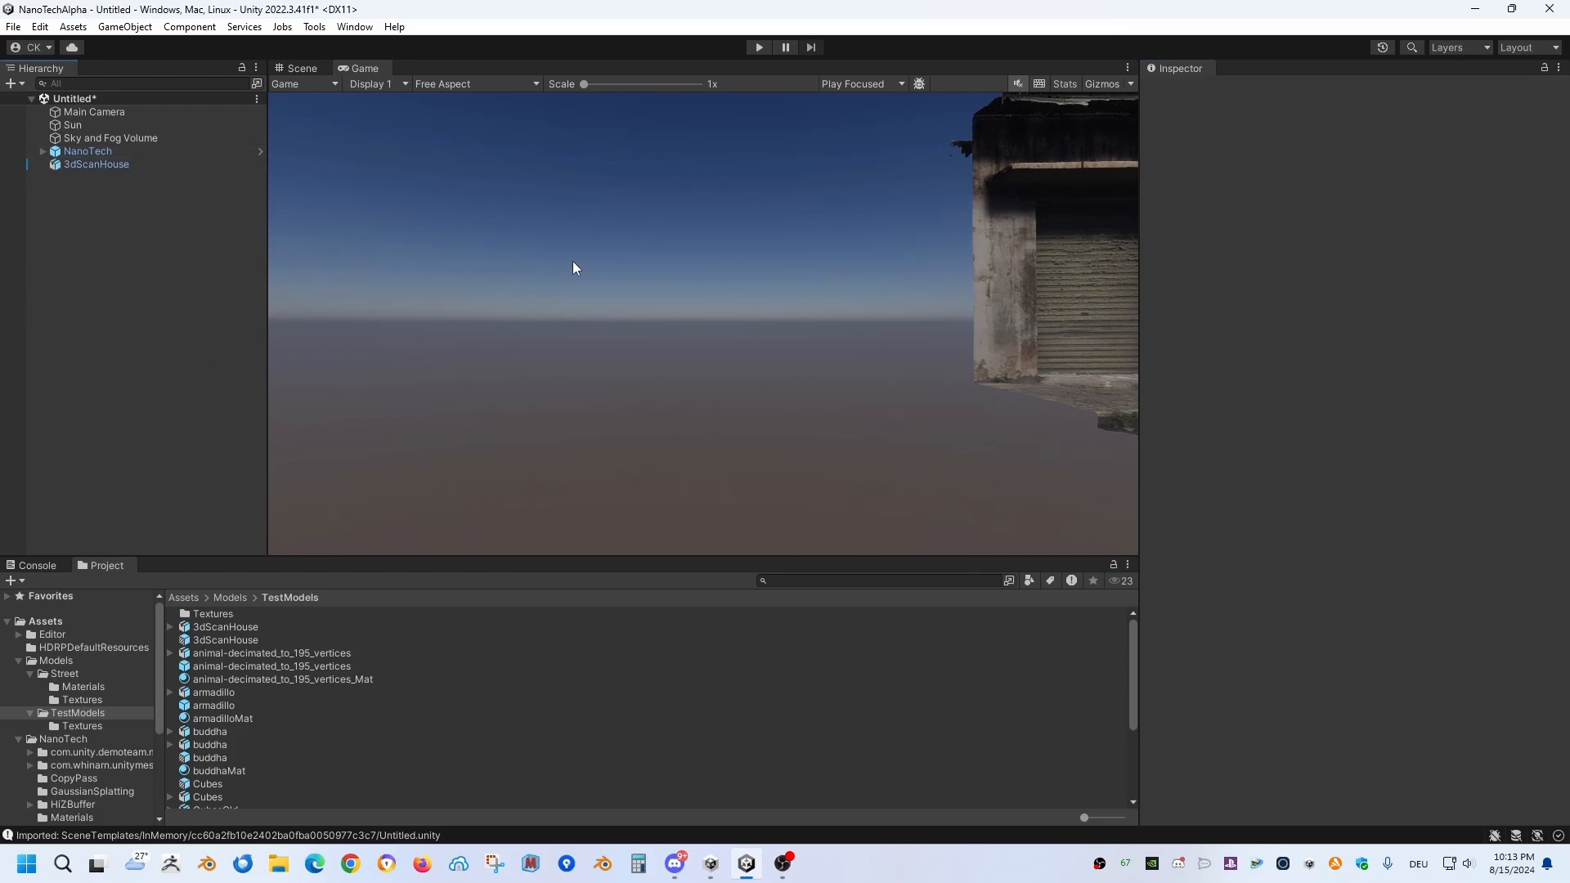
Step: Attach the Free Fly Camera component to the Main Camera
{"action": "left_click", "coordinate": [110, 112]}
{"action": "scroll", "coordinate": [1292, 734], "scroll_direction": "down", "scroll_amount": 3}
{"action": "left_click", "coordinate": [1314, 806]}
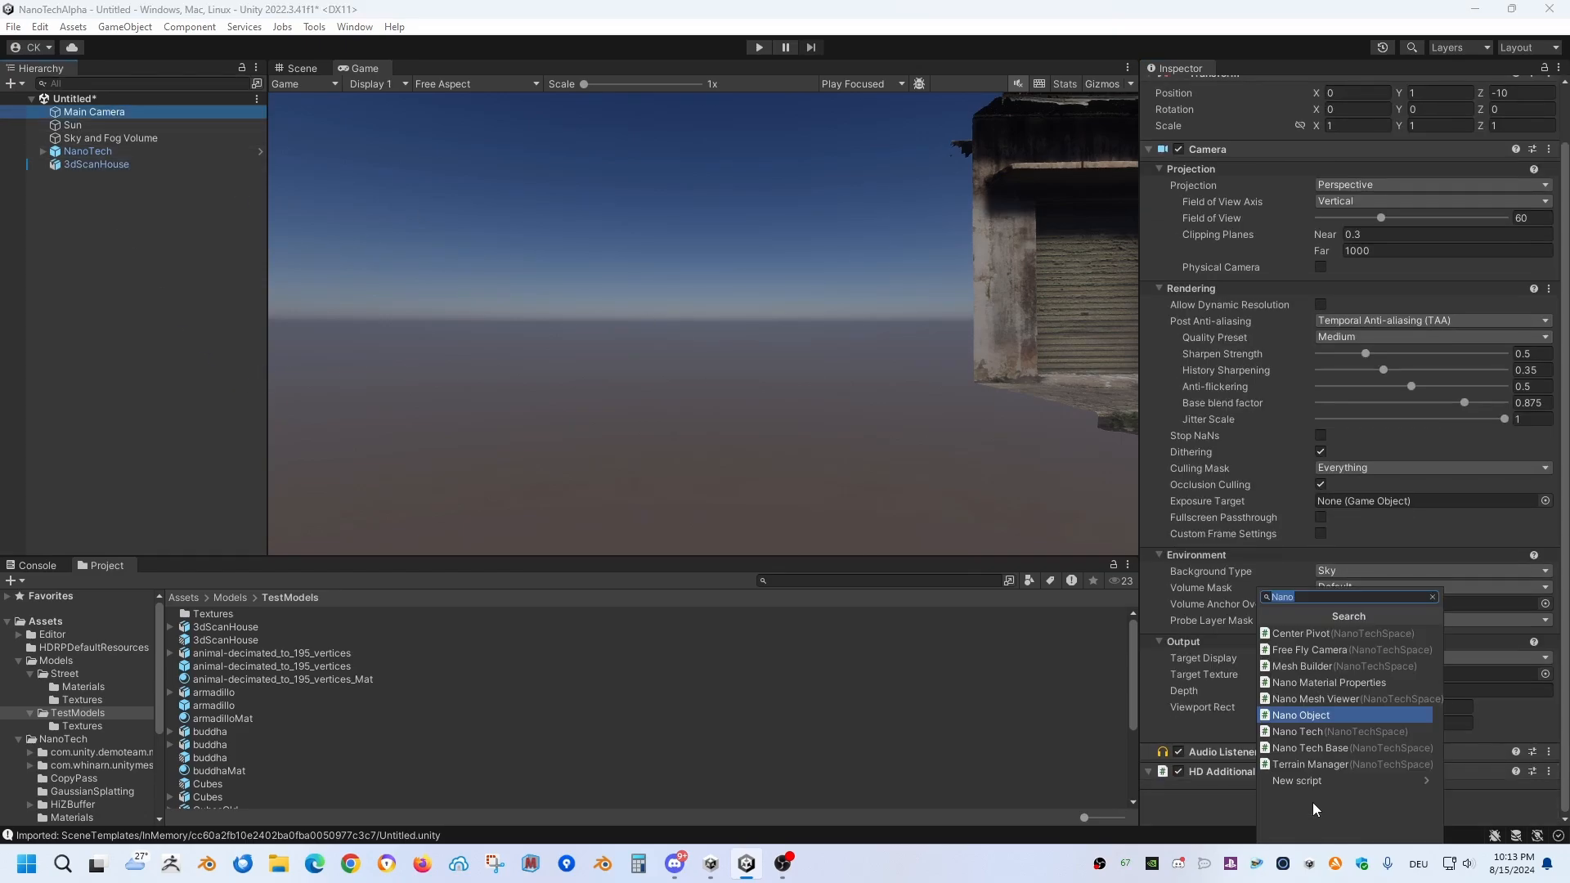
{"action": "type", "text": "fl"}
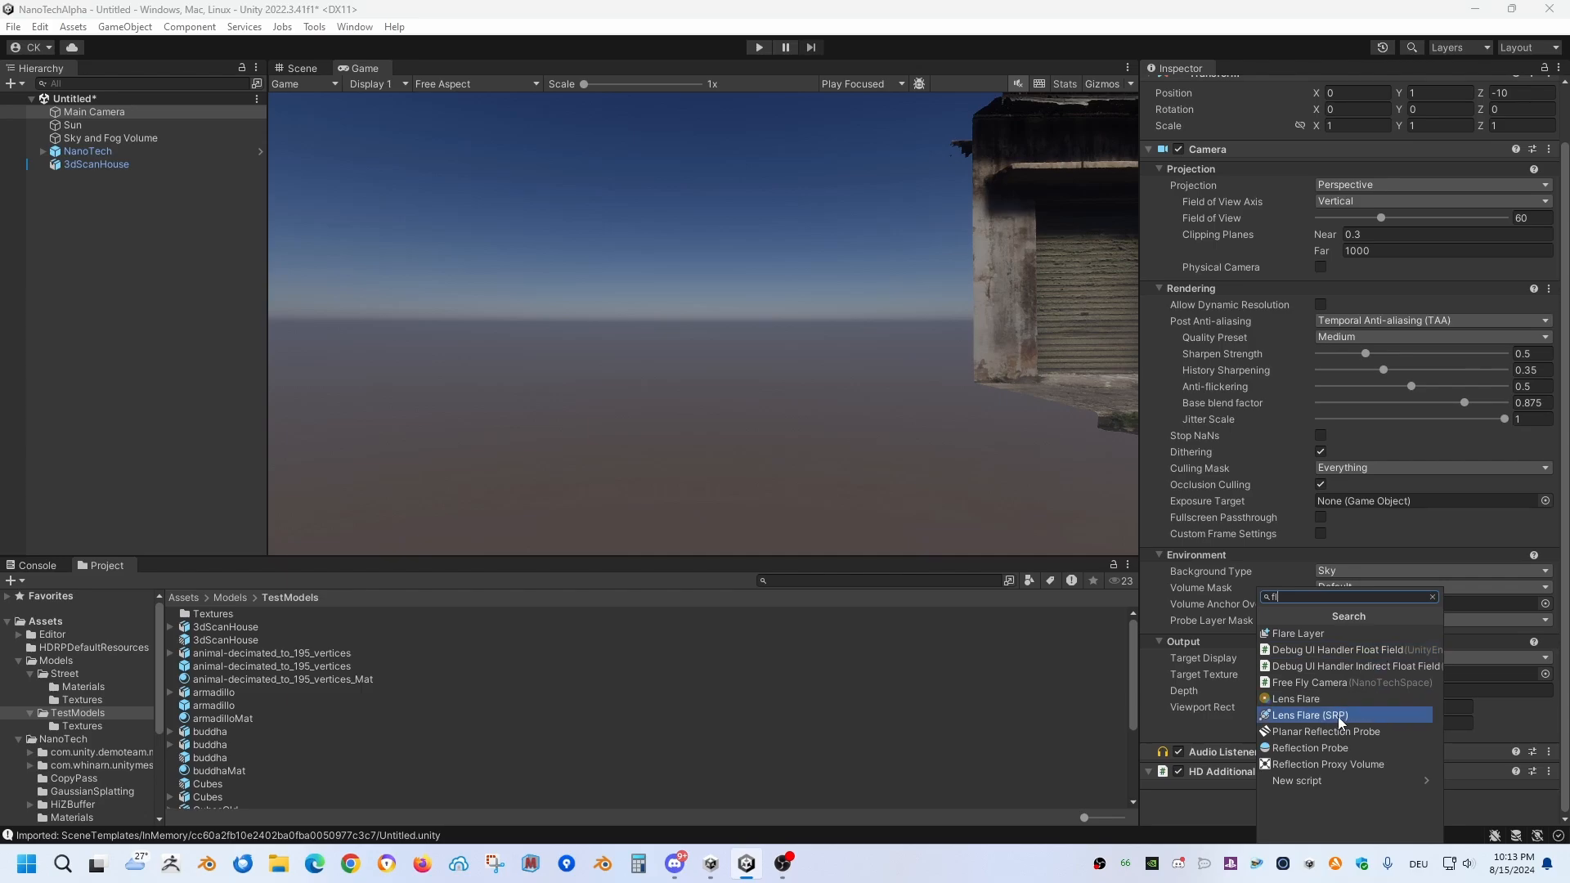
{"action": "left_click", "coordinate": [1332, 682]}
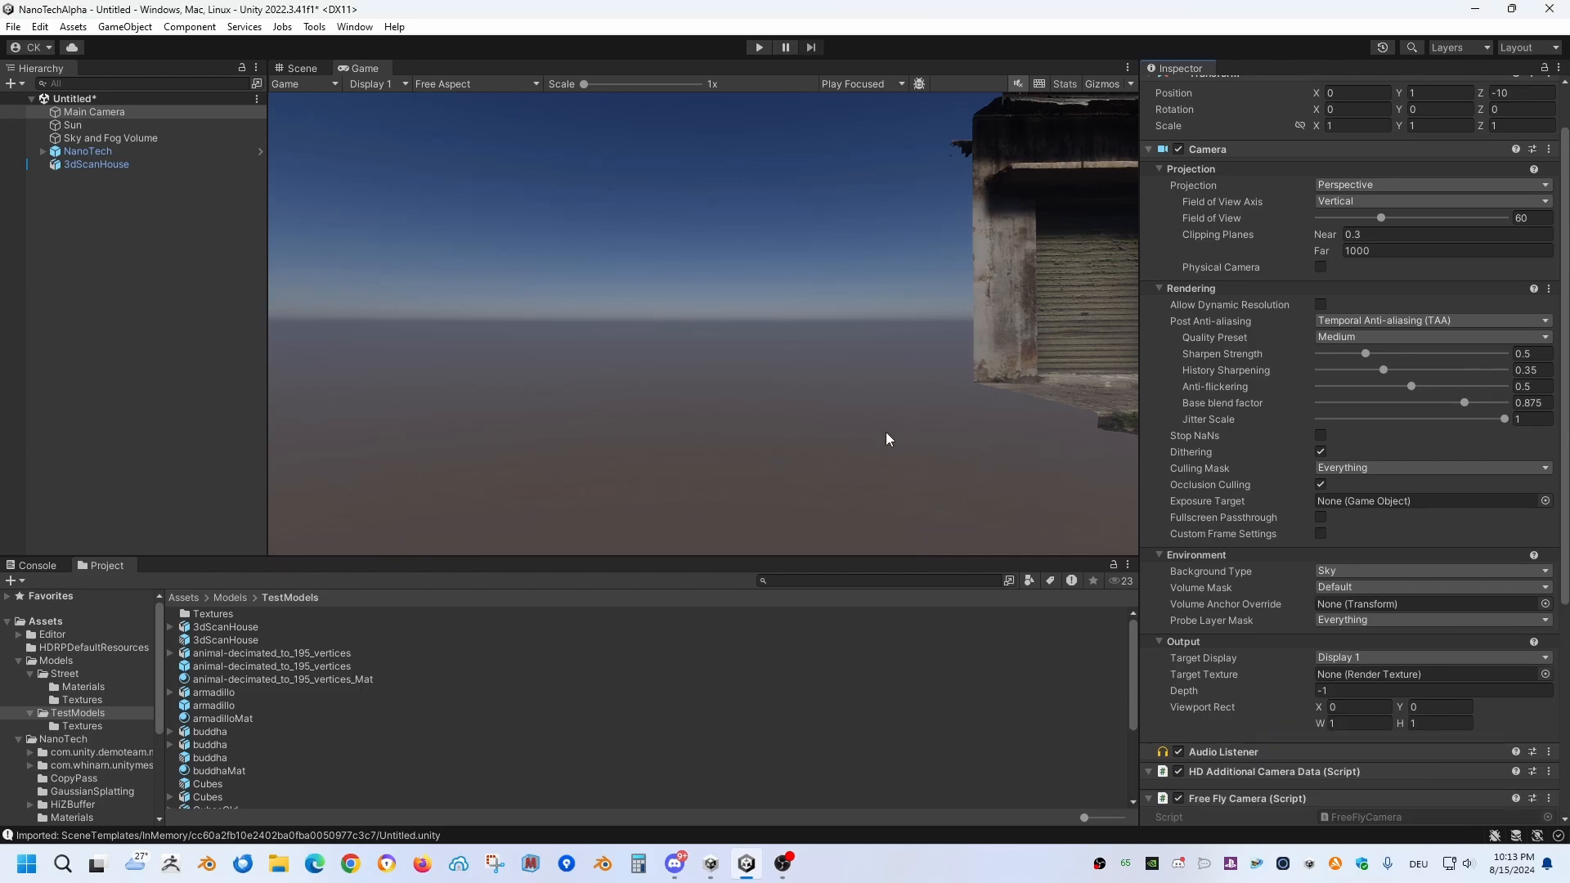
Step: Assign the Main Camera as the target camera of NanoTech's VTPass custom pass volume
{"action": "left_click", "coordinate": [106, 150]}
{"action": "scroll", "coordinate": [1254, 467], "scroll_direction": "down", "scroll_amount": 5}
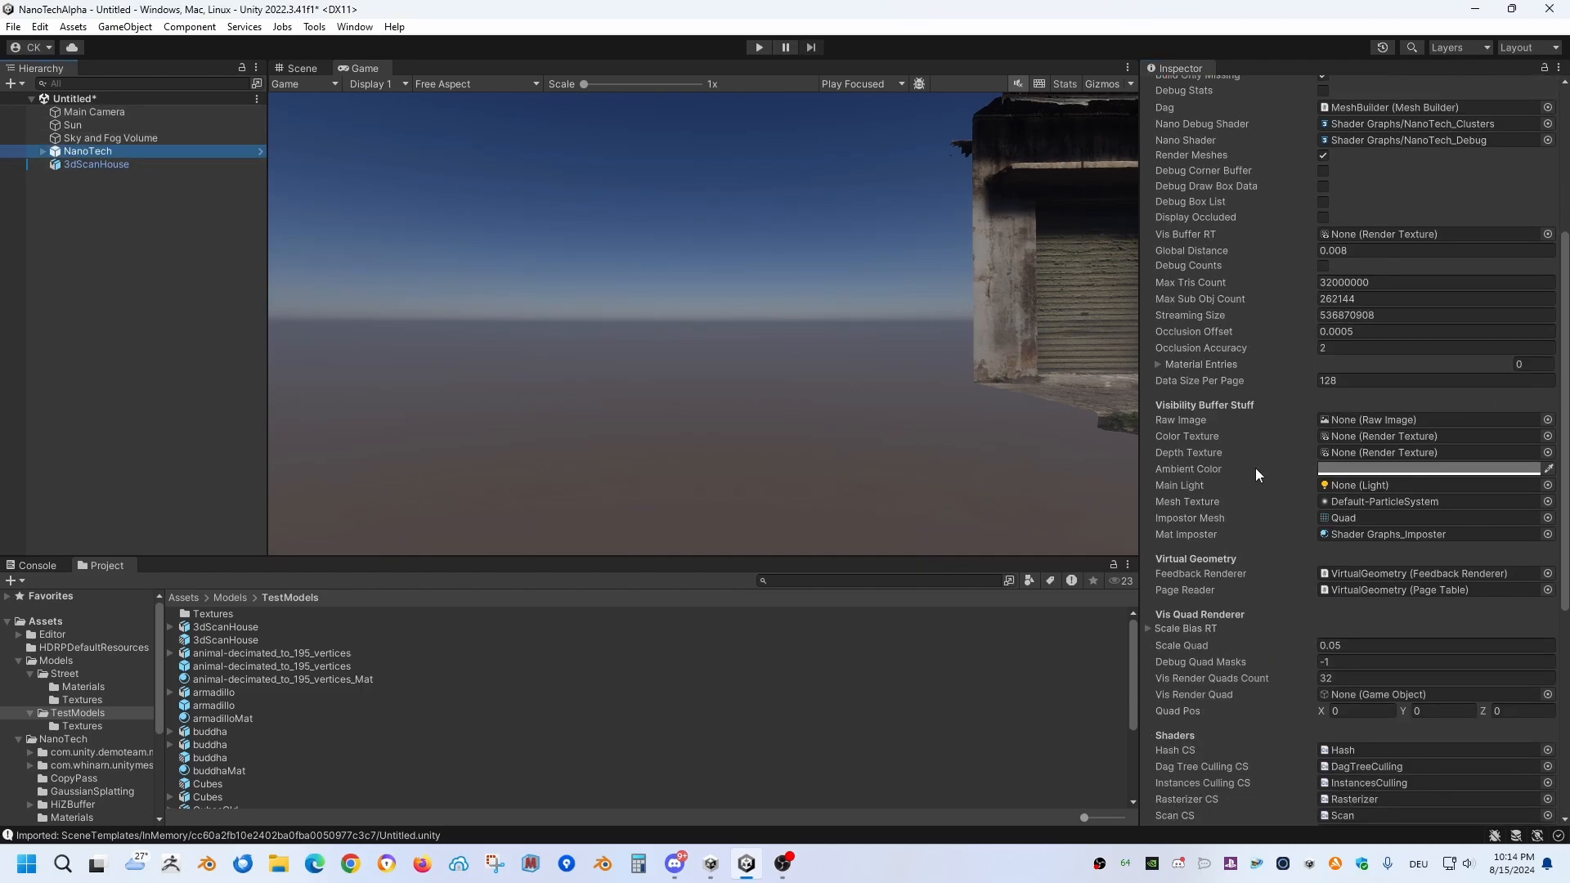
{"action": "left_click", "coordinate": [41, 151]}
{"action": "left_click", "coordinate": [99, 203]}
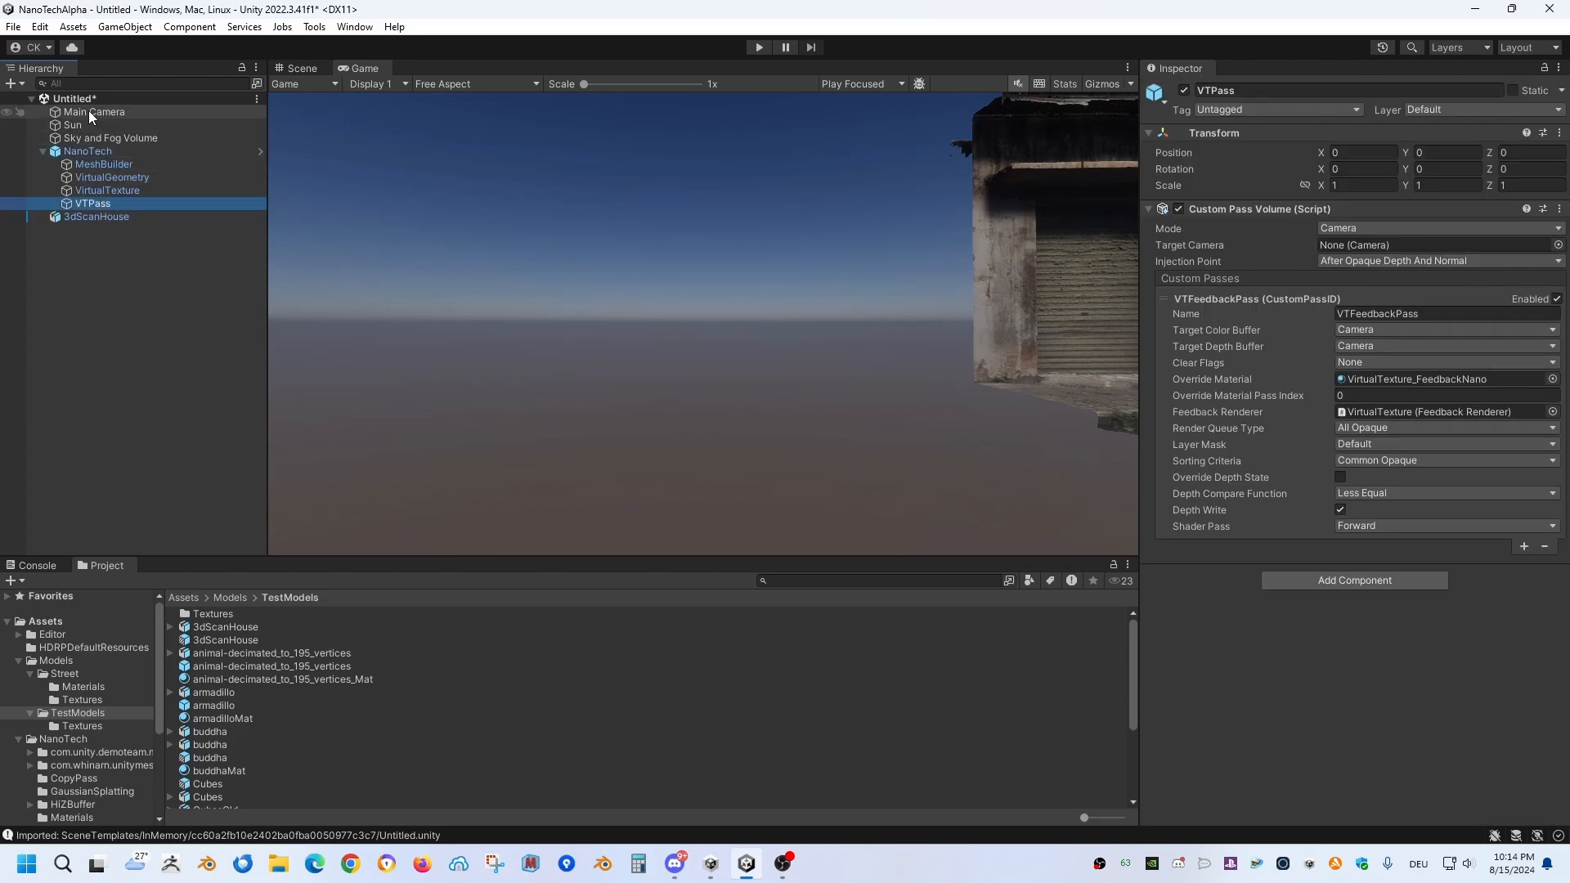
{"action": "left_click_drag", "start_coordinate": [89, 111], "coordinate": [1373, 245]}
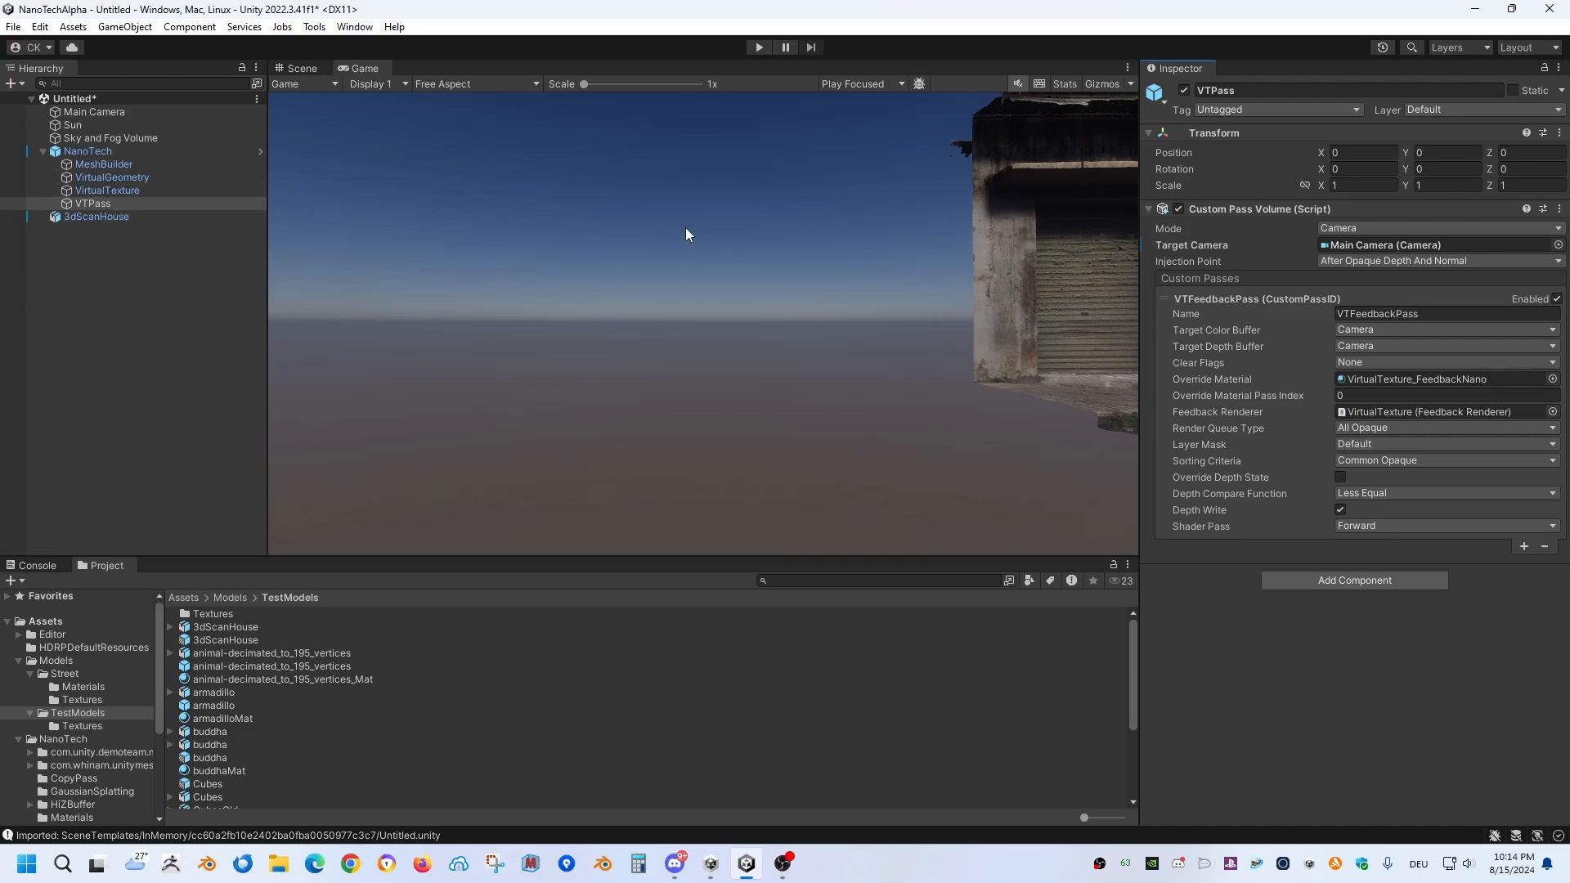
Step: Assign the scene's Sun light as the Main Light of the NanoTech object's Nano Tech script
{"action": "left_click", "coordinate": [110, 153]}
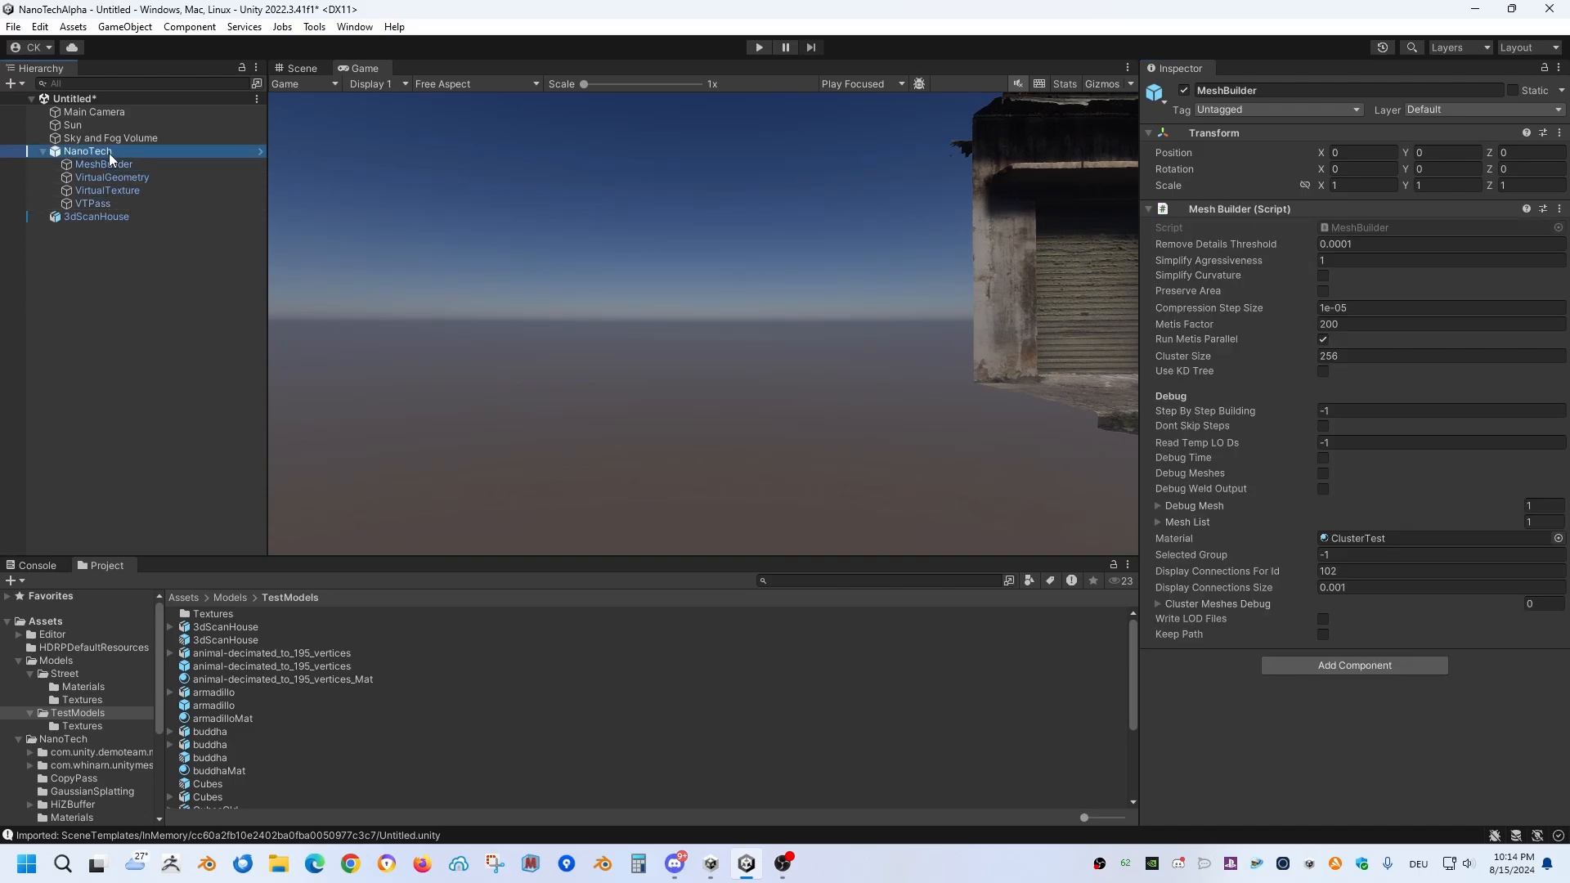
{"action": "scroll", "coordinate": [1282, 459], "scroll_direction": "down", "scroll_amount": 5}
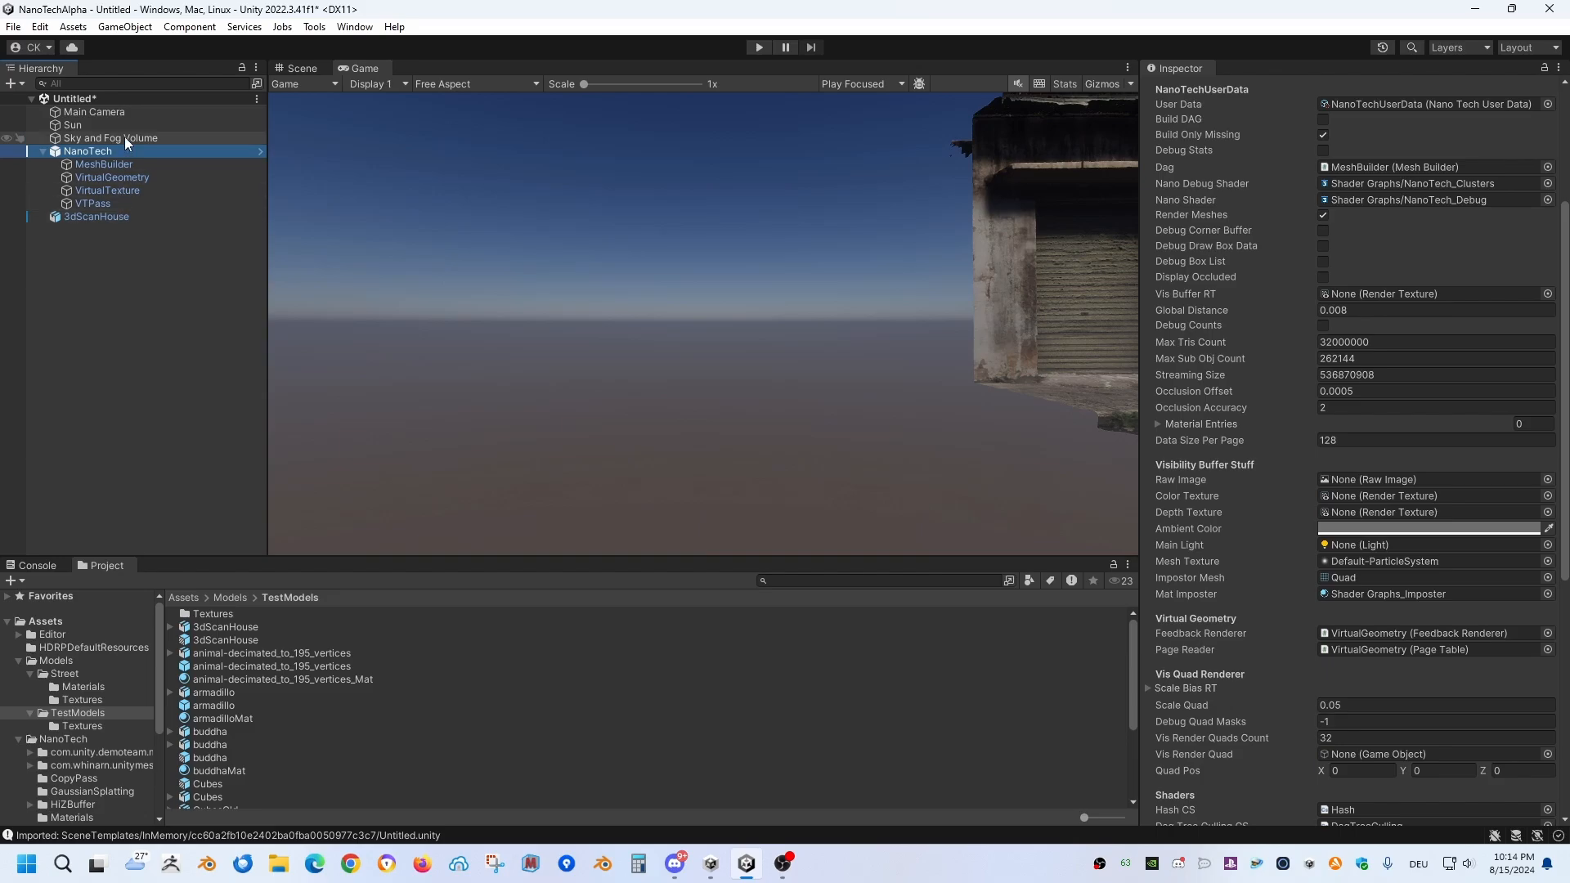
{"action": "left_click_drag", "start_coordinate": [72, 125], "coordinate": [1332, 544]}
{"action": "scroll", "coordinate": [1308, 646], "scroll_direction": "down", "scroll_amount": 6}
{"action": "scroll", "coordinate": [1226, 483], "scroll_direction": "up", "scroll_amount": 3}
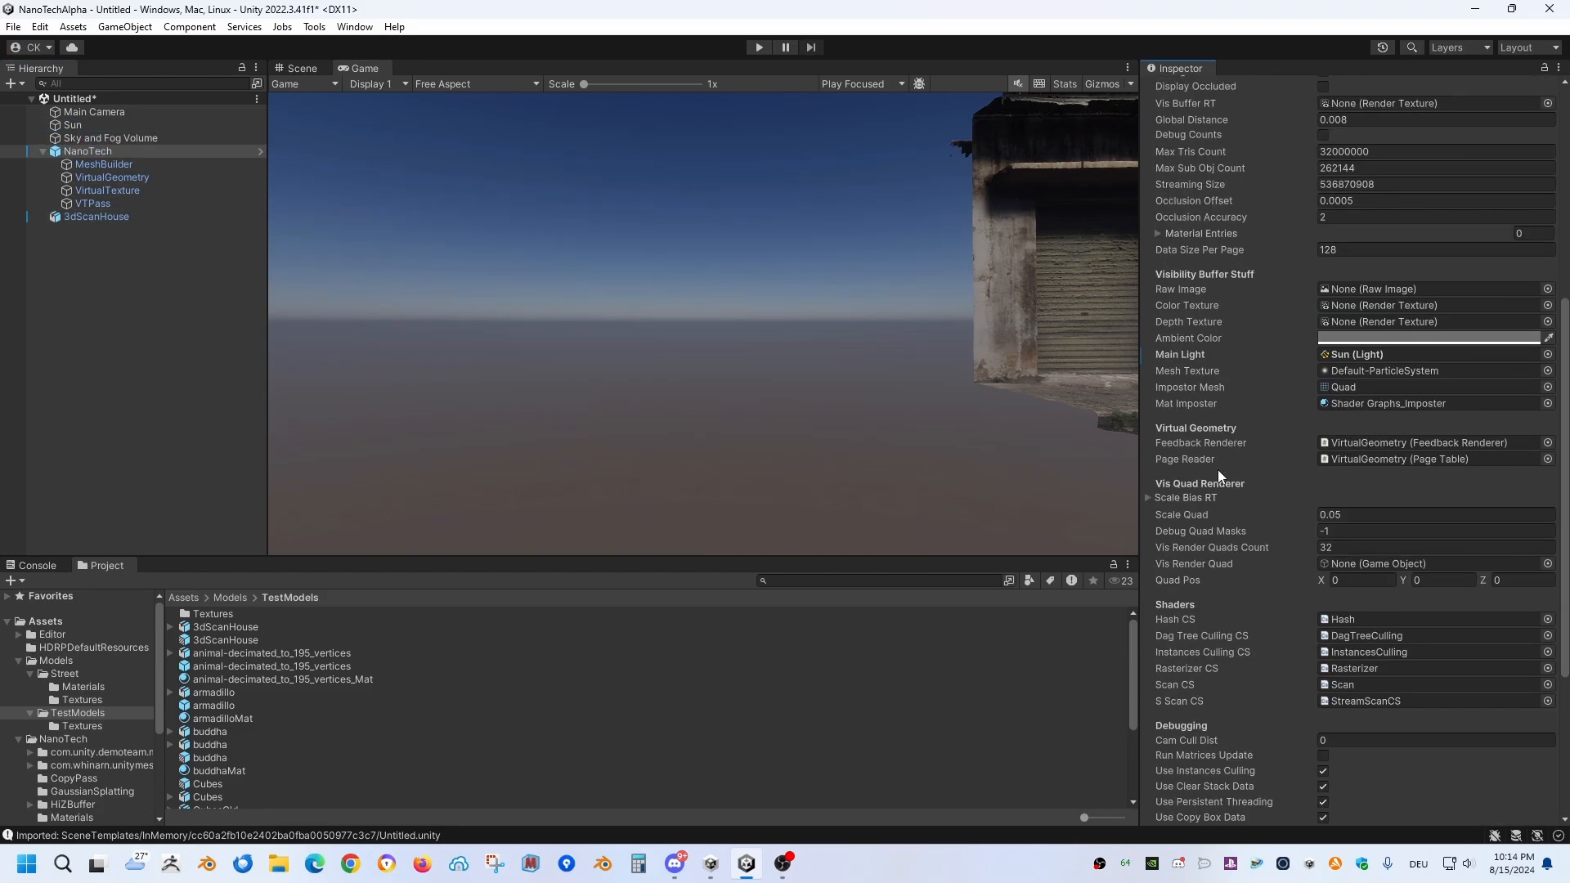
{"action": "scroll", "coordinate": [1334, 498], "scroll_direction": "up", "scroll_amount": 10}
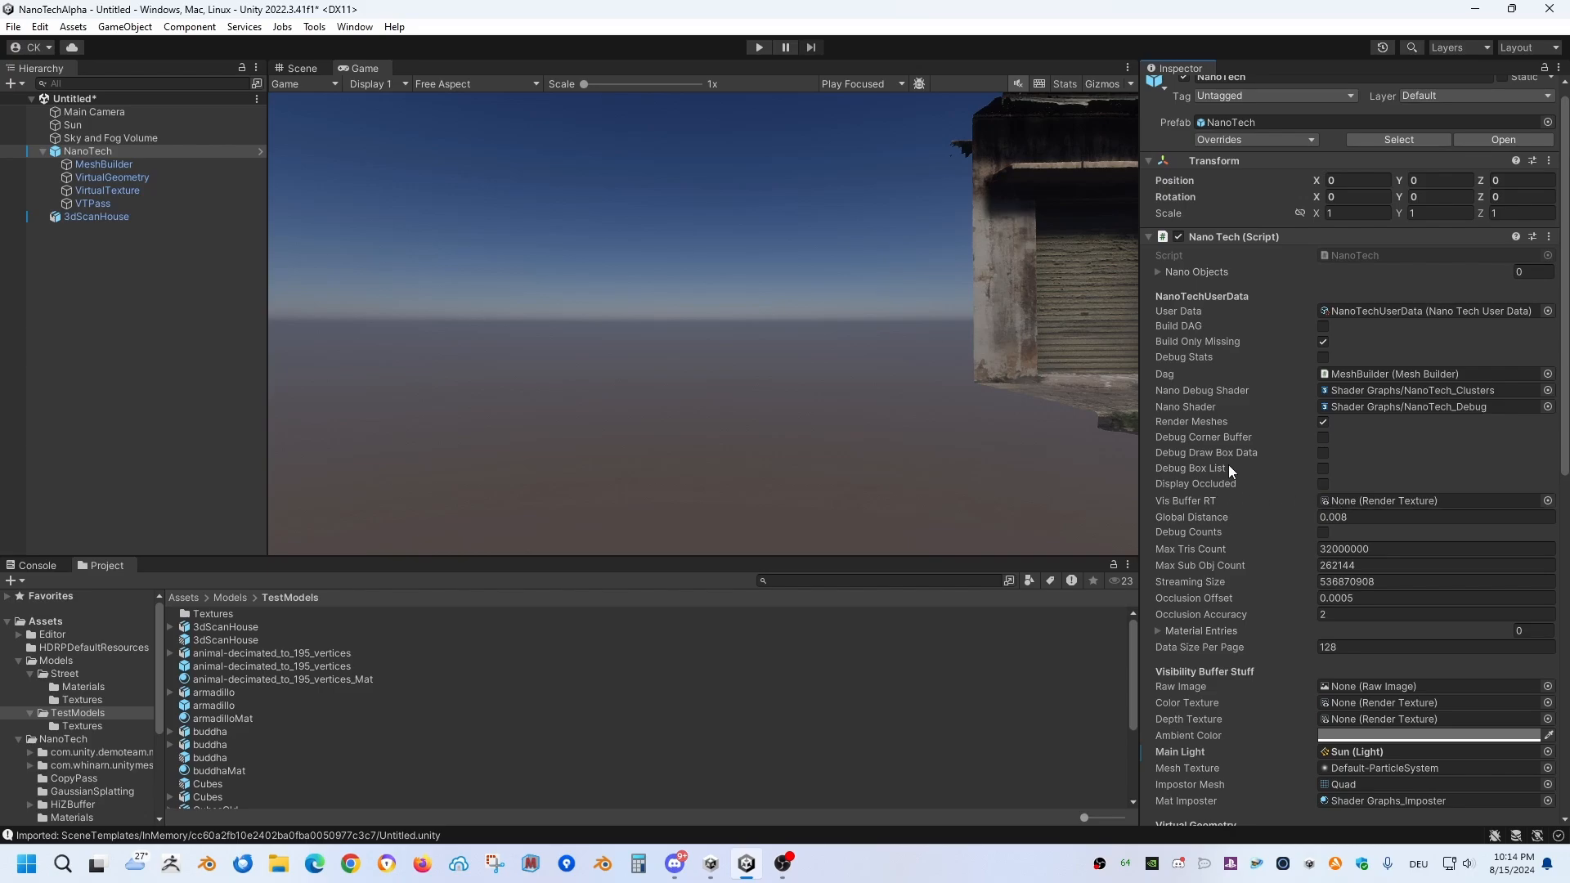
Step: Select 3dScanHouse, run the scene in play mode, fly the camera back to view the whole house, and stop playback
{"action": "left_click", "coordinate": [116, 214]}
{"action": "left_click", "coordinate": [85, 240]}
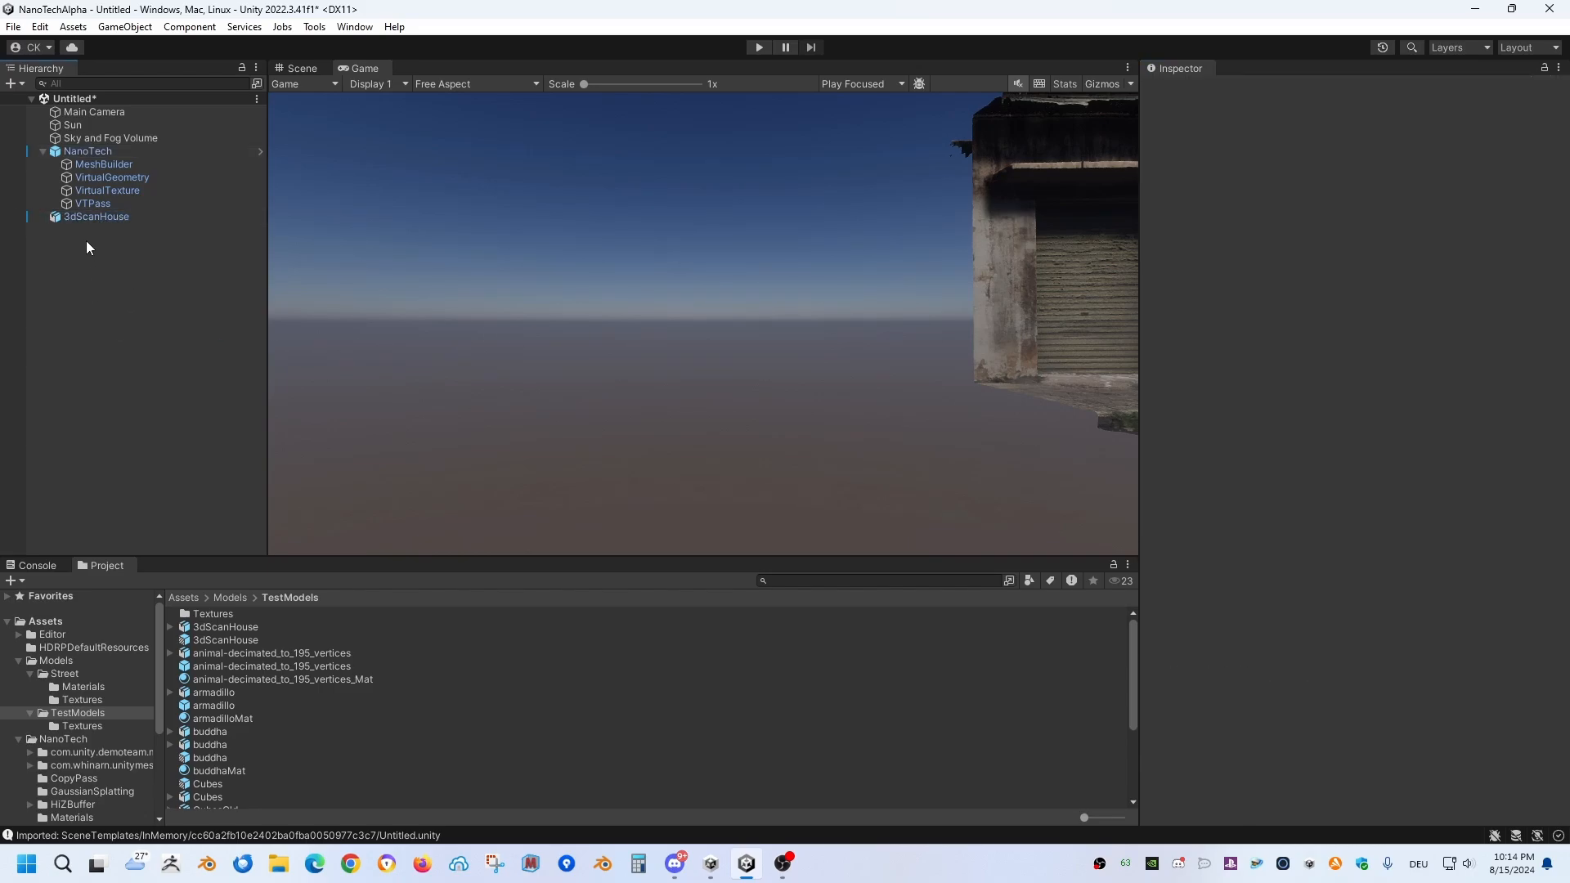
{"action": "left_click", "coordinate": [83, 218]}
{"action": "left_click", "coordinate": [758, 46]}
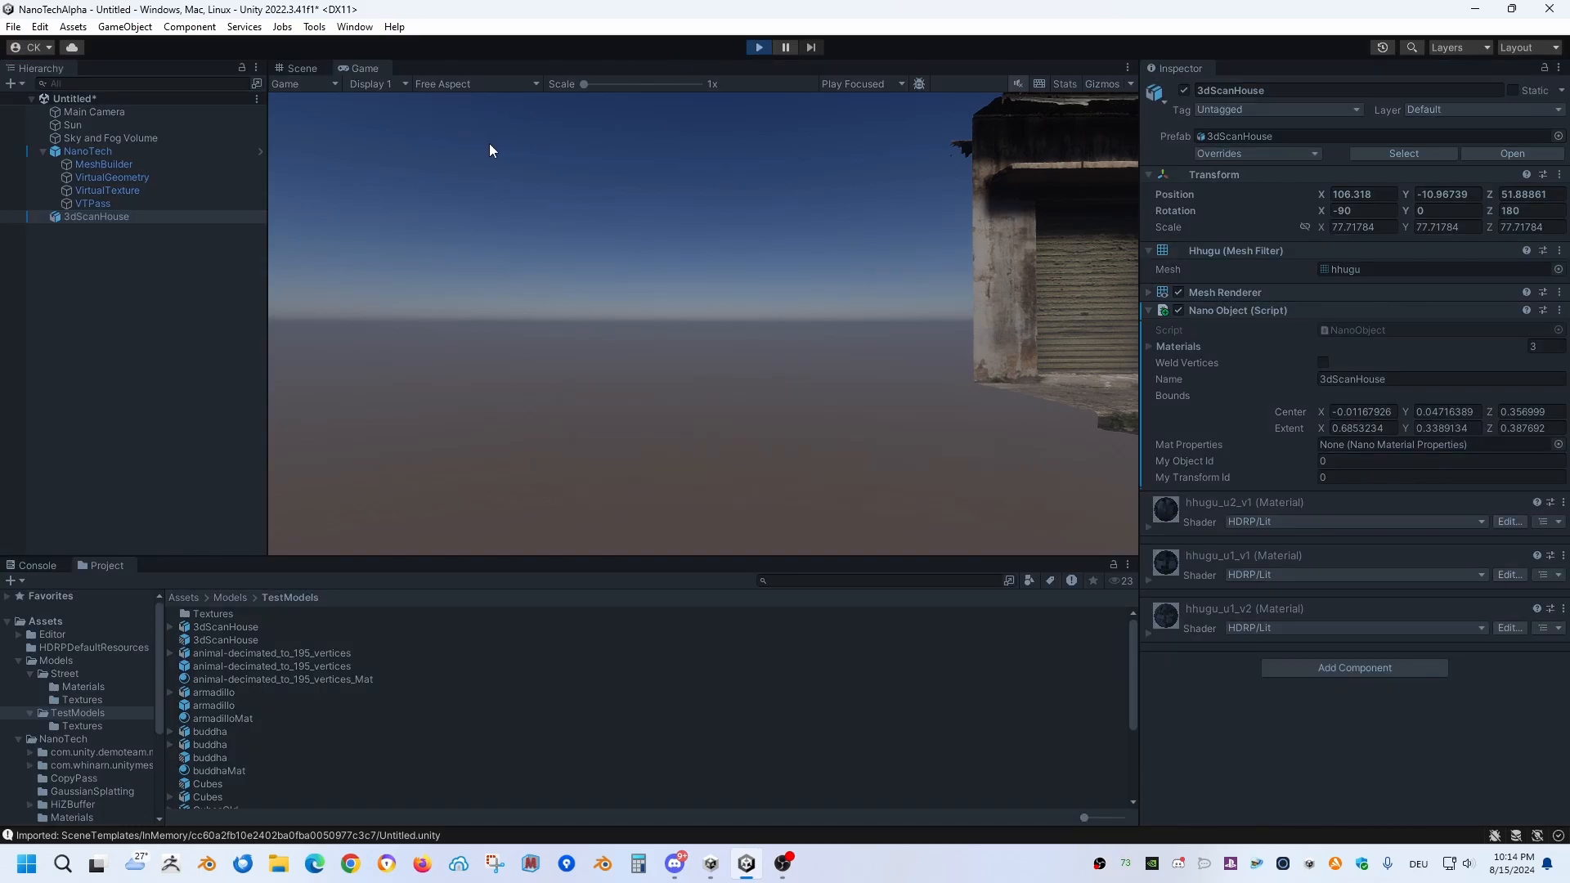
{"action": "key", "text": "s"}
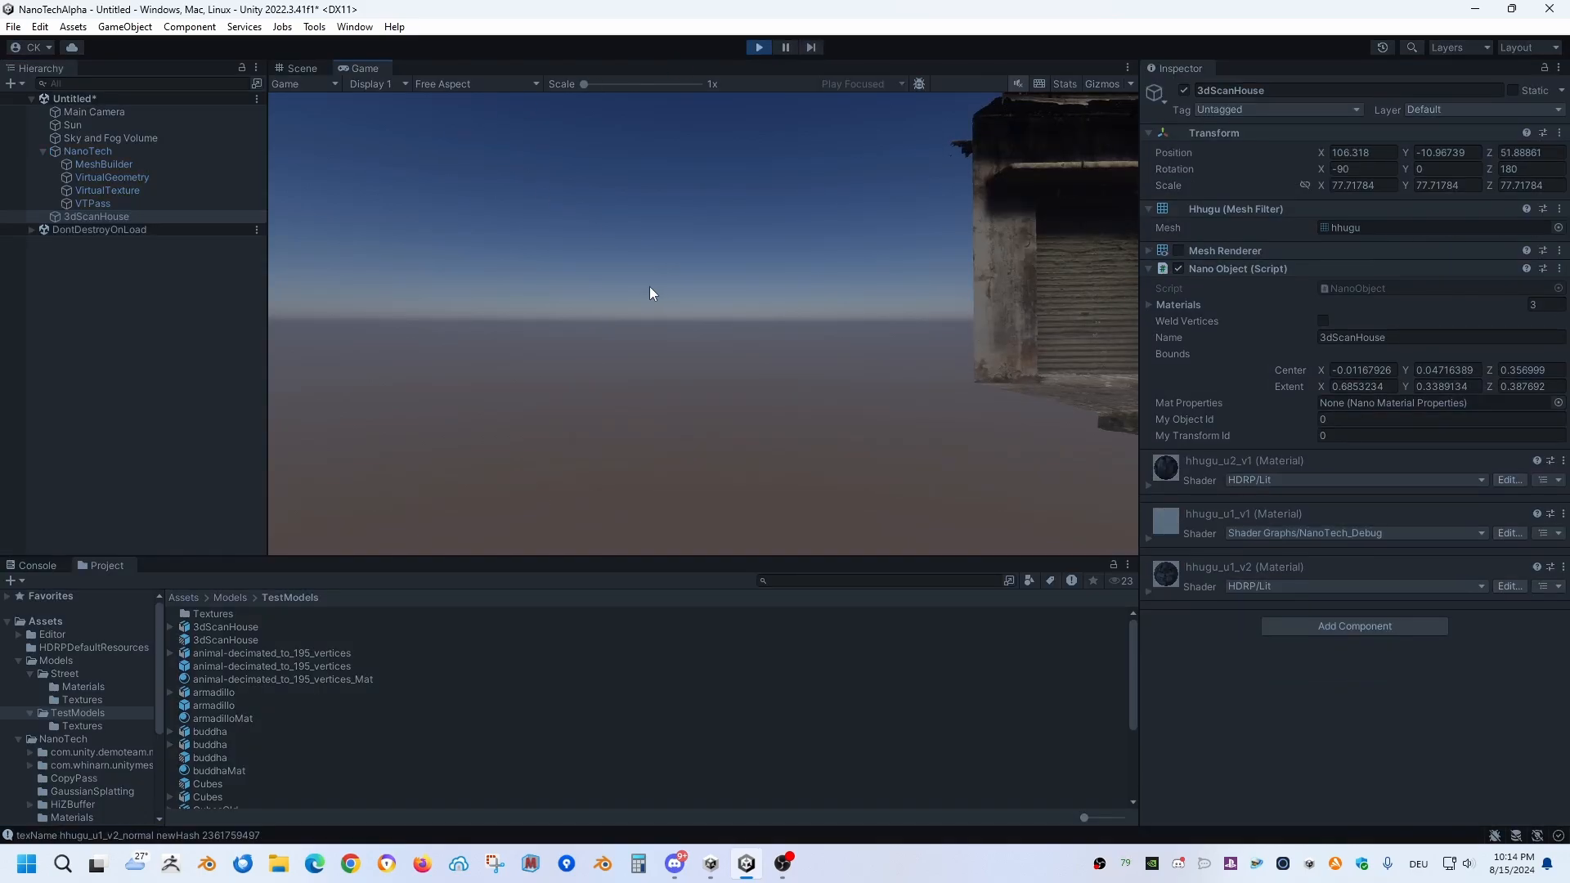
{"action": "right_click_drag", "start_coordinate": [649, 287], "coordinate": [773, 217]}
{"action": "key", "text": "d"}
{"action": "key", "text": "w"}
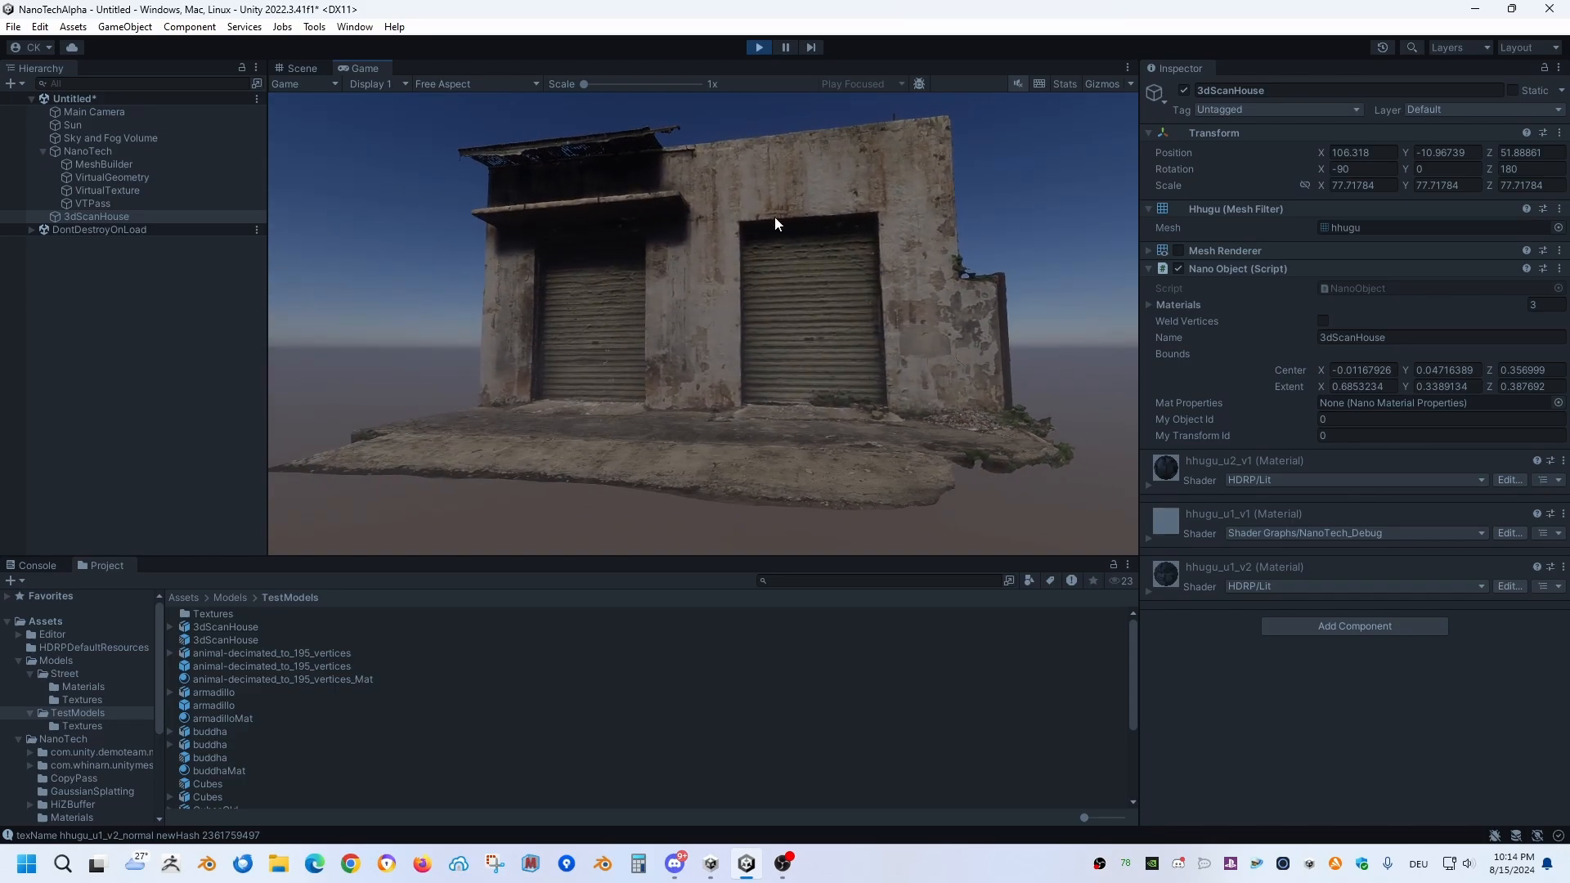
{"action": "left_click", "coordinate": [759, 47]}
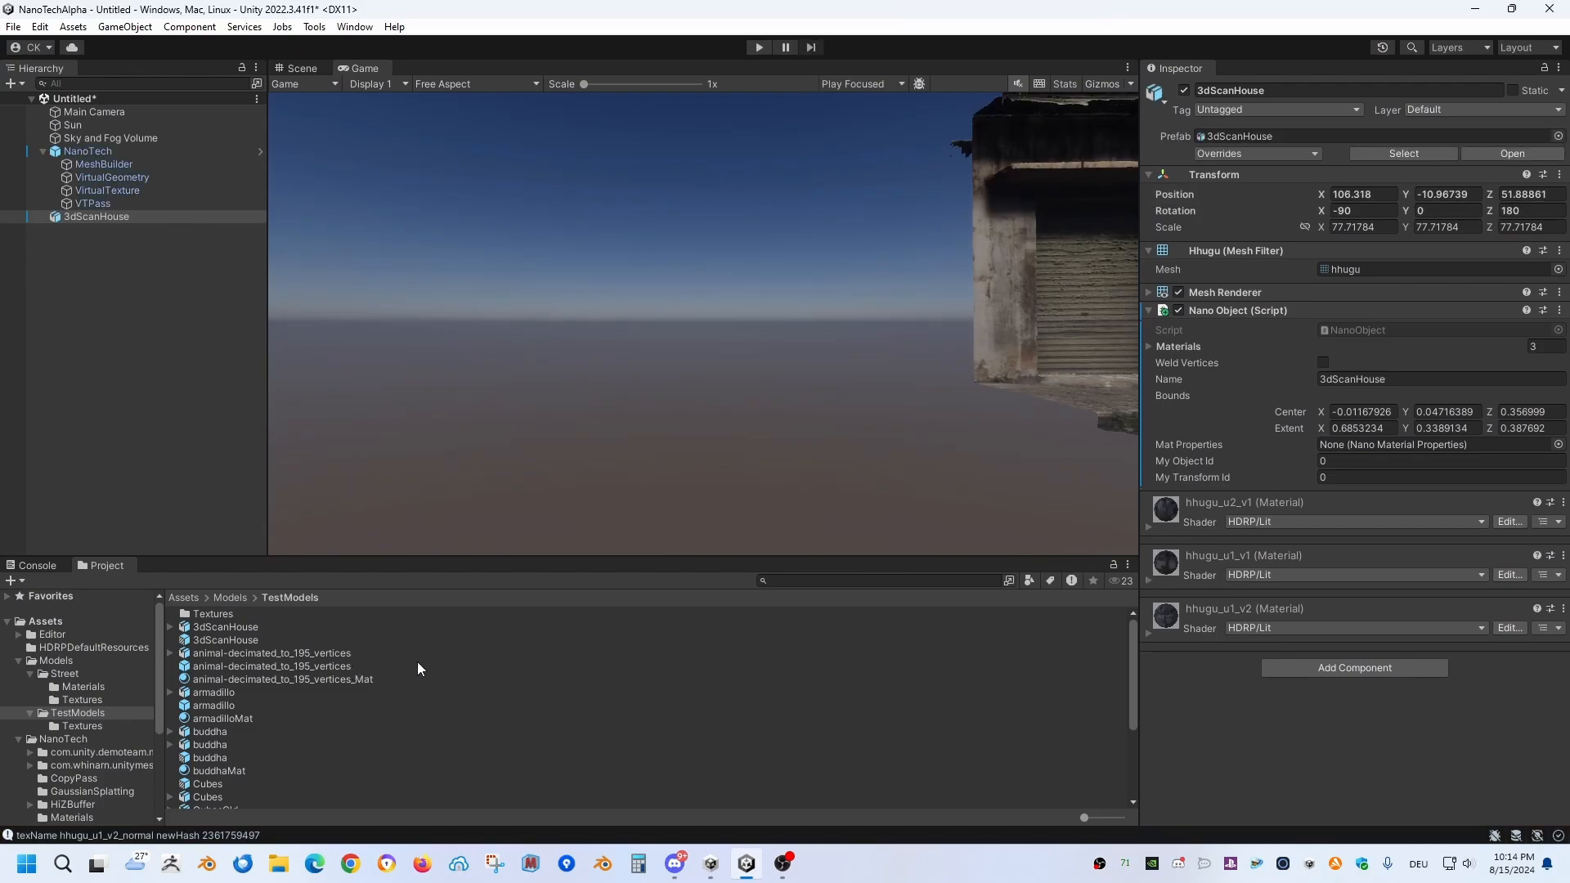
Step: Build a NanoMesh from the 3dScanHouse prefab with the default importer settings and close the NanoTech Importer
{"action": "scroll", "coordinate": [397, 669], "scroll_direction": "down", "scroll_amount": 3}
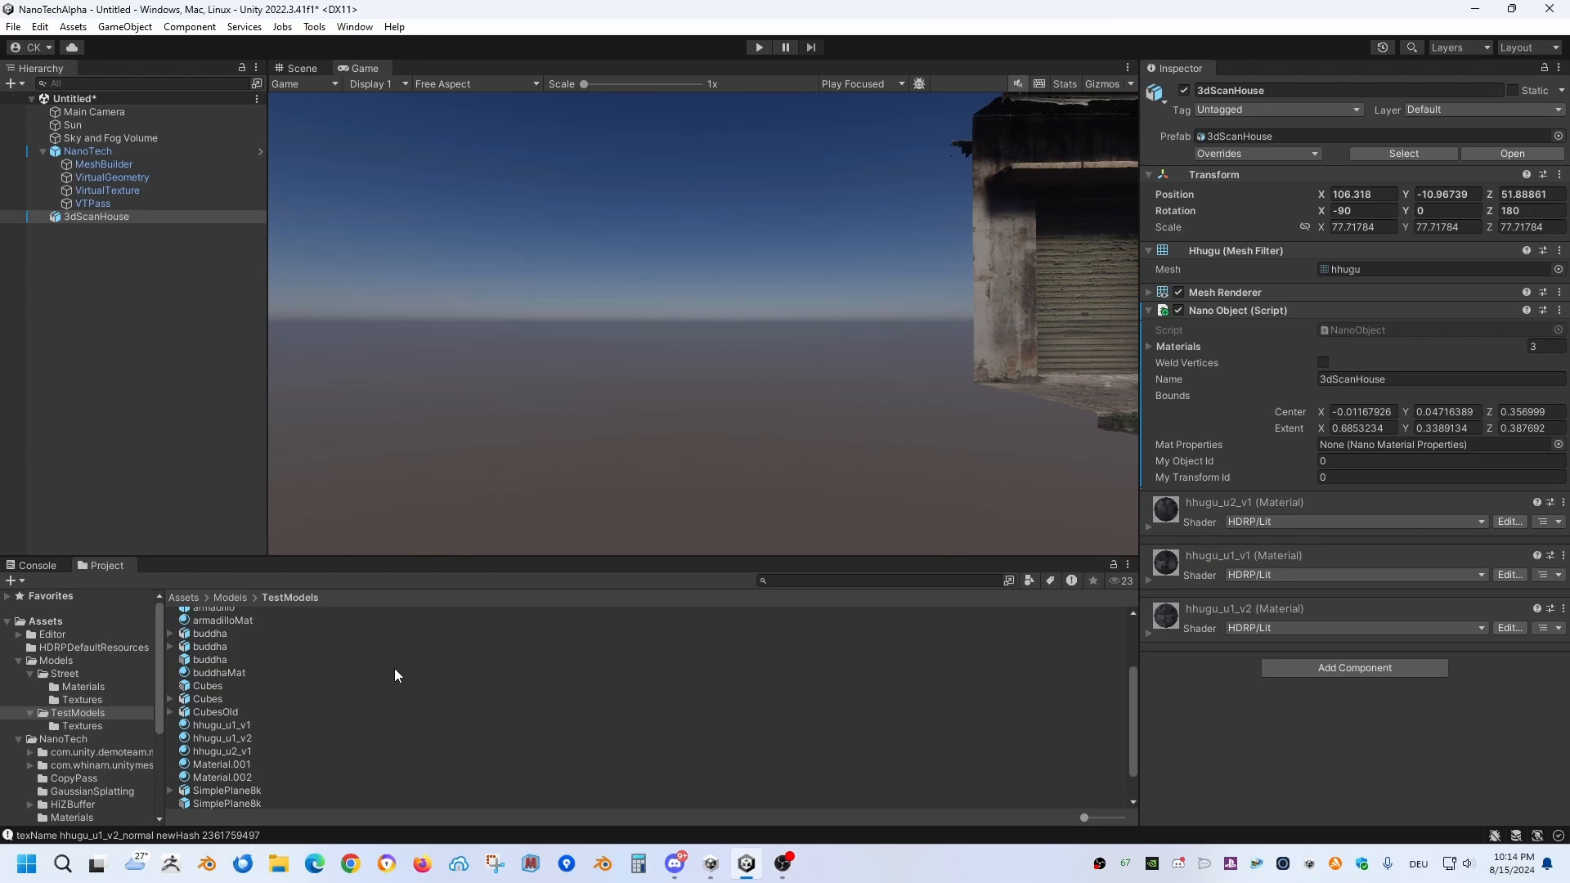
{"action": "scroll", "coordinate": [238, 657], "scroll_direction": "up", "scroll_amount": 3}
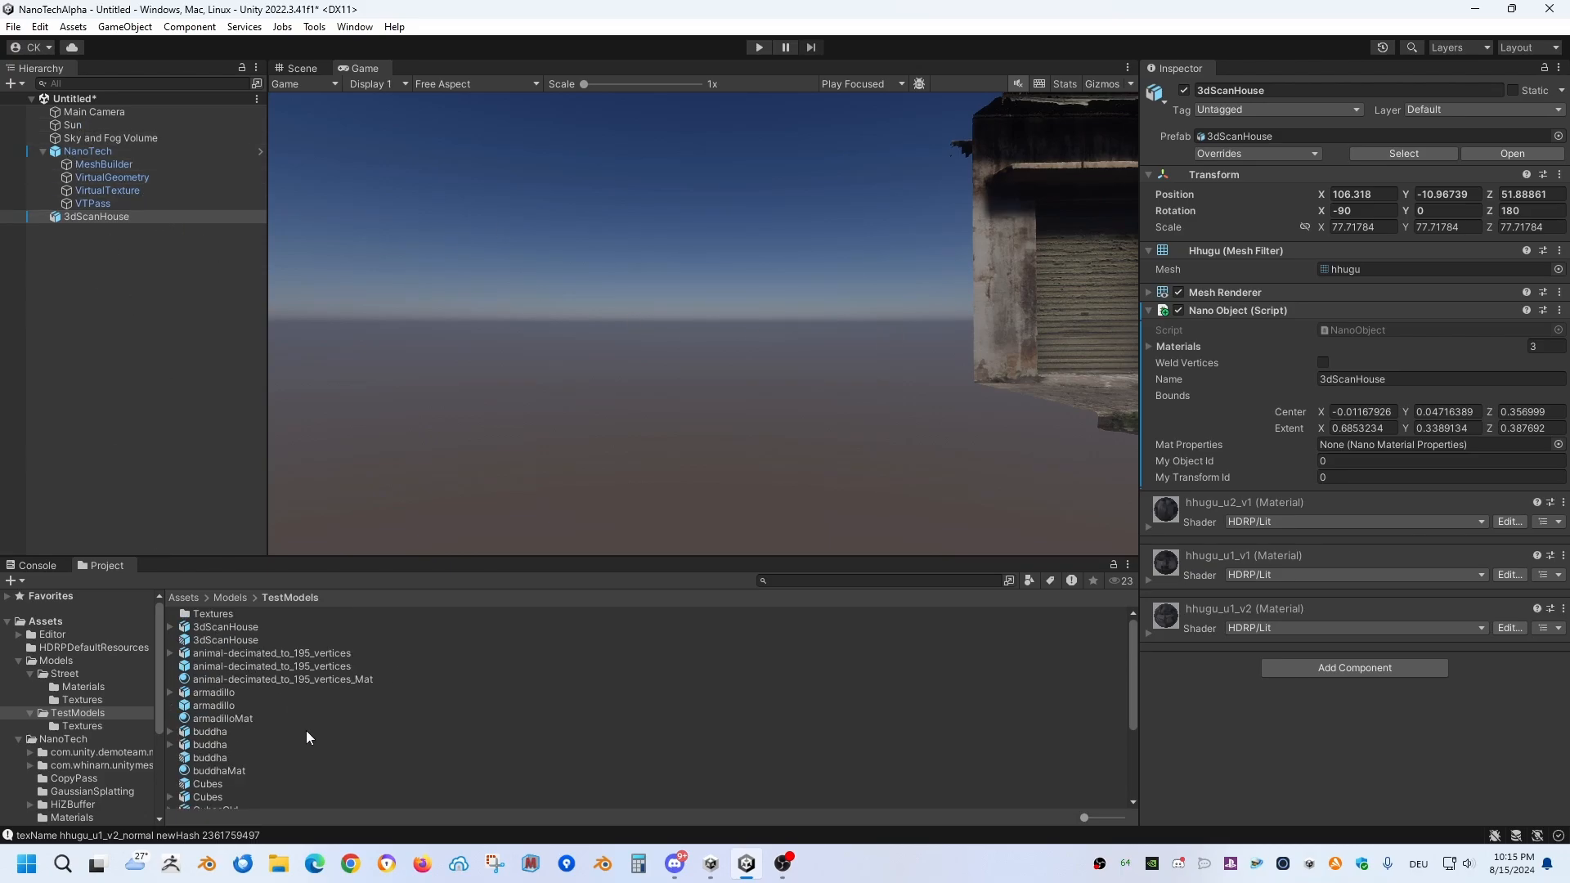
{"action": "right_click", "coordinate": [224, 640]}
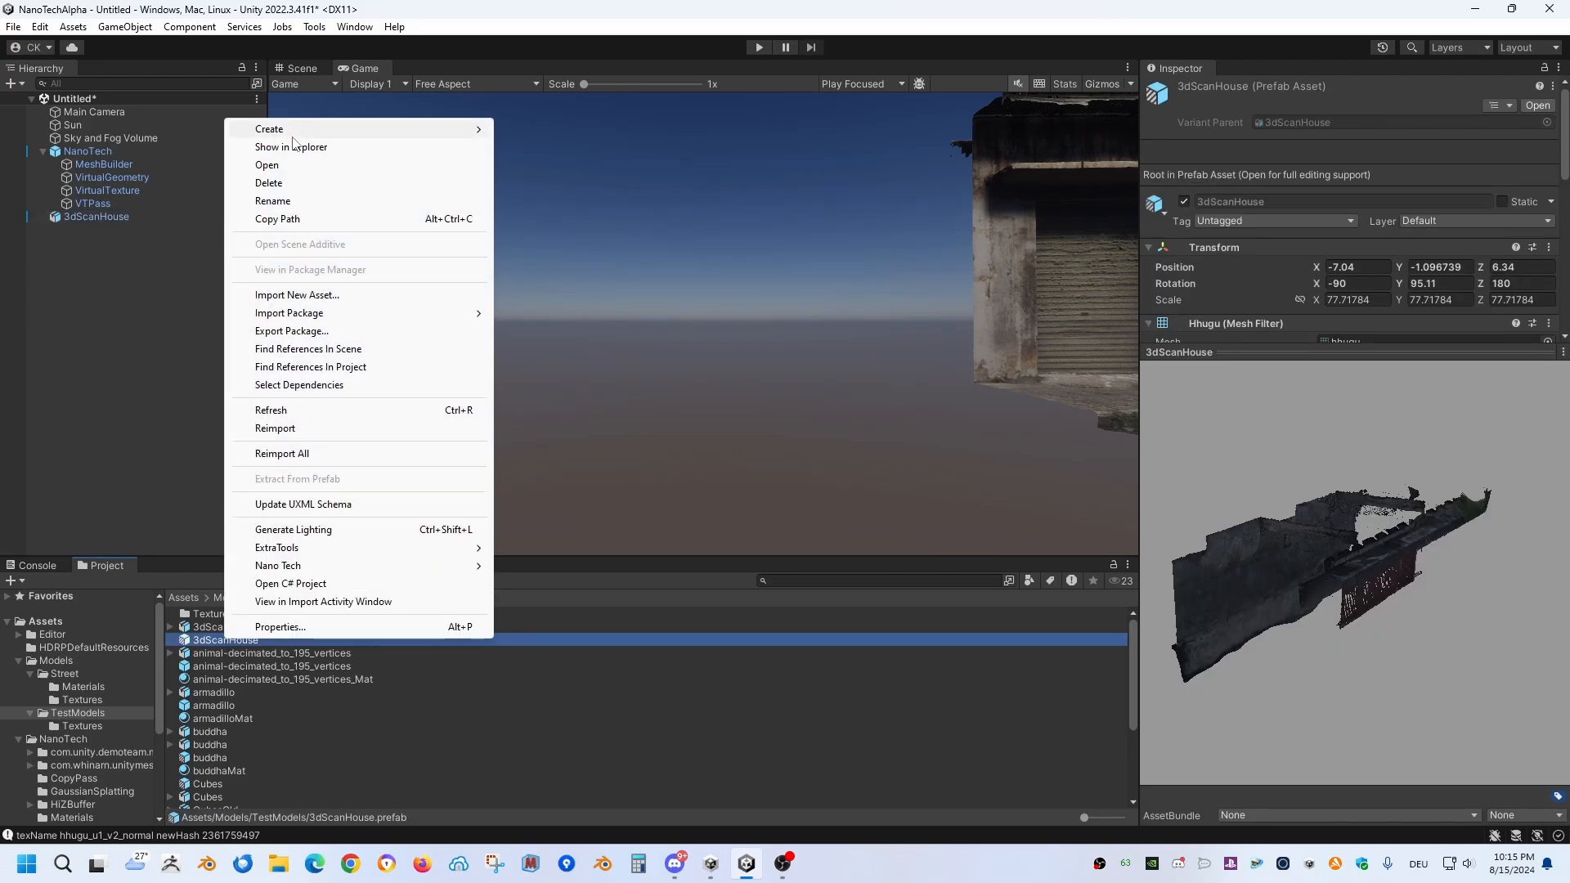
{"action": "mouse_move", "coordinate": [305, 567]}
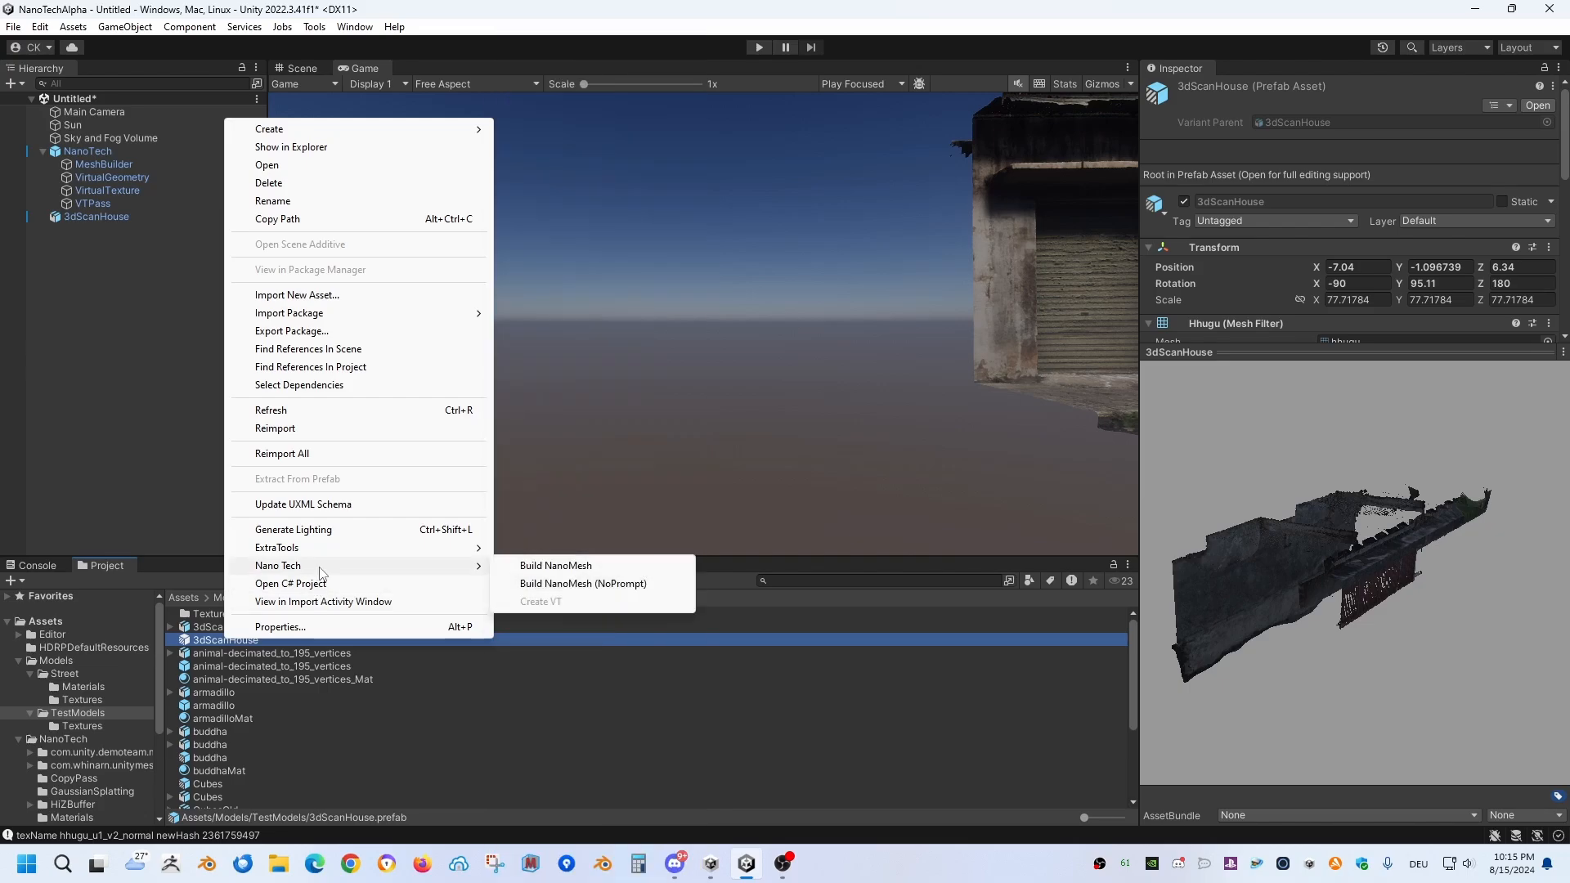
{"action": "left_click", "coordinate": [561, 567]}
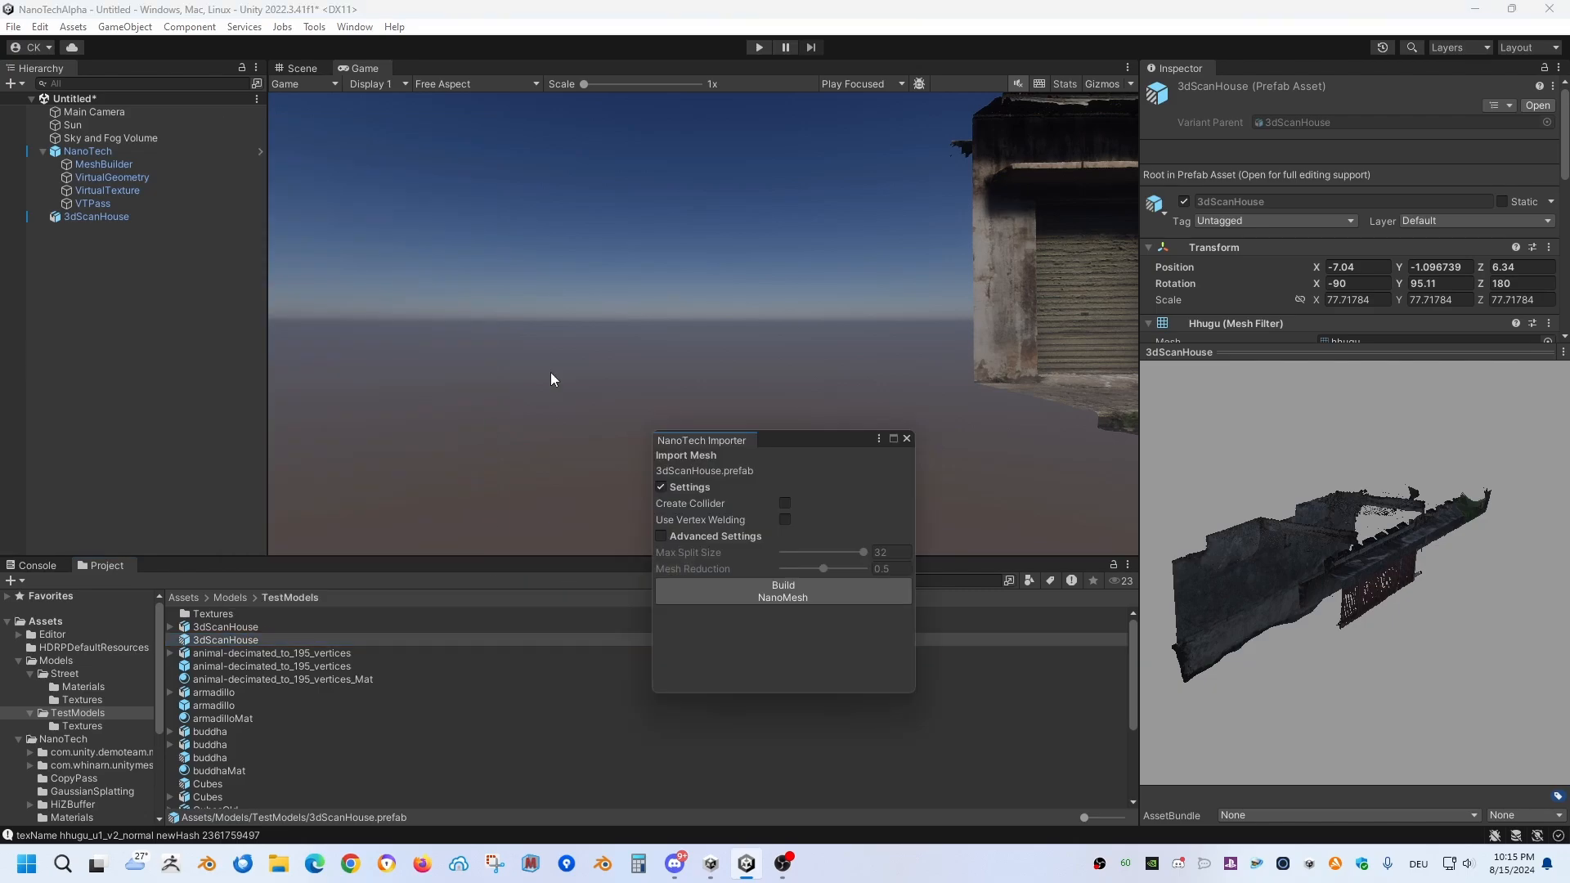
{"action": "left_click", "coordinate": [747, 597]}
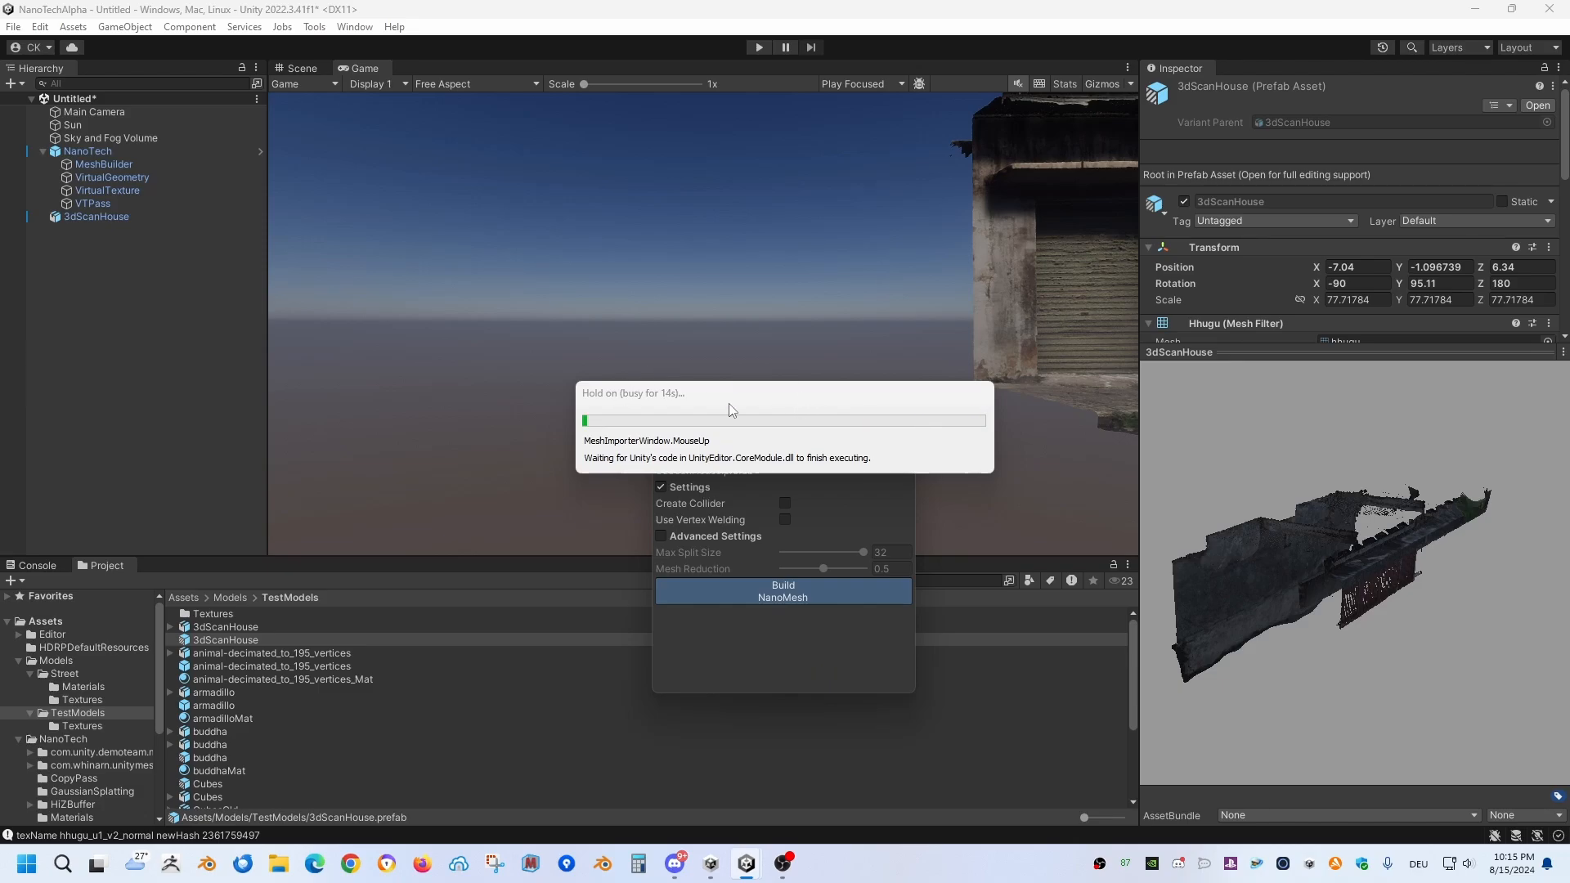
{"action": "left_click", "coordinate": [904, 440]}
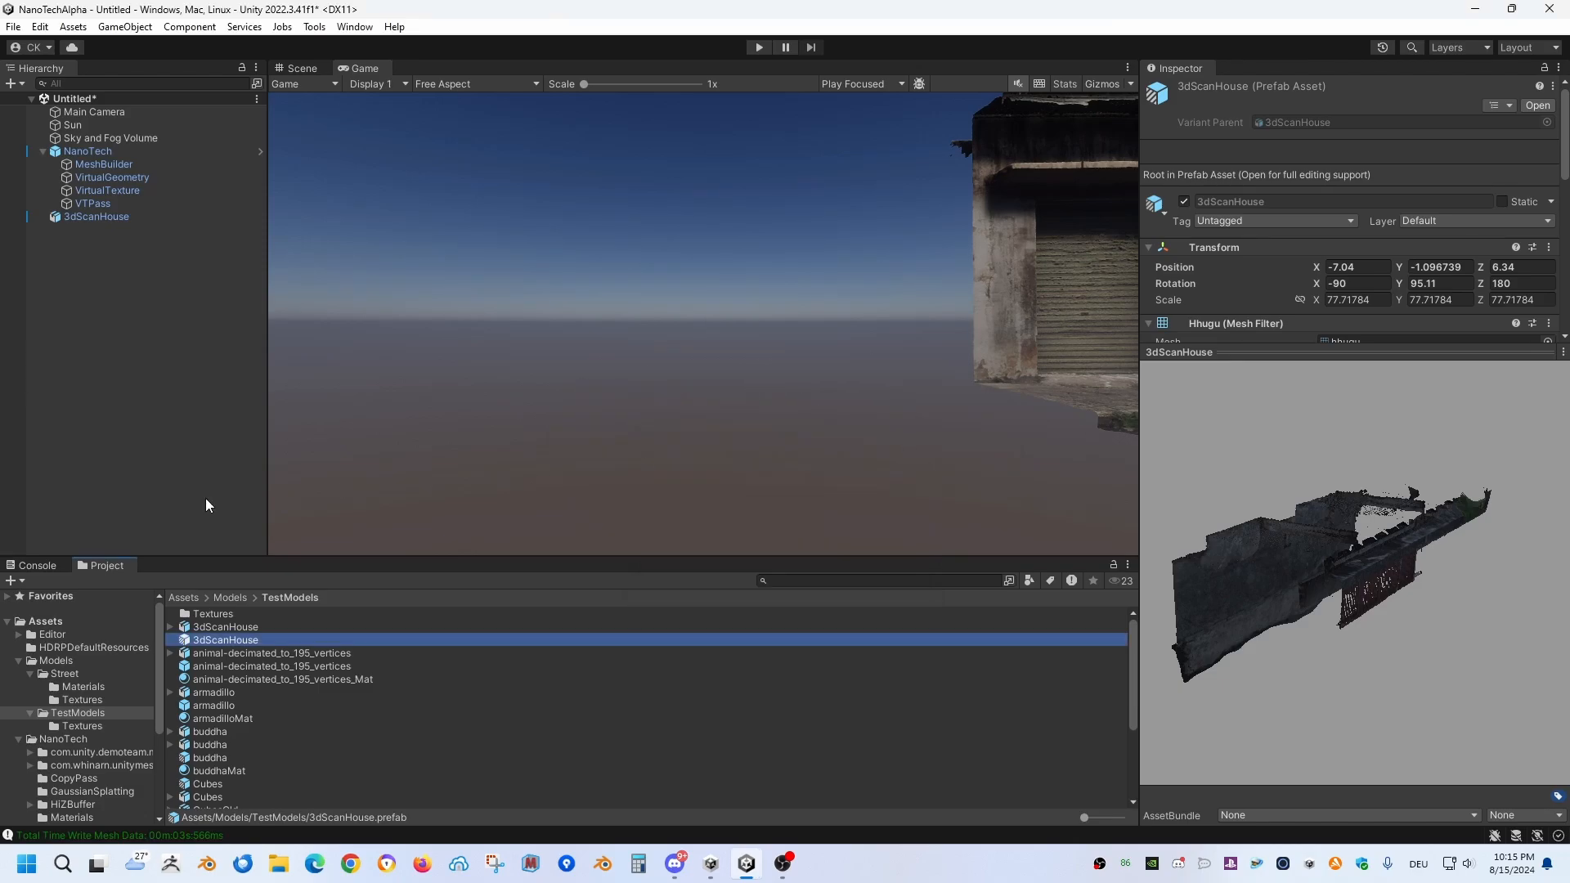
Step: Inspect the console entry for the created nano mesh and view 3dScanHouse.nanomesh in the NanoTechData/NanoMeshes folder on disk
{"action": "left_click", "coordinate": [50, 565]}
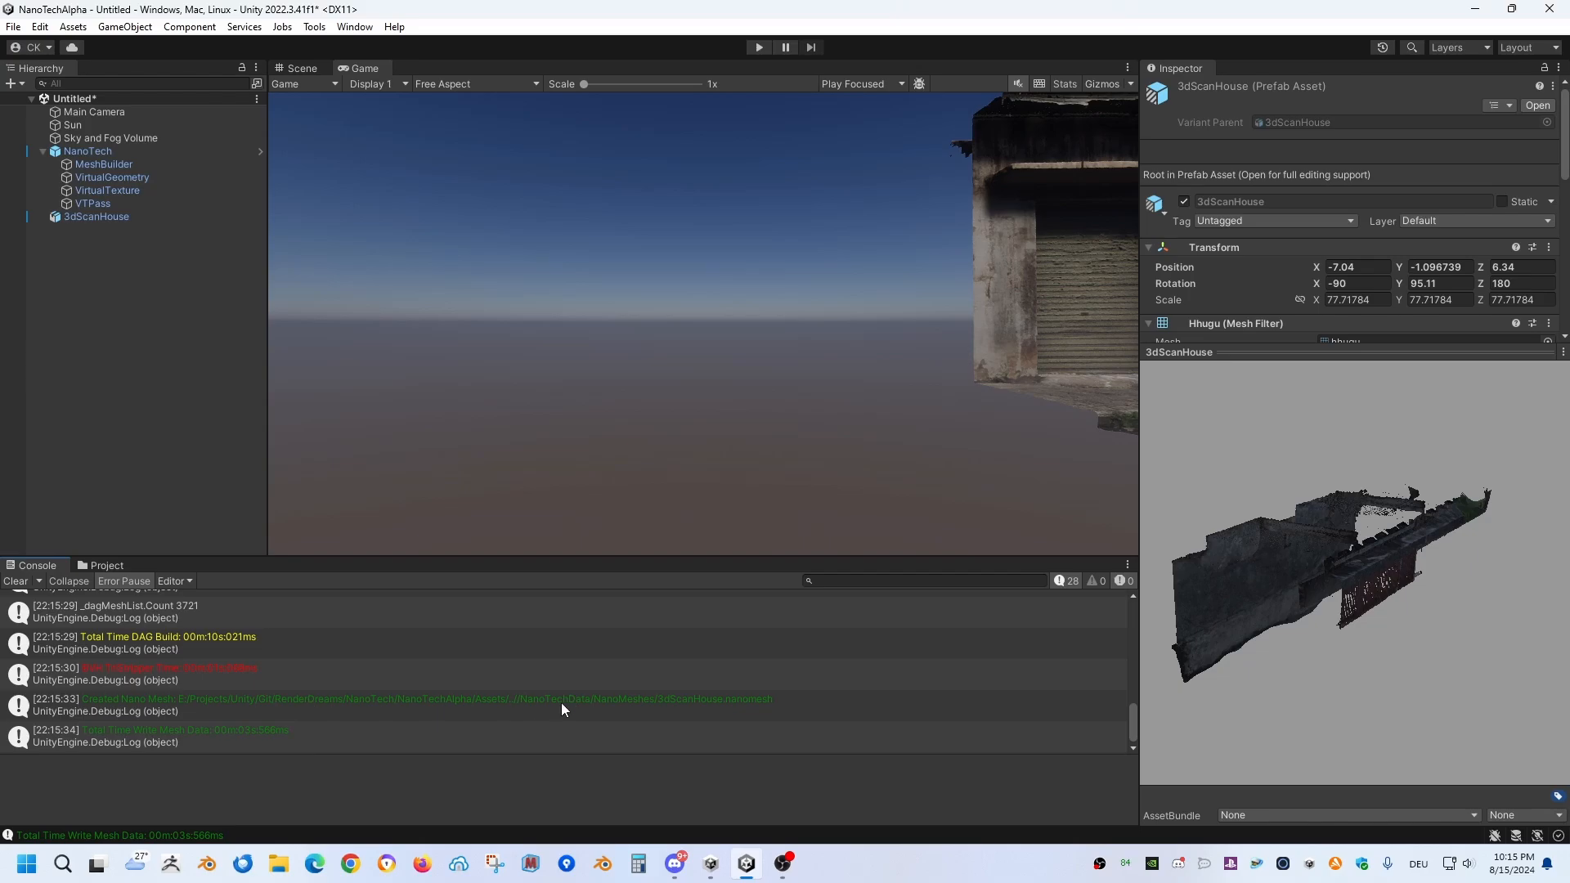
{"action": "left_click", "coordinate": [694, 710]}
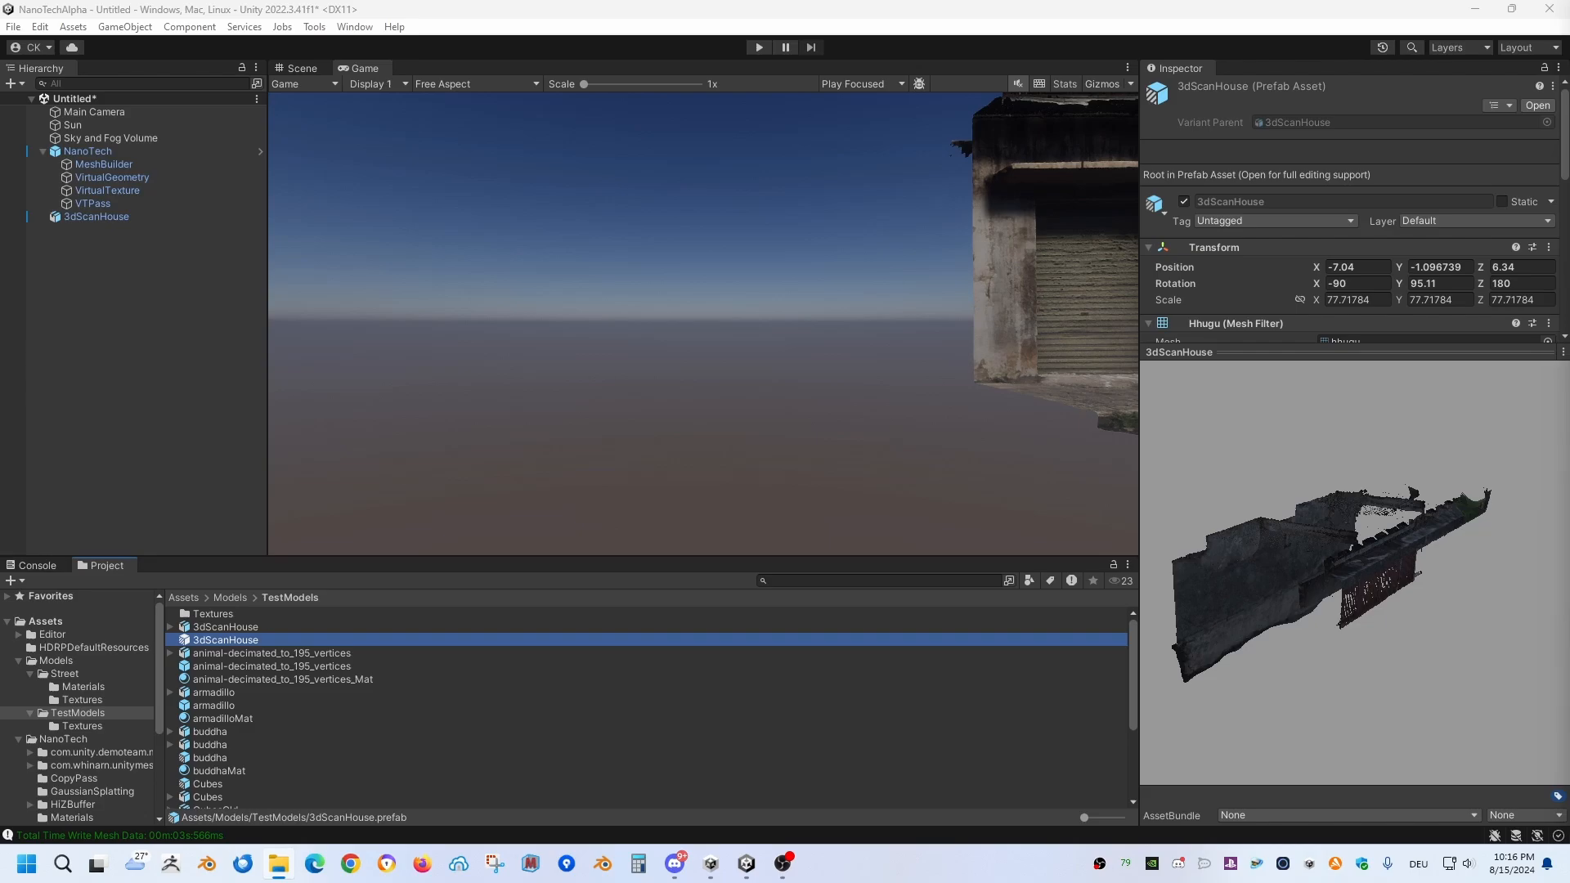
{"action": "left_click_drag", "start_coordinate": [1569, 90], "coordinate": [1032, 90]}
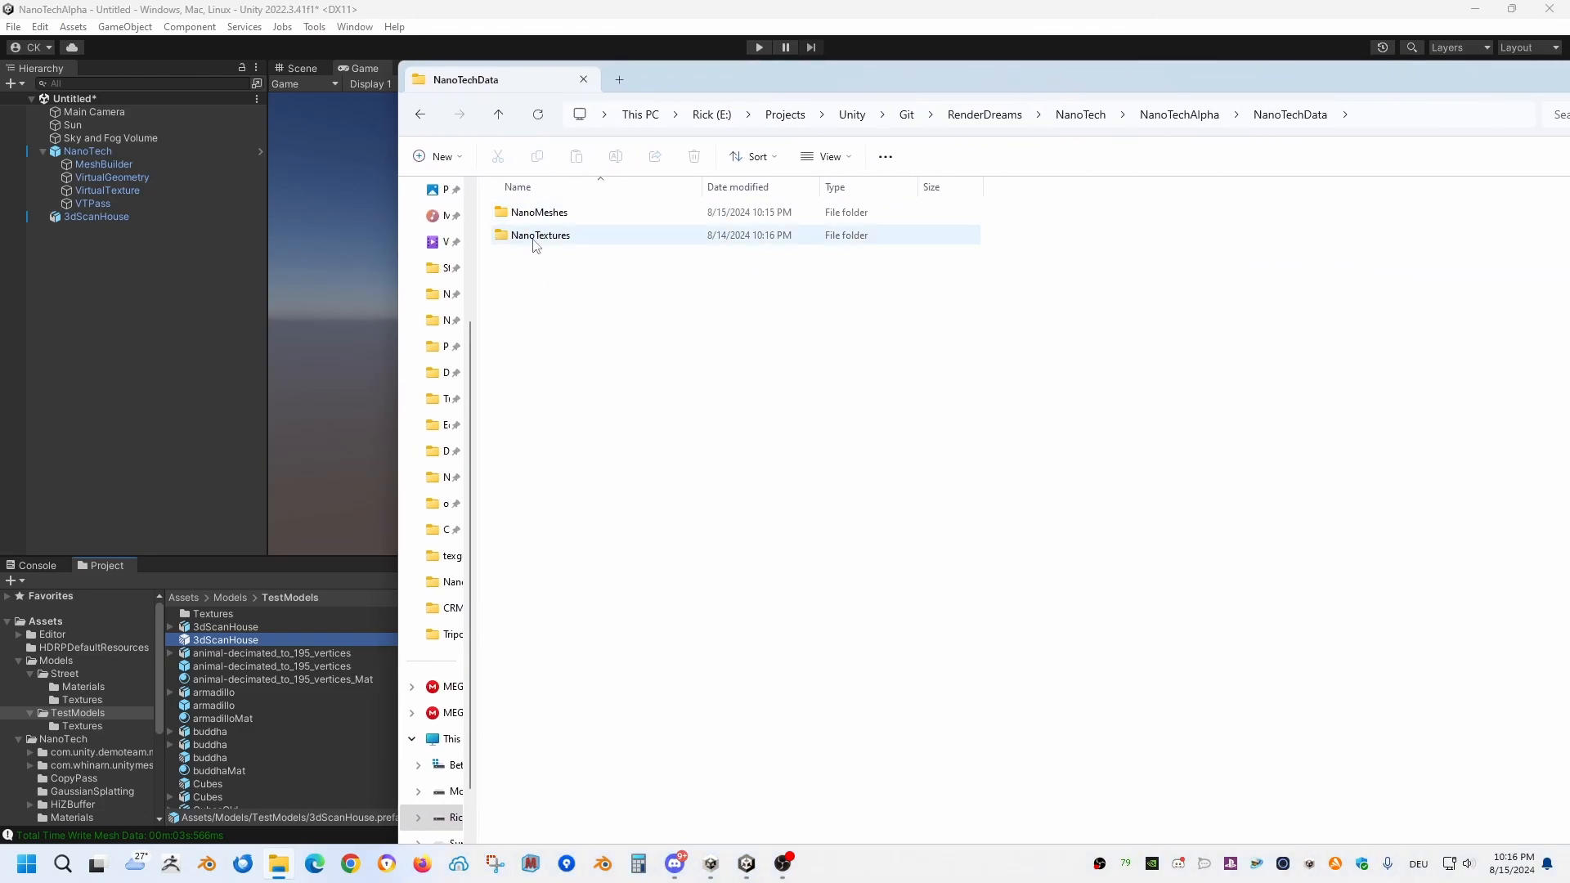
{"action": "double_click", "coordinate": [533, 212]}
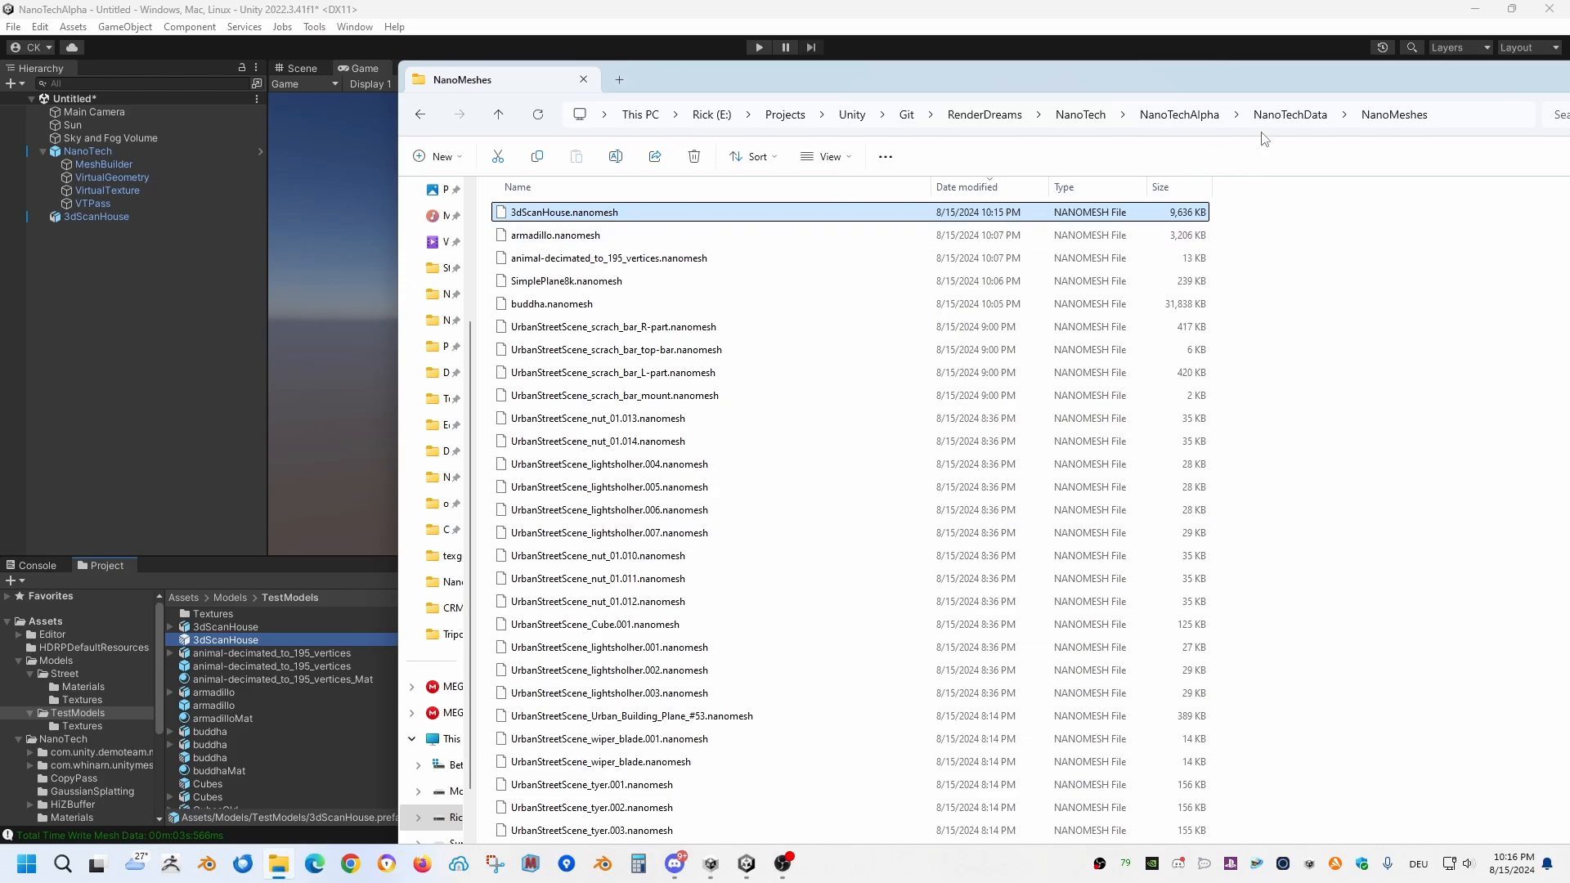
Step: Show where the NanoTechData folder sits beside Assets in the NanoTechAlpha project directory, open it, and close the file window
{"action": "left_click", "coordinate": [1174, 116]}
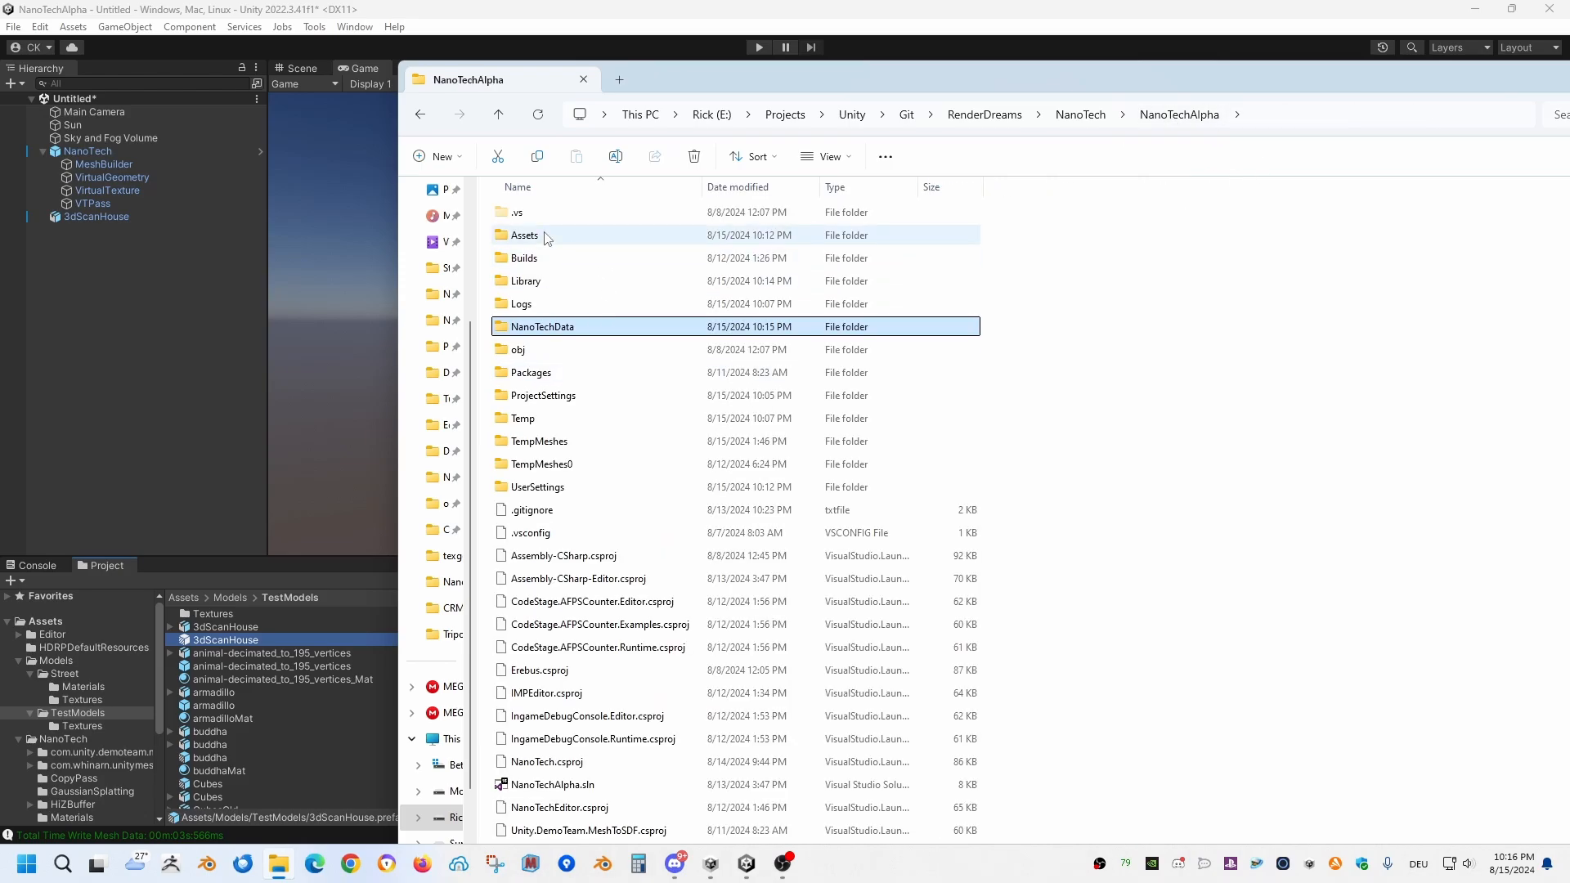
{"action": "left_click", "coordinate": [548, 236]}
{"action": "left_click", "coordinate": [555, 327]}
{"action": "double_click", "coordinate": [562, 330]}
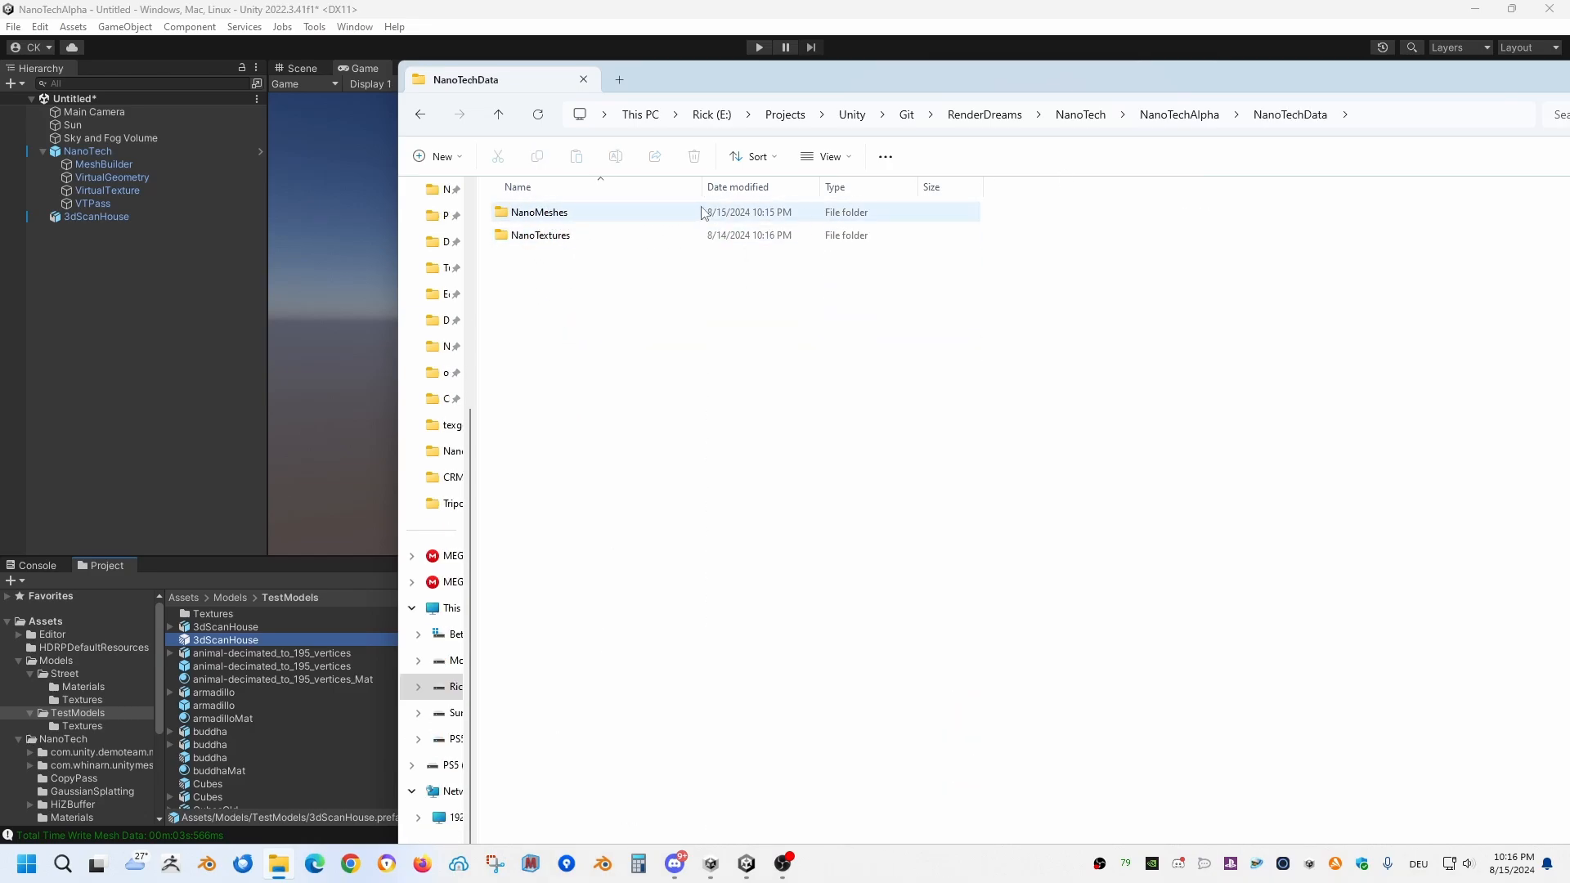
{"action": "key", "text": "alt+F4"}
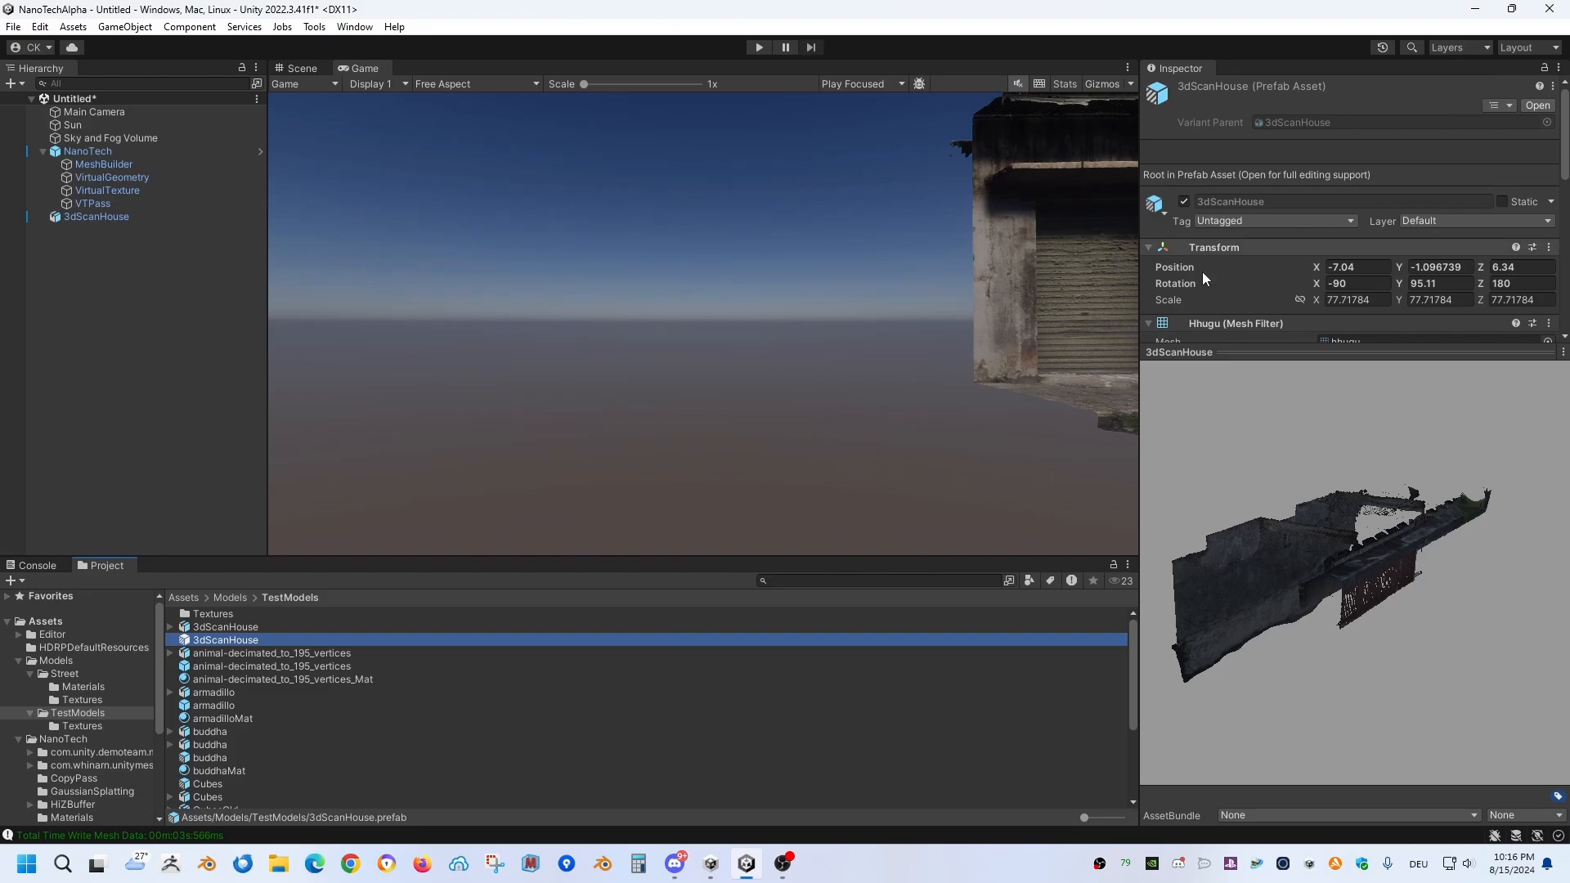
Step: Browse the nano mesh and nano texture files in NanoTech's own File Explorer window and close it
{"action": "left_click", "coordinate": [1244, 346]}
{"action": "left_click", "coordinate": [357, 28]}
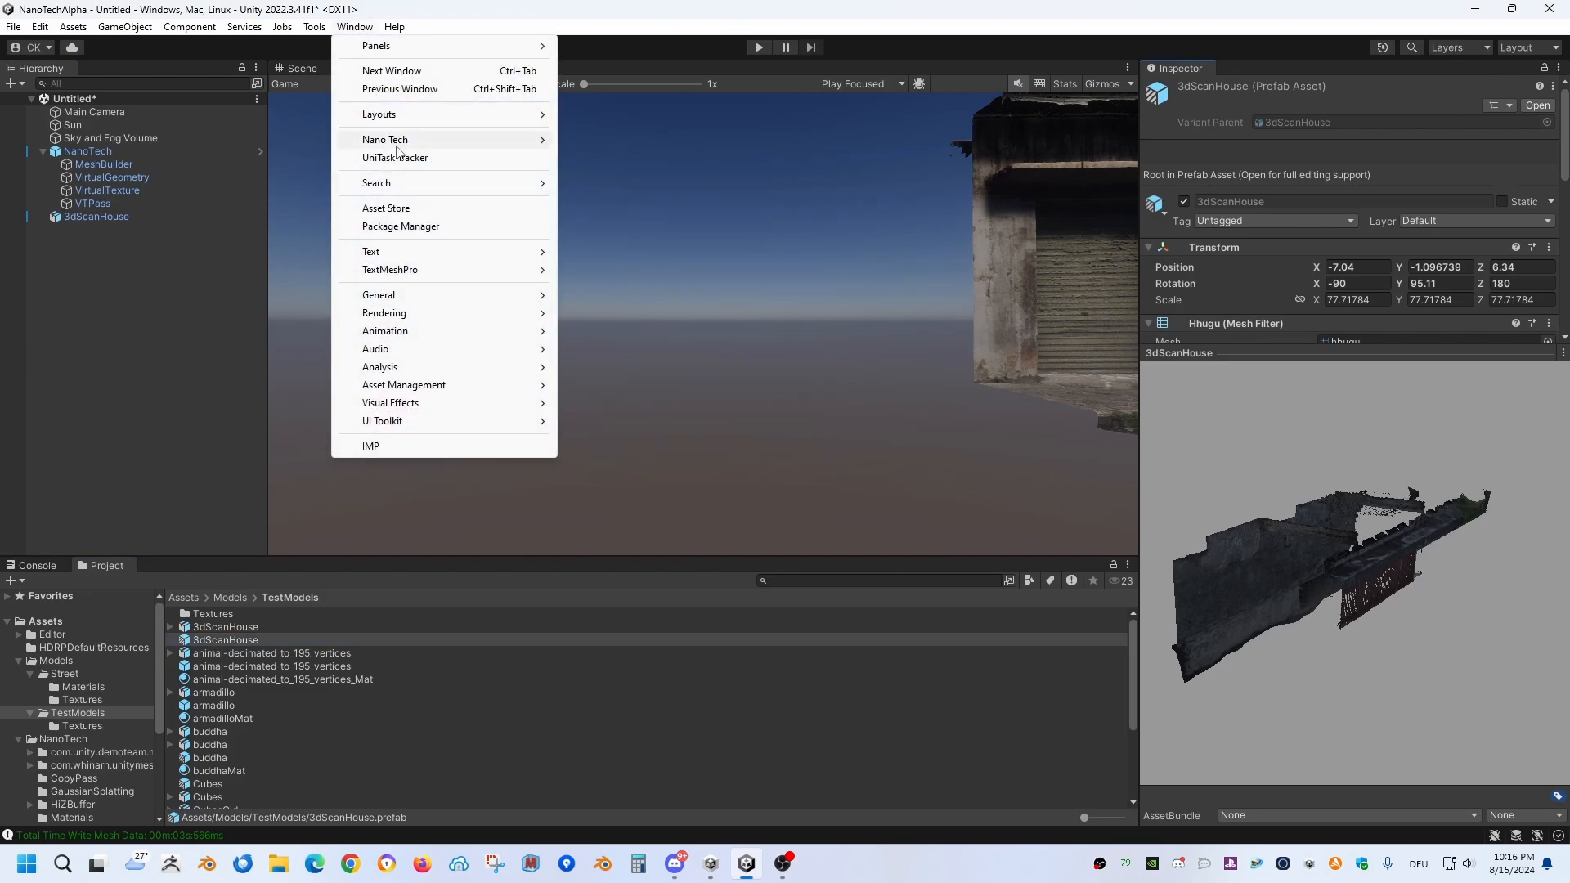
{"action": "mouse_move", "coordinate": [454, 141]}
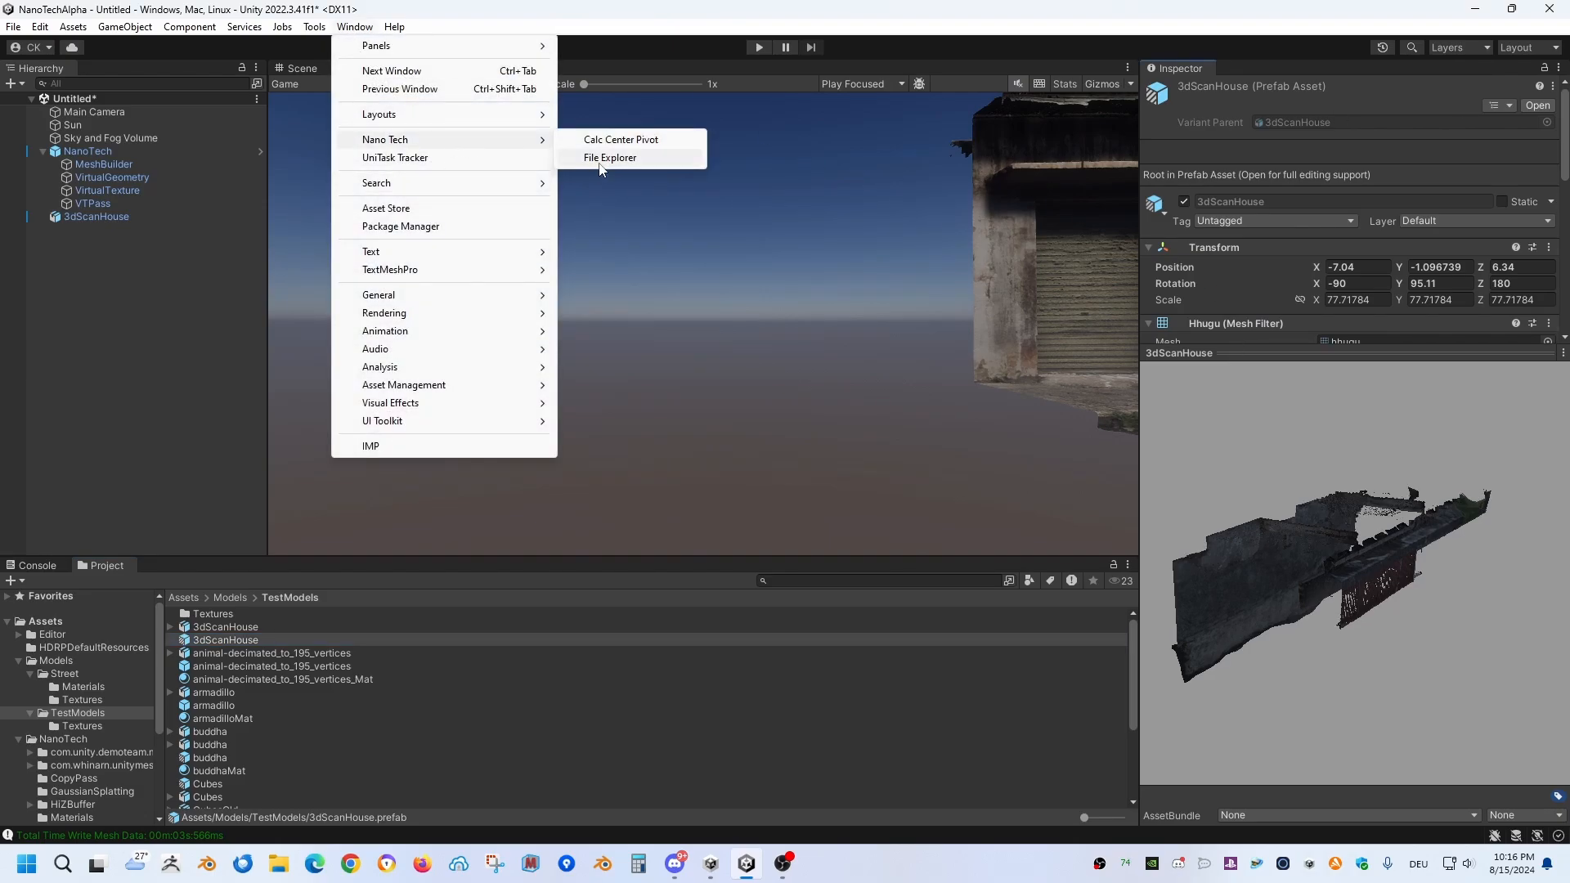
{"action": "left_click", "coordinate": [609, 155]}
{"action": "scroll", "coordinate": [404, 342], "scroll_direction": "down", "scroll_amount": 8}
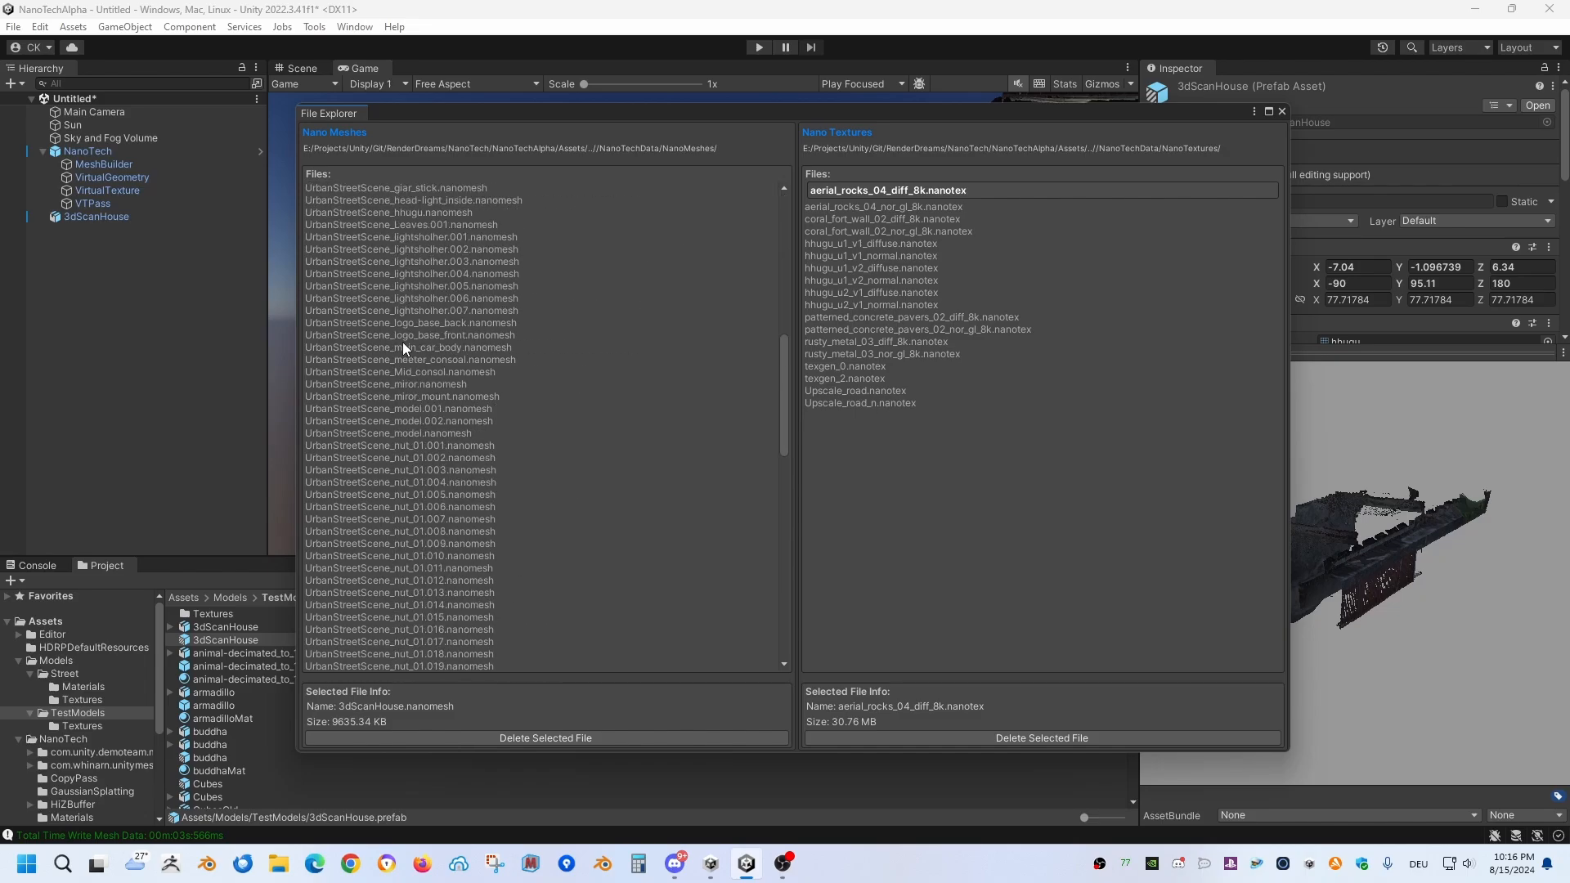
{"action": "scroll", "coordinate": [472, 364], "scroll_direction": "up", "scroll_amount": 5}
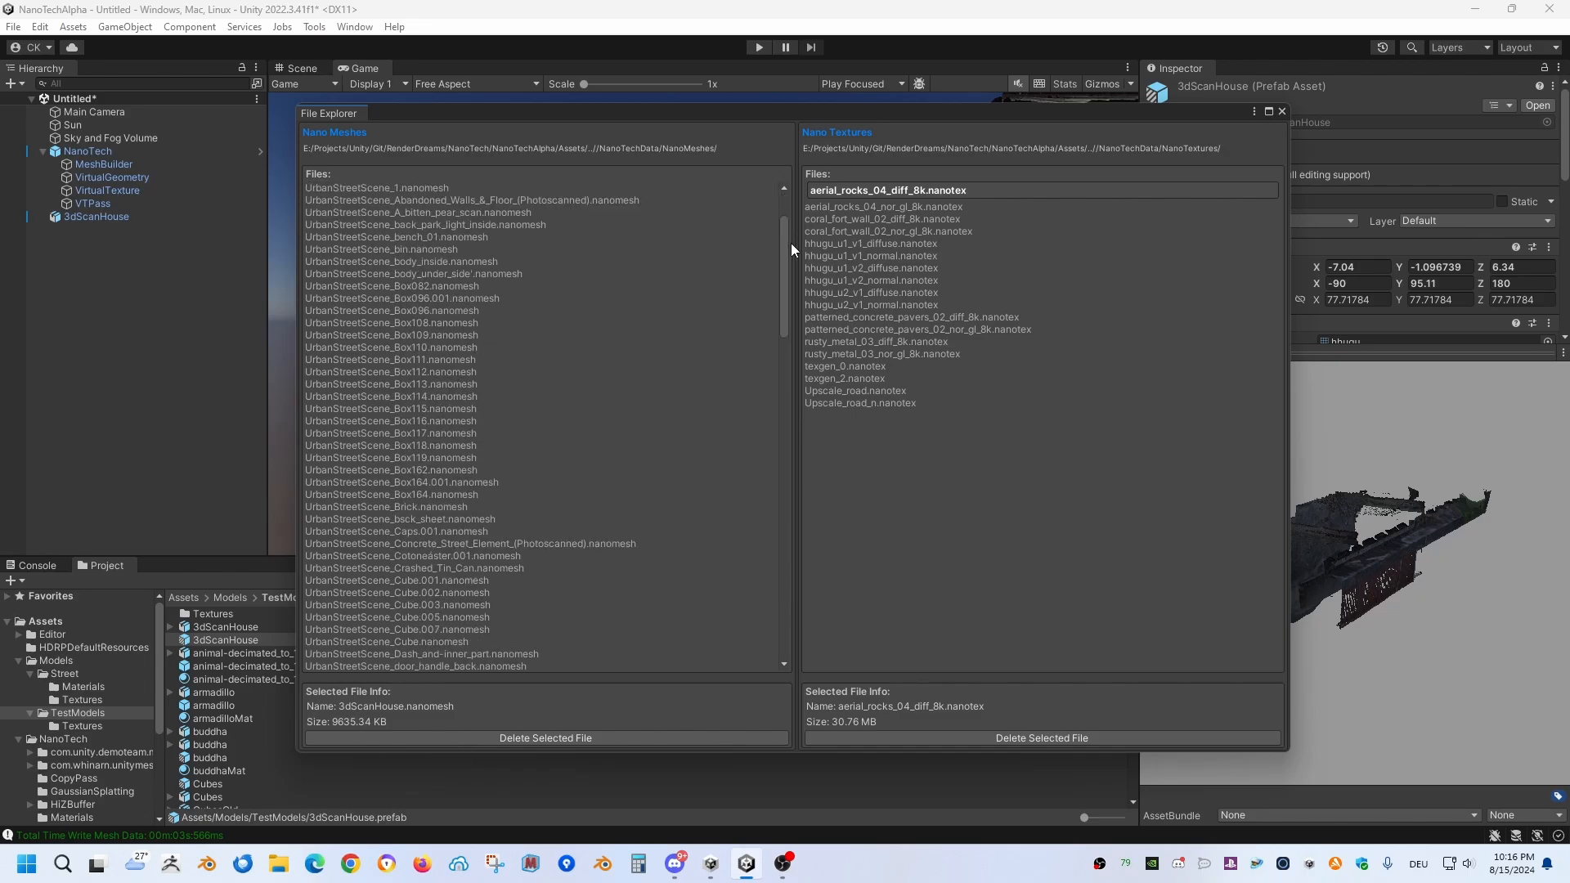
{"action": "left_click", "coordinate": [1280, 112]}
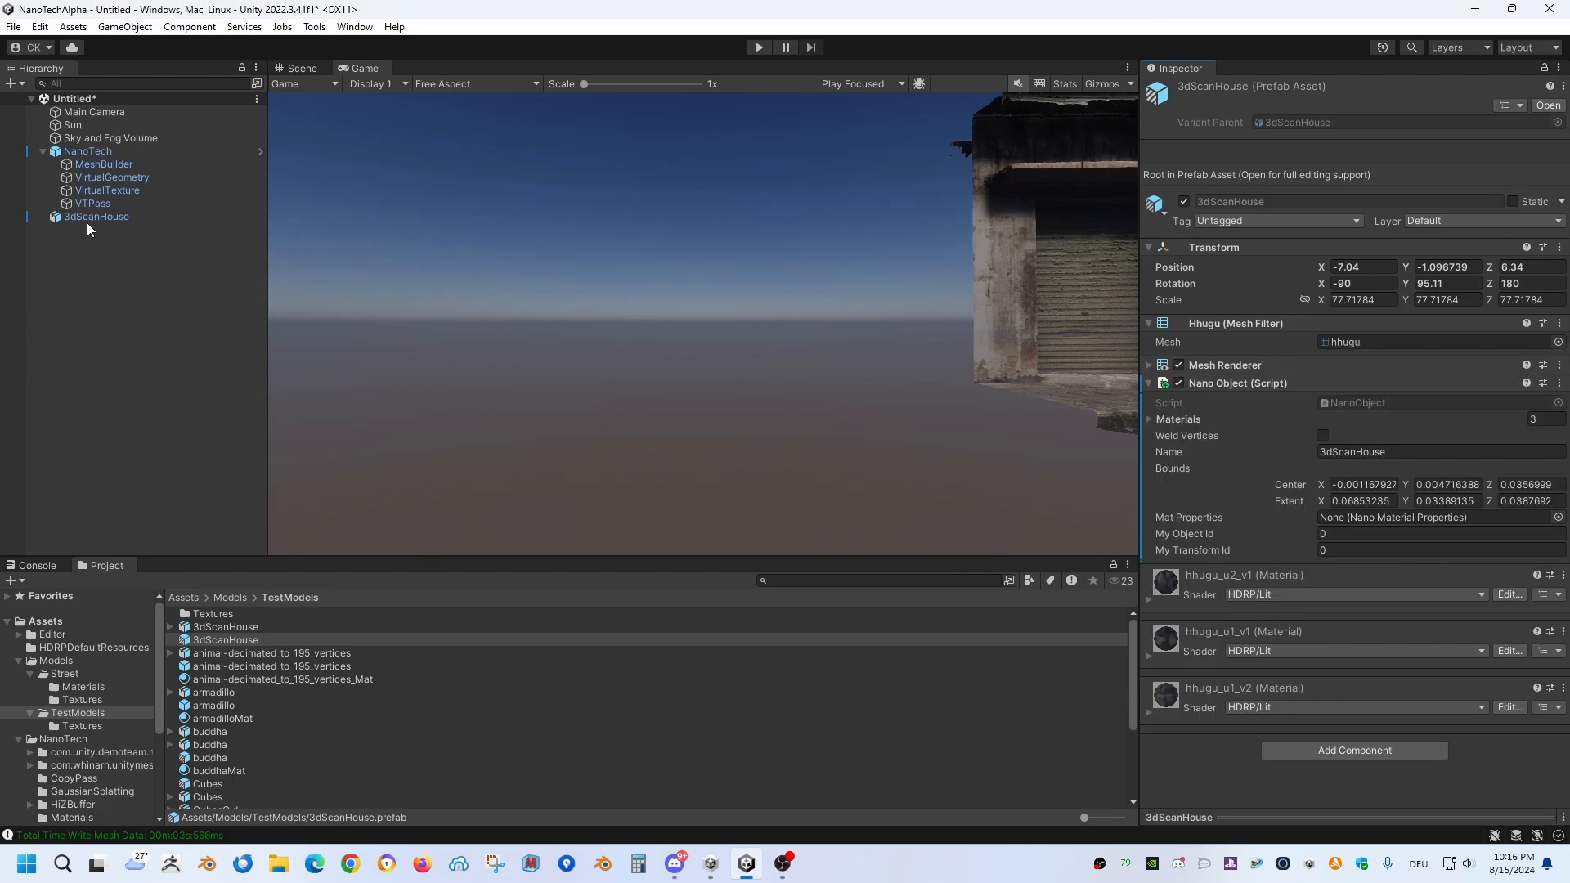
Step: Create a NanoTech virtual texture from hhugu_u1_v1_diffuse in the TestModels/Textures folder
{"action": "left_click", "coordinate": [111, 150]}
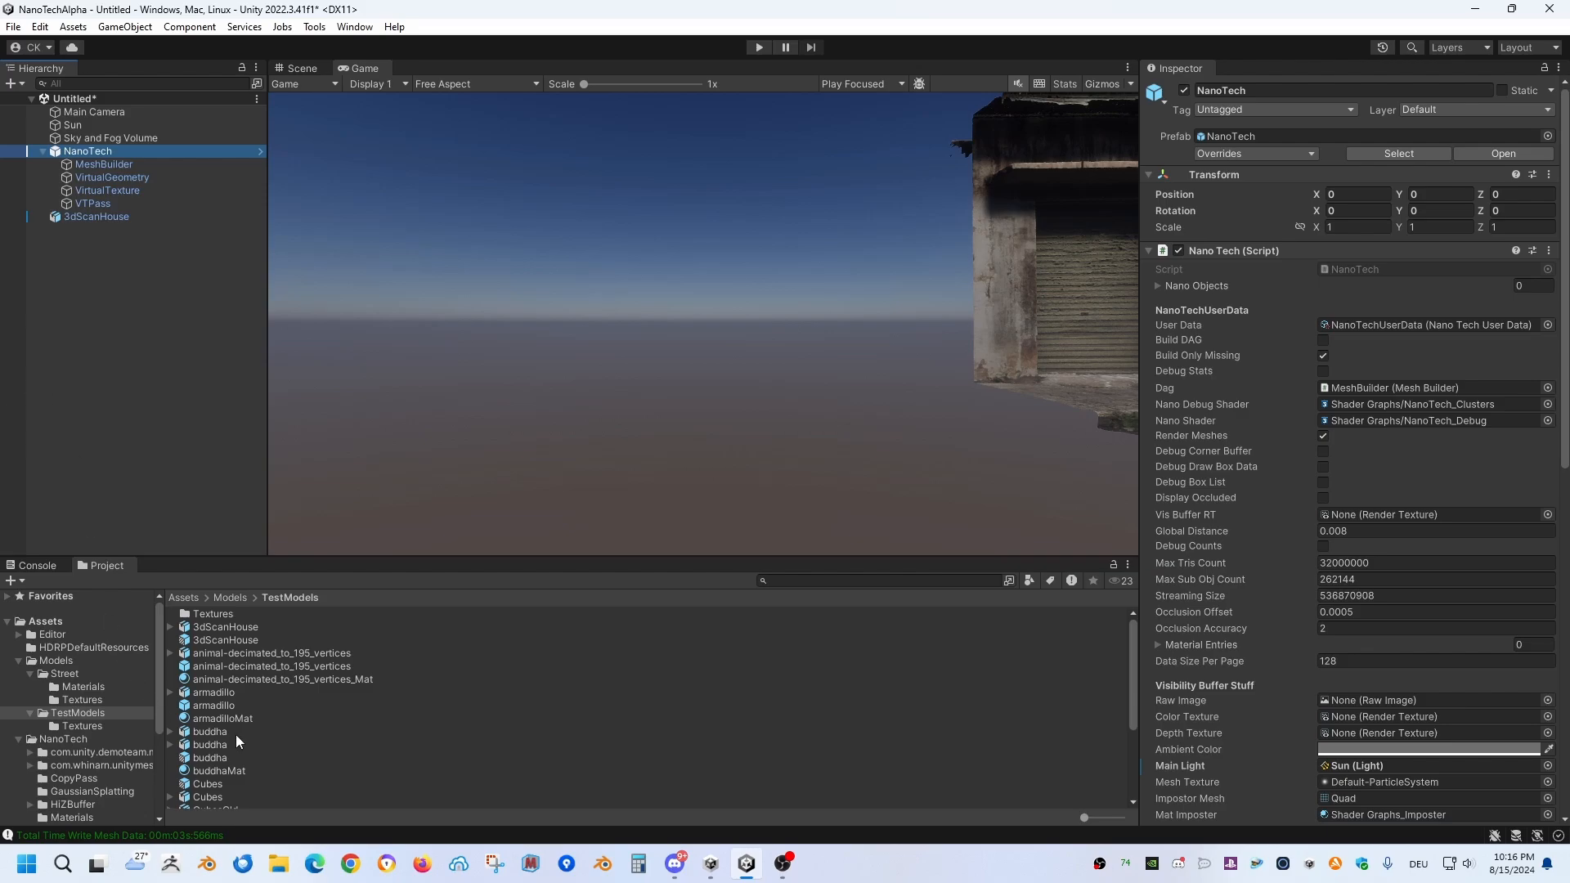
{"action": "double_click", "coordinate": [207, 614]}
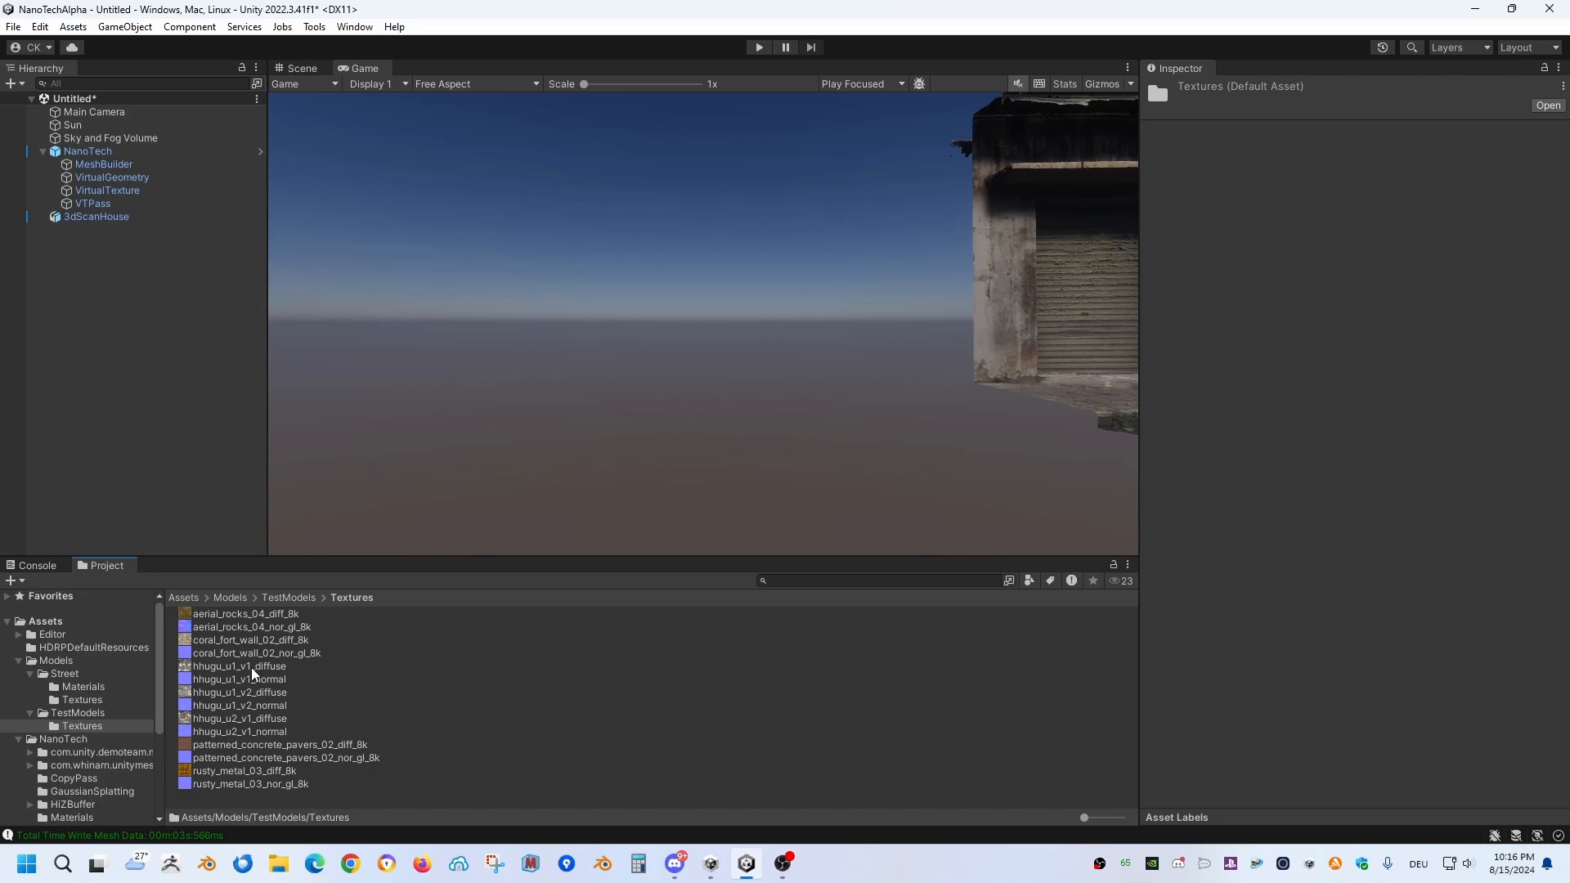
{"action": "left_click", "coordinate": [252, 667]}
{"action": "right_click", "coordinate": [278, 668]}
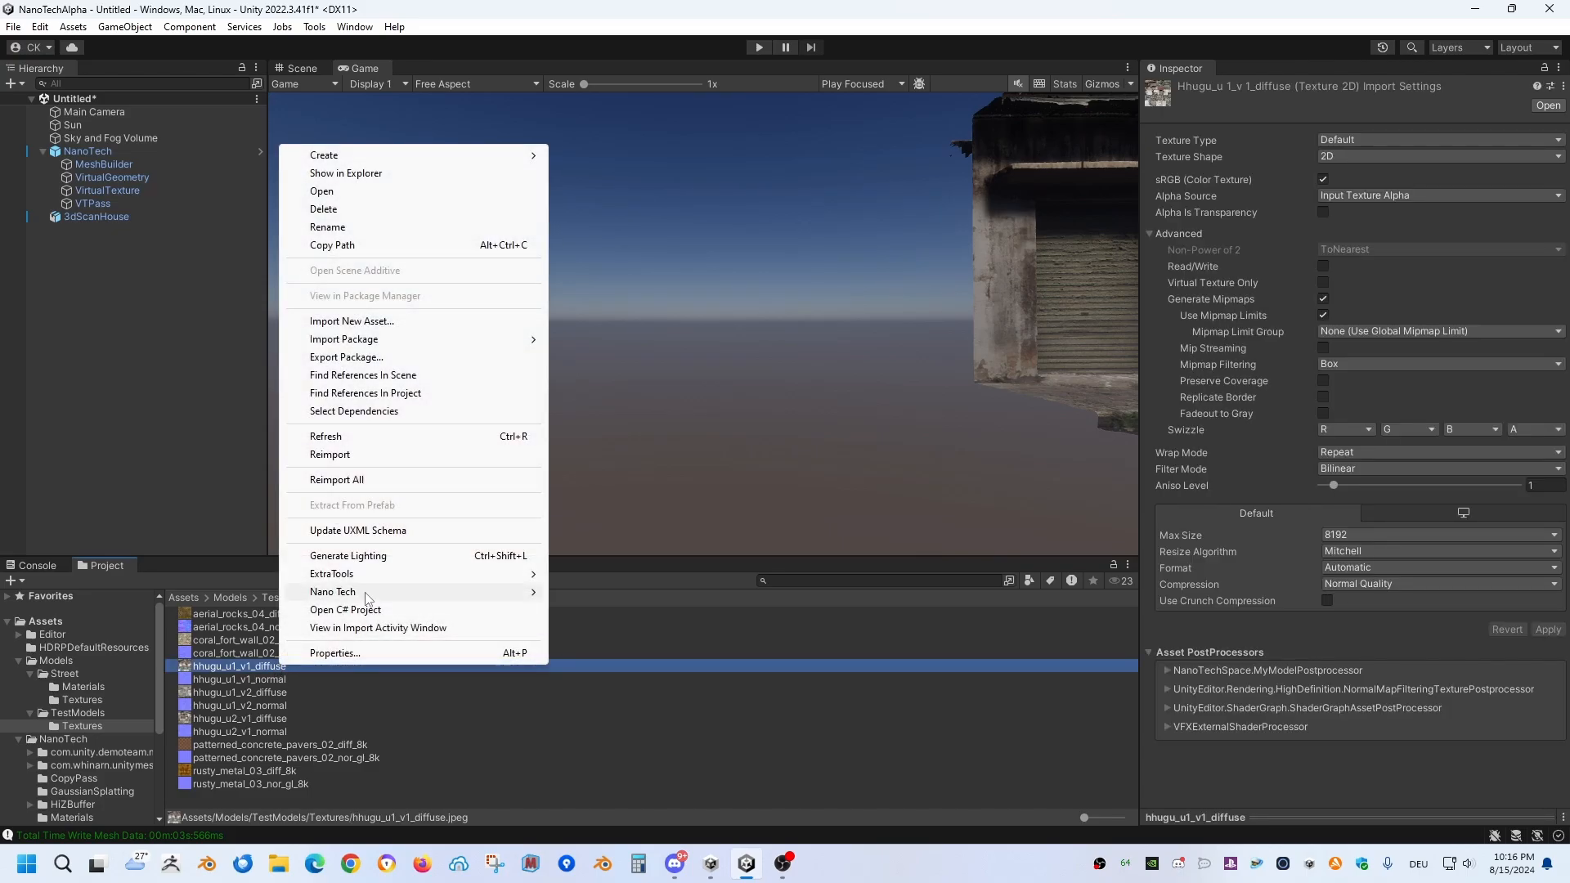
{"action": "mouse_move", "coordinate": [368, 596]}
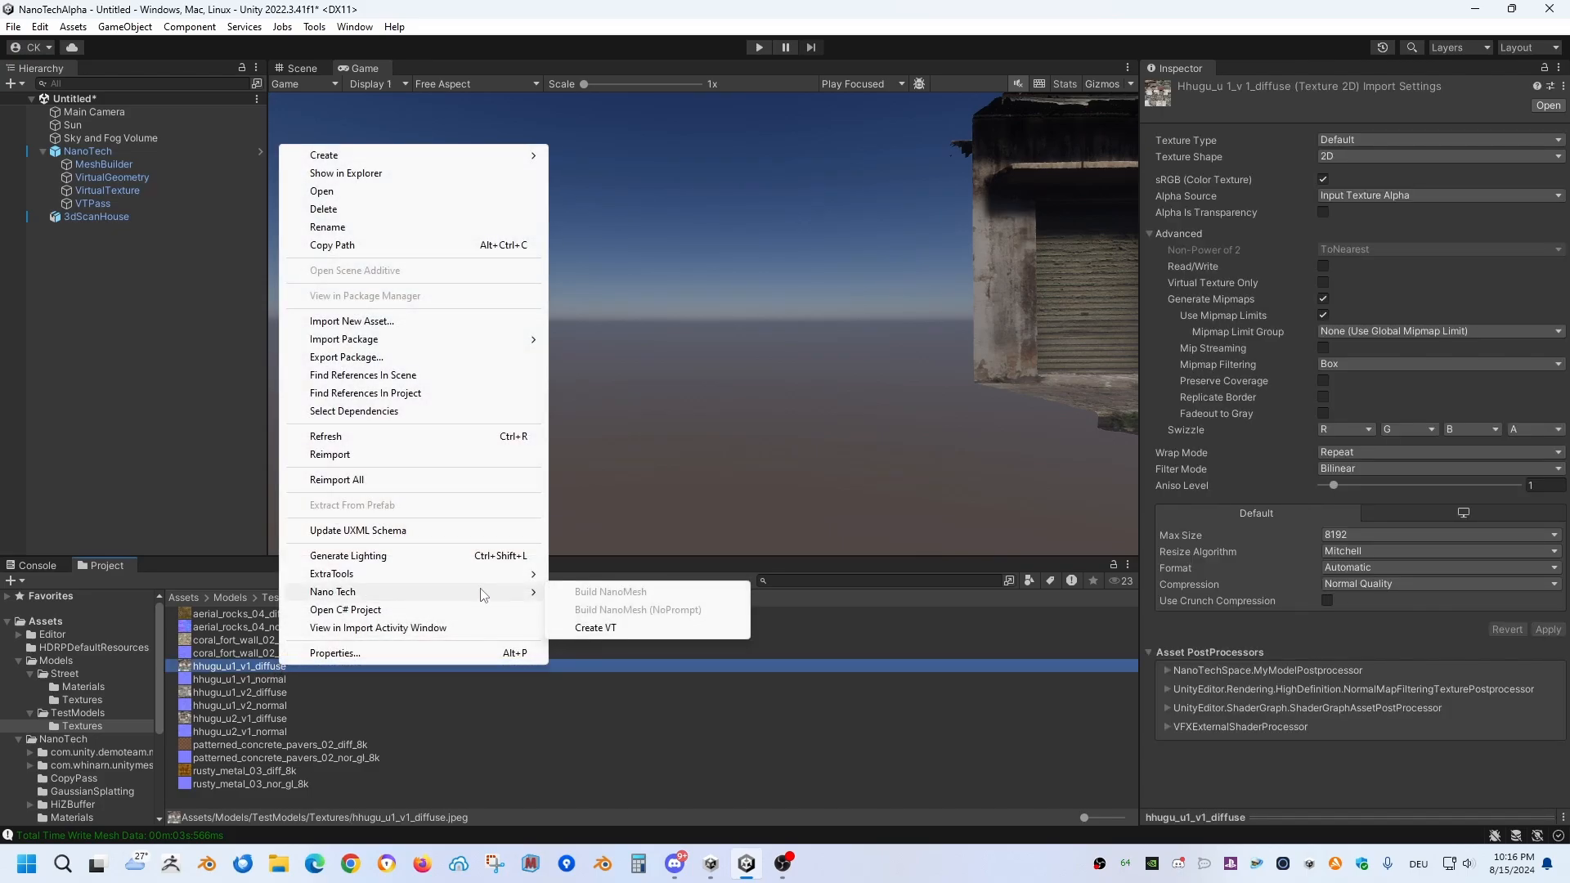
{"action": "left_click", "coordinate": [618, 629]}
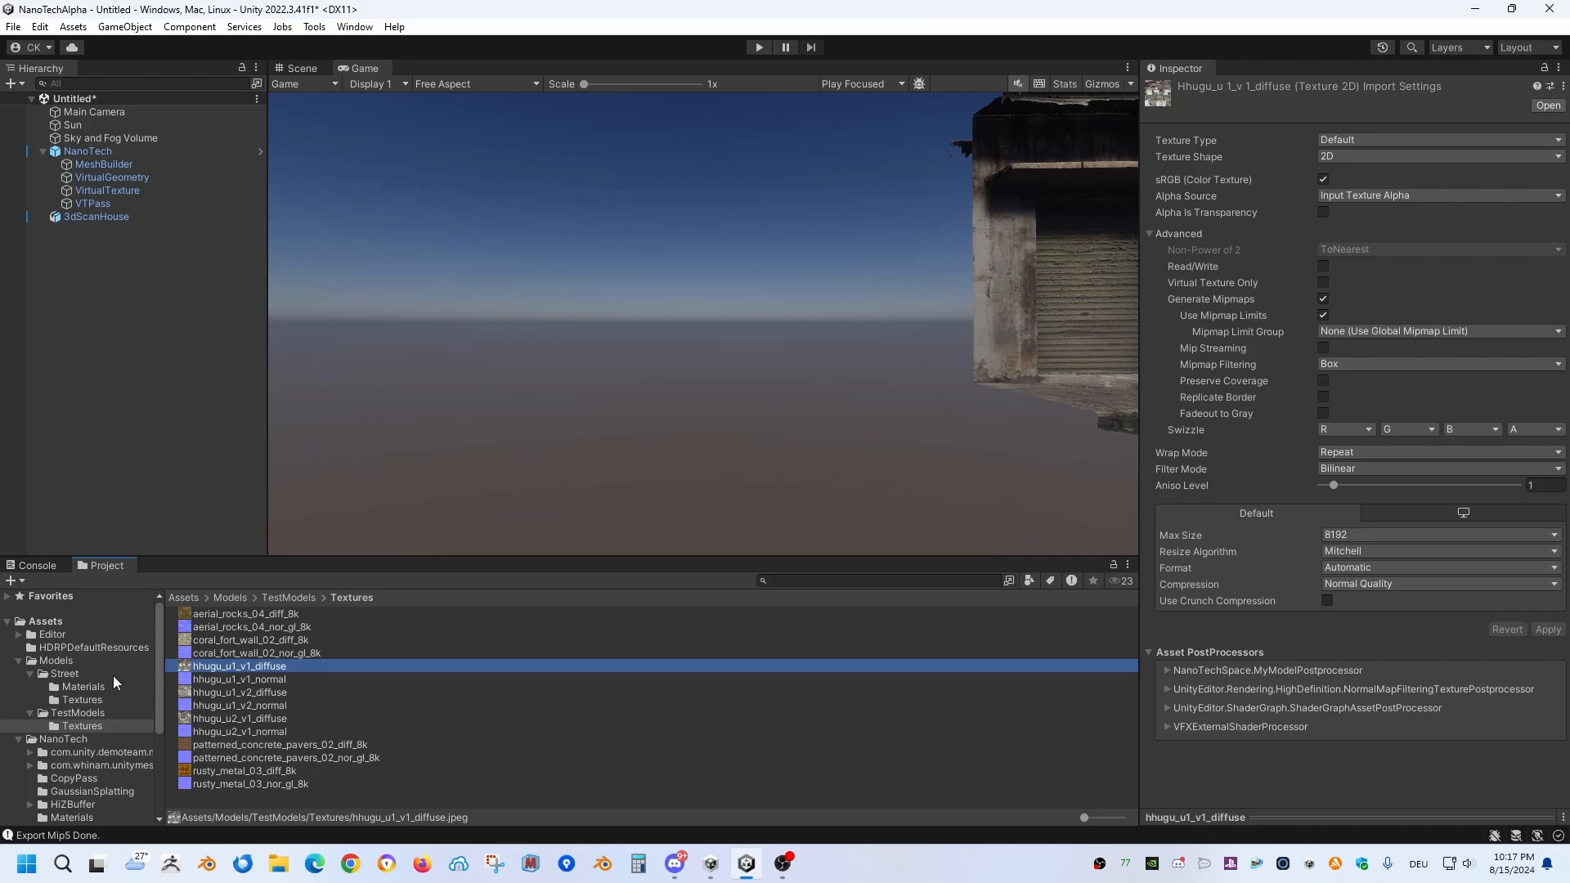
Step: Open UrbanStreetScene from the Scenes folder without saving the changes in the untitled scene
{"action": "left_click", "coordinate": [66, 674]}
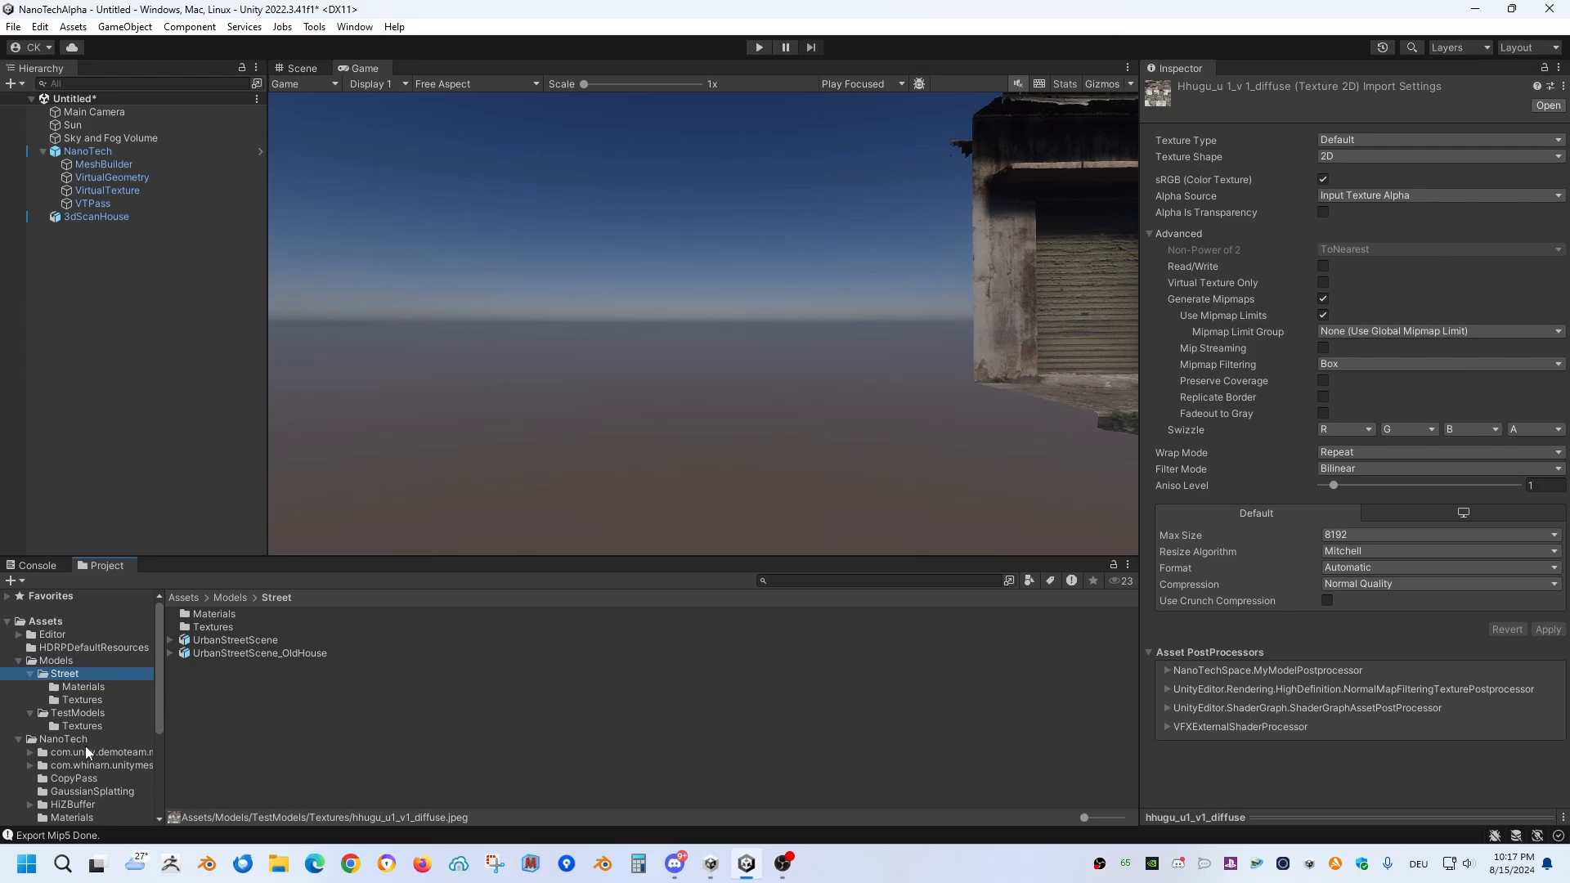
{"action": "left_click", "coordinate": [53, 660]}
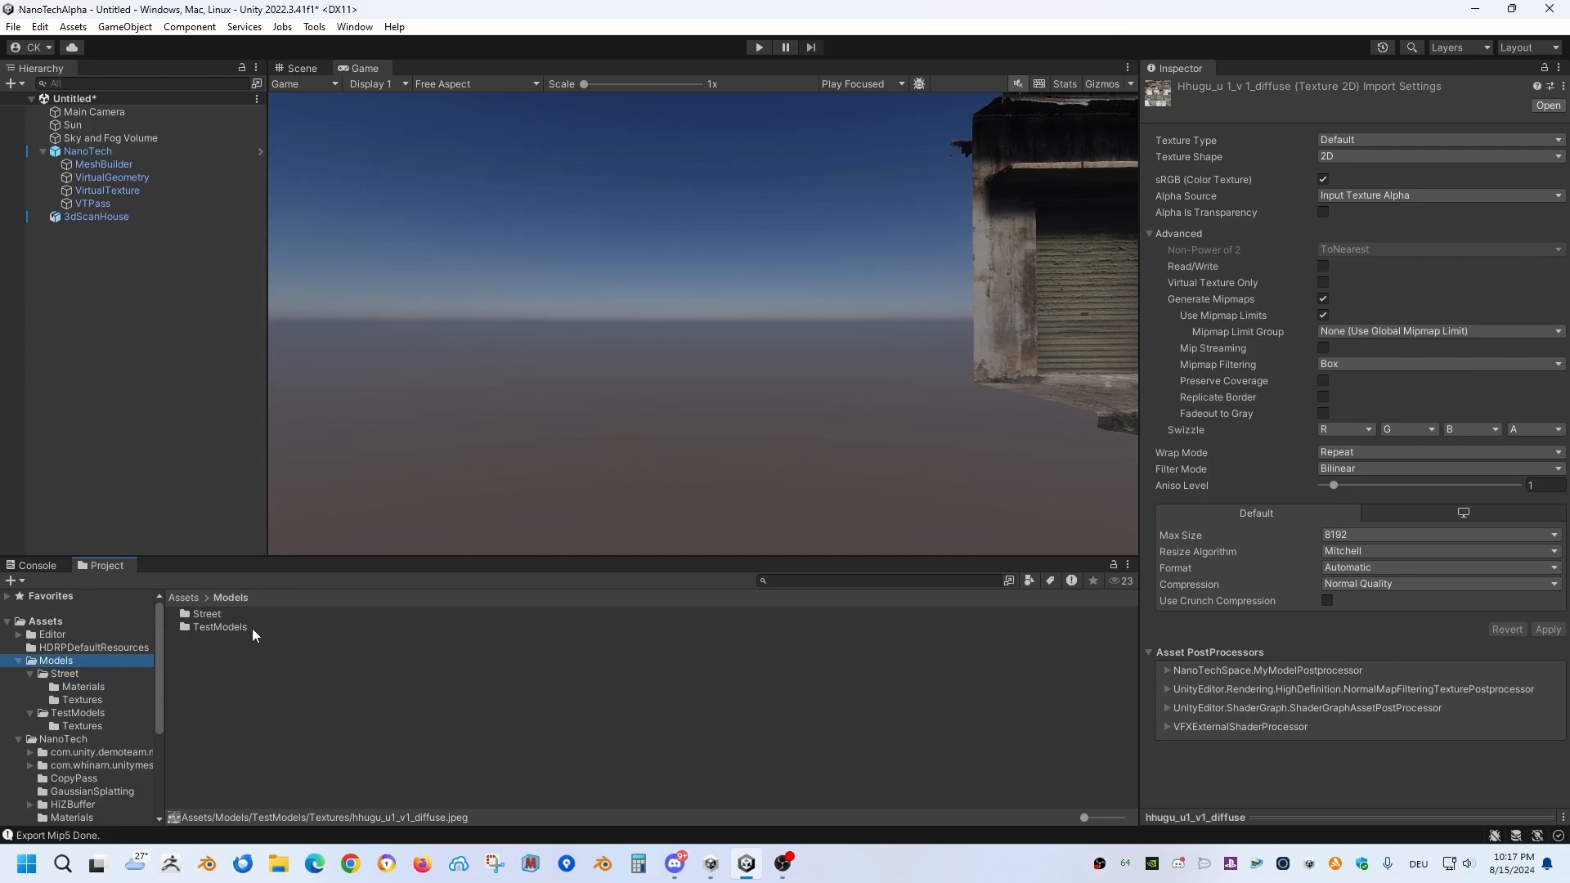
{"action": "left_click", "coordinate": [215, 615]}
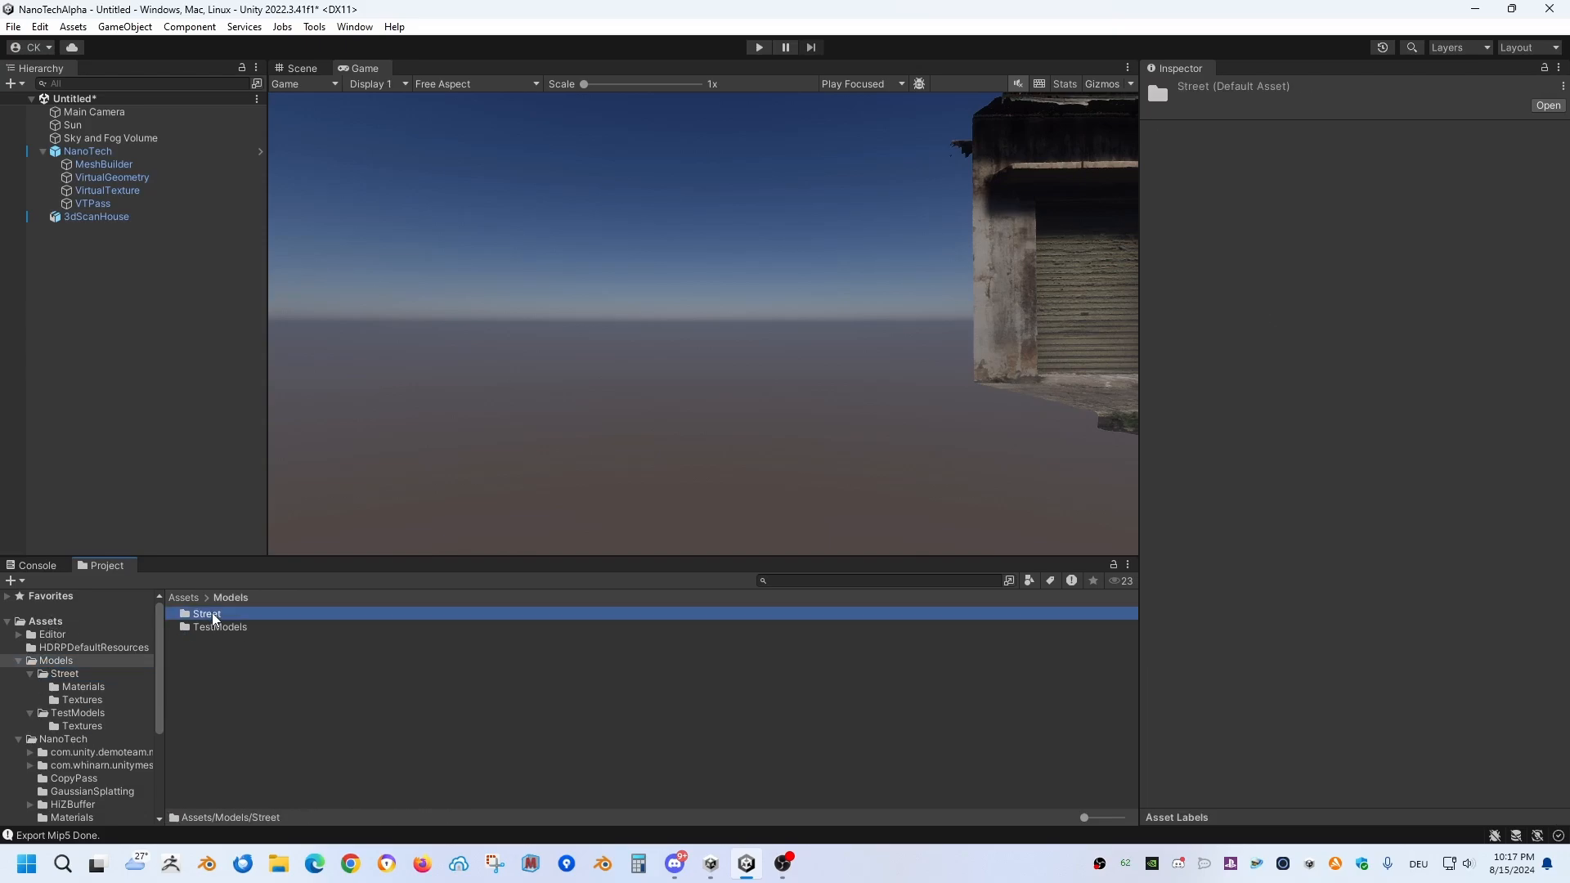
{"action": "scroll", "coordinate": [76, 720], "scroll_direction": "down", "scroll_amount": 3}
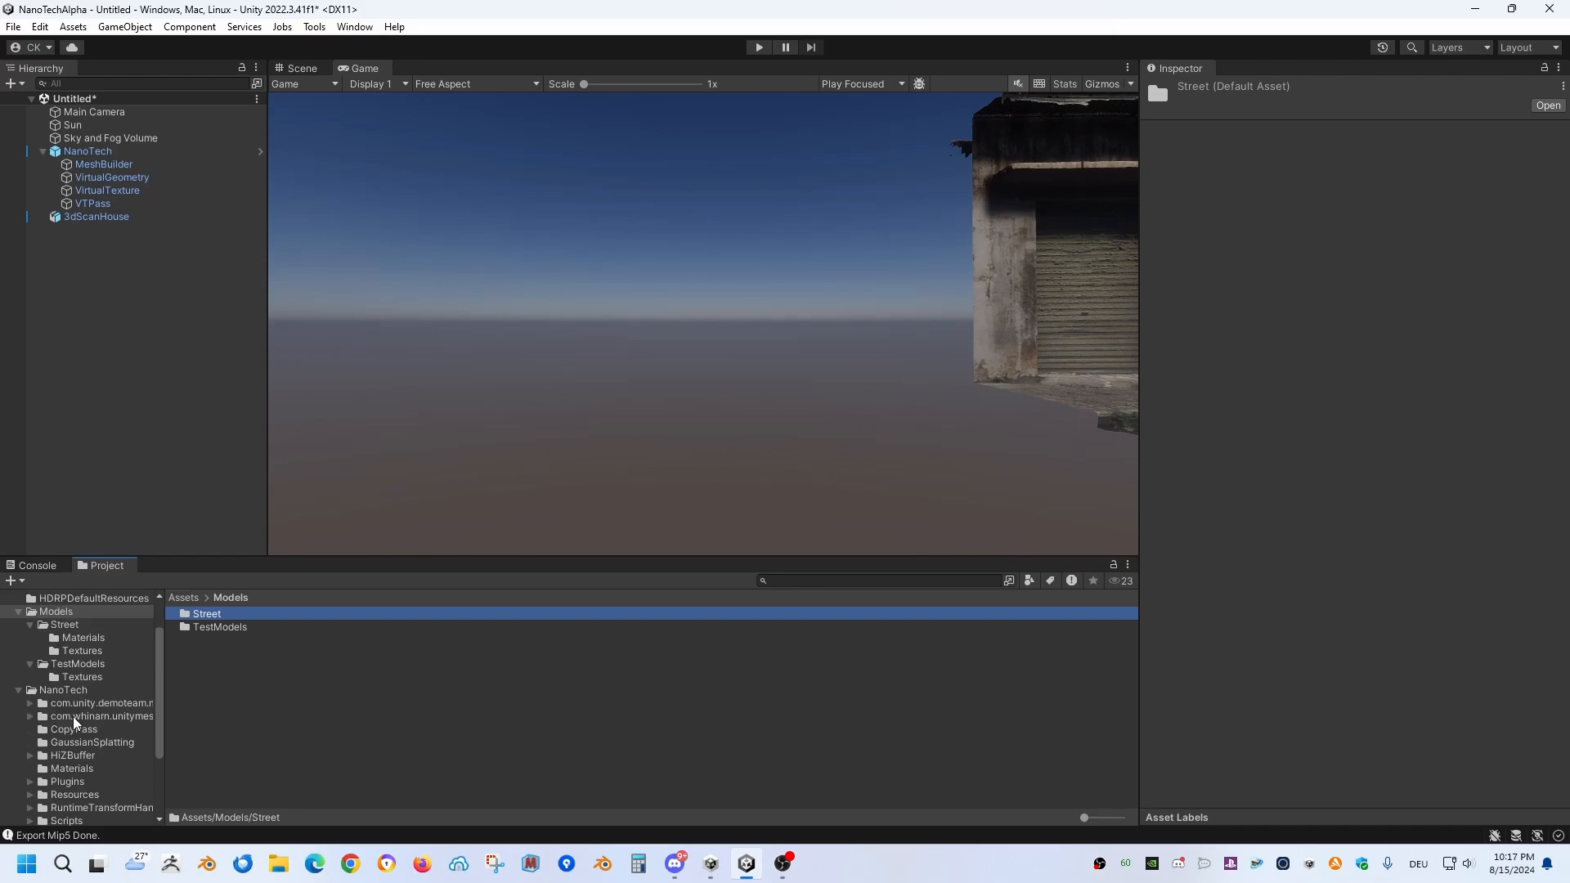
{"action": "left_click", "coordinate": [18, 692]}
{"action": "left_click", "coordinate": [56, 765]}
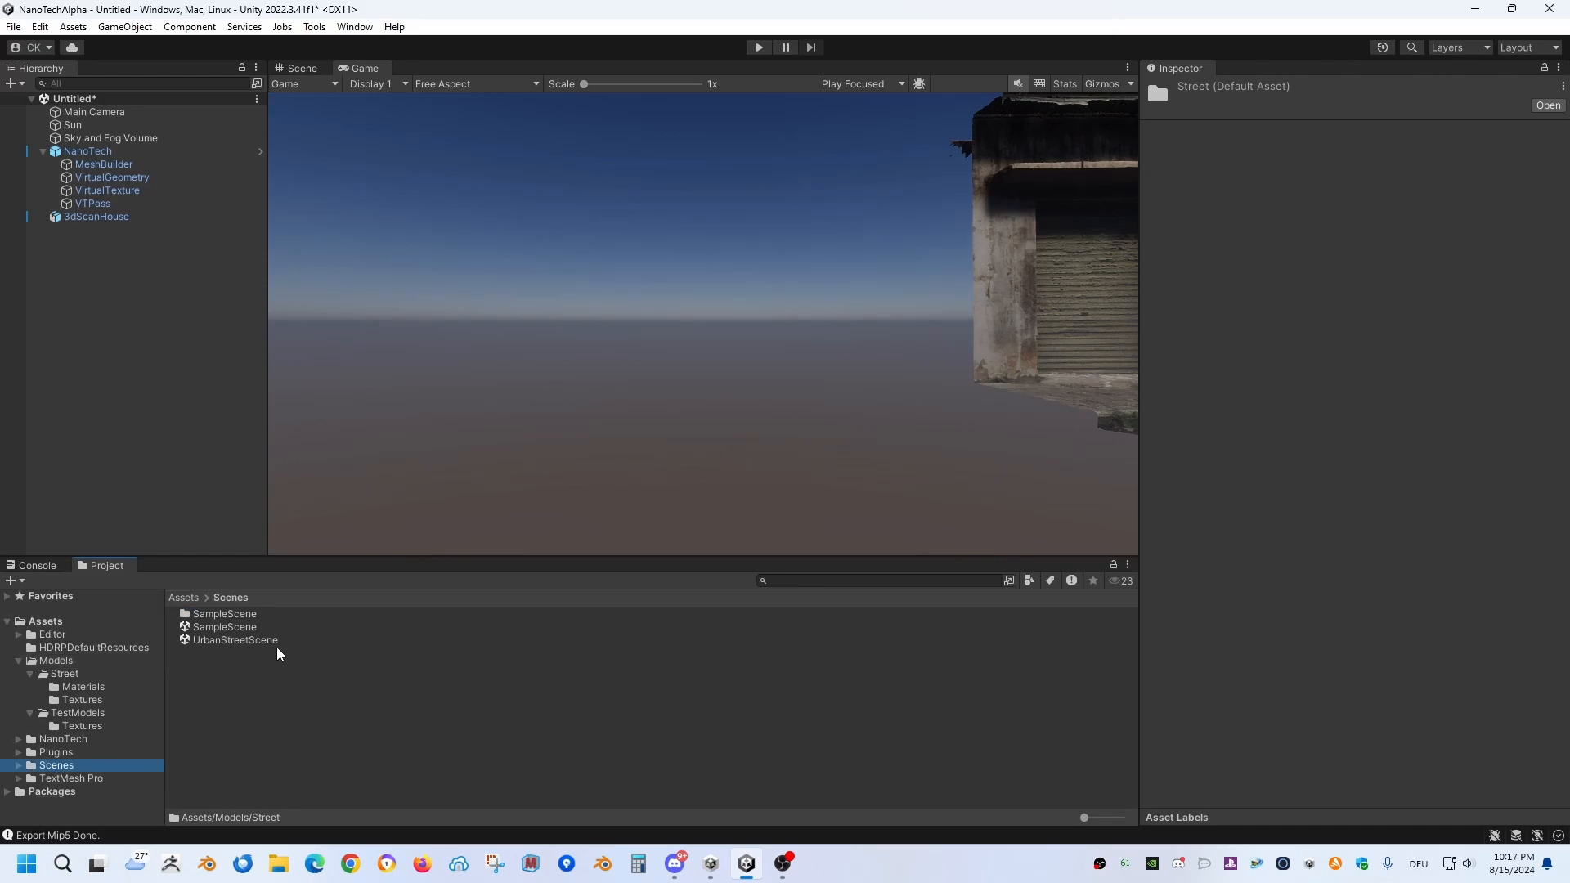
{"action": "left_click", "coordinate": [236, 641]}
{"action": "double_click", "coordinate": [249, 643]}
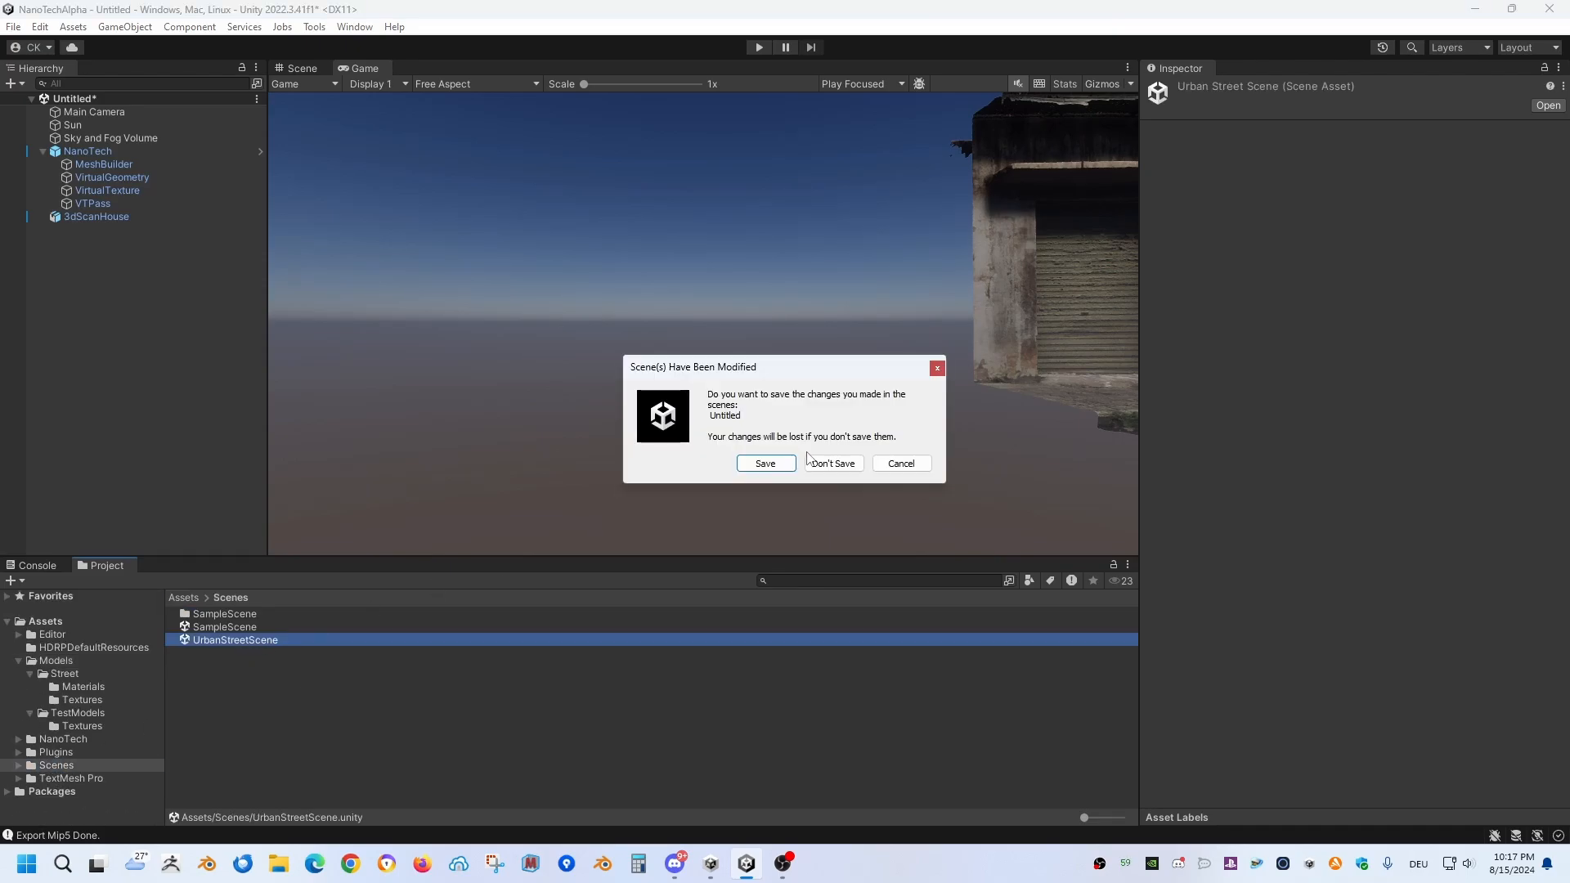
{"action": "left_click", "coordinate": [827, 463]}
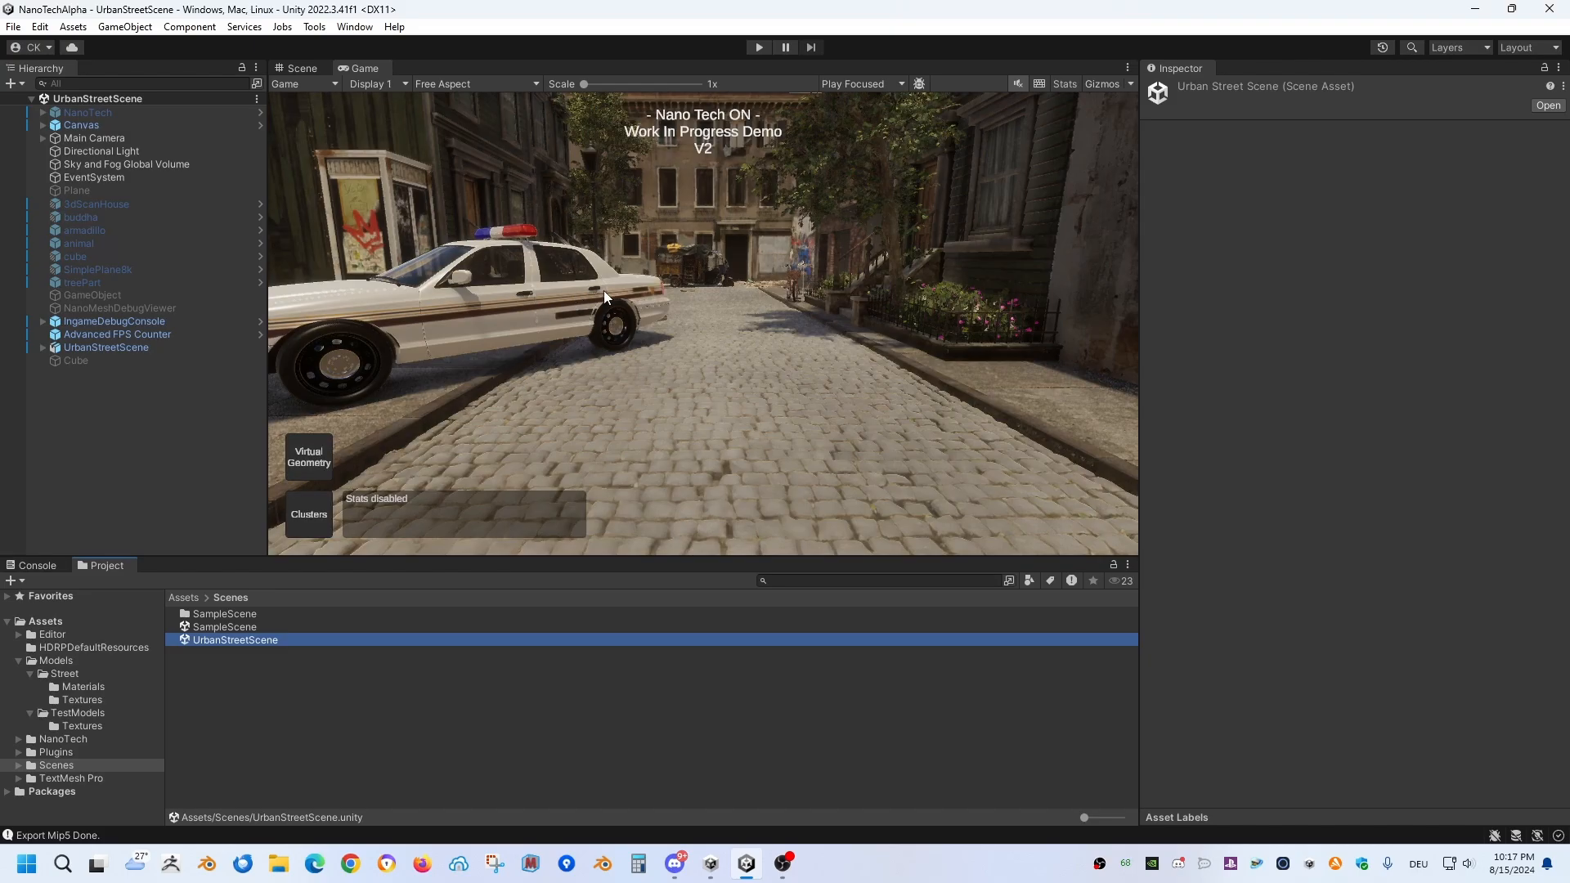
Step: Run the street scene in Play mode and fly the camera past the police car to the pink bicycle and flower bed
{"action": "left_click", "coordinate": [757, 49]}
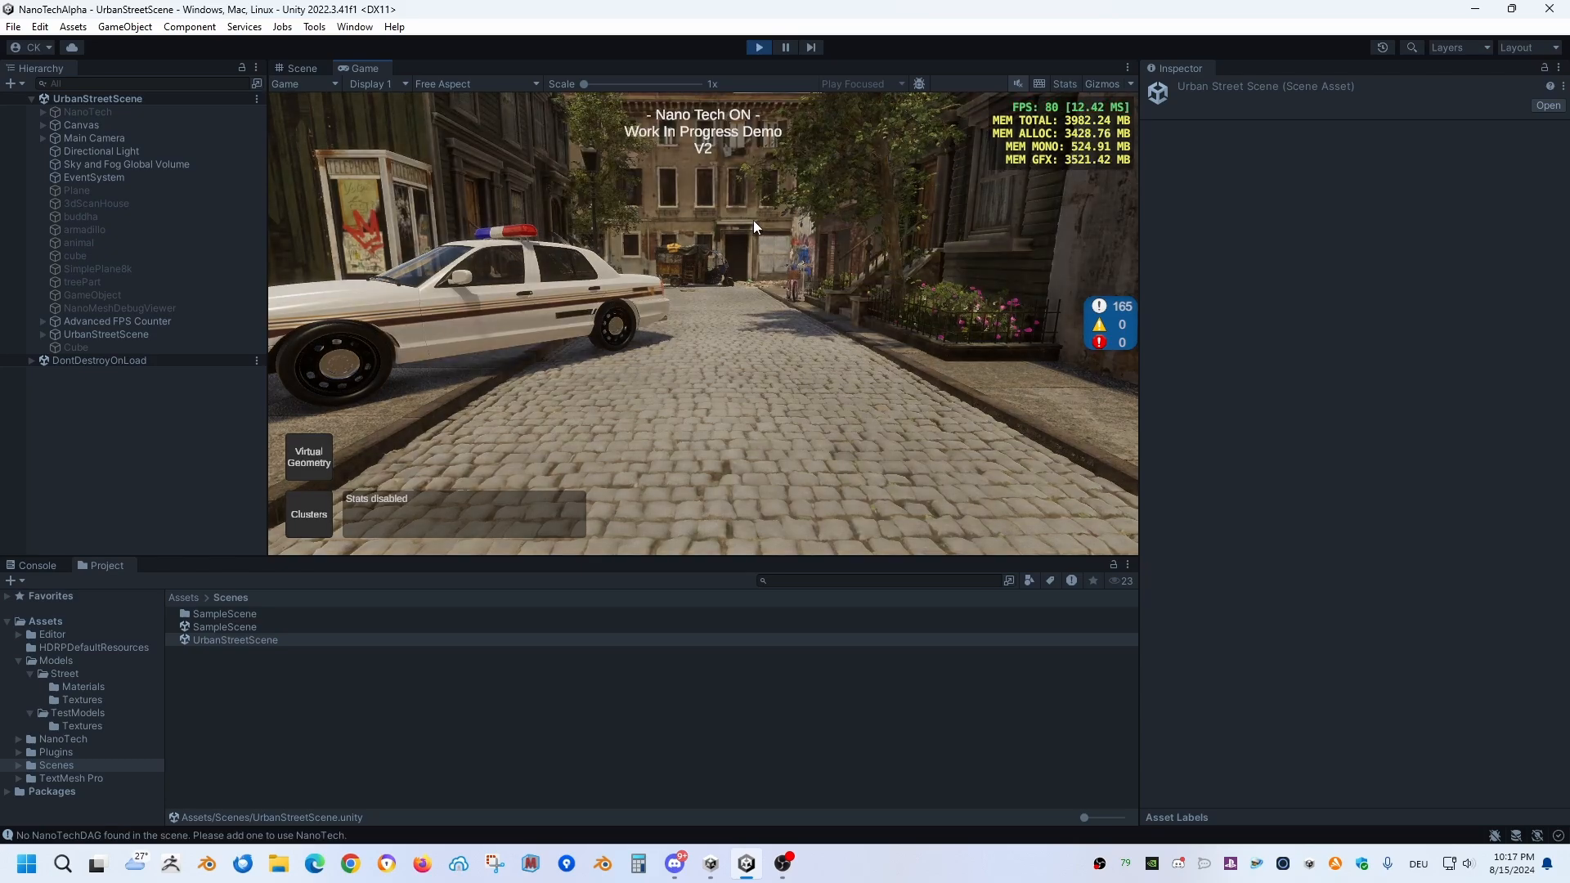
{"action": "key", "text": "s"}
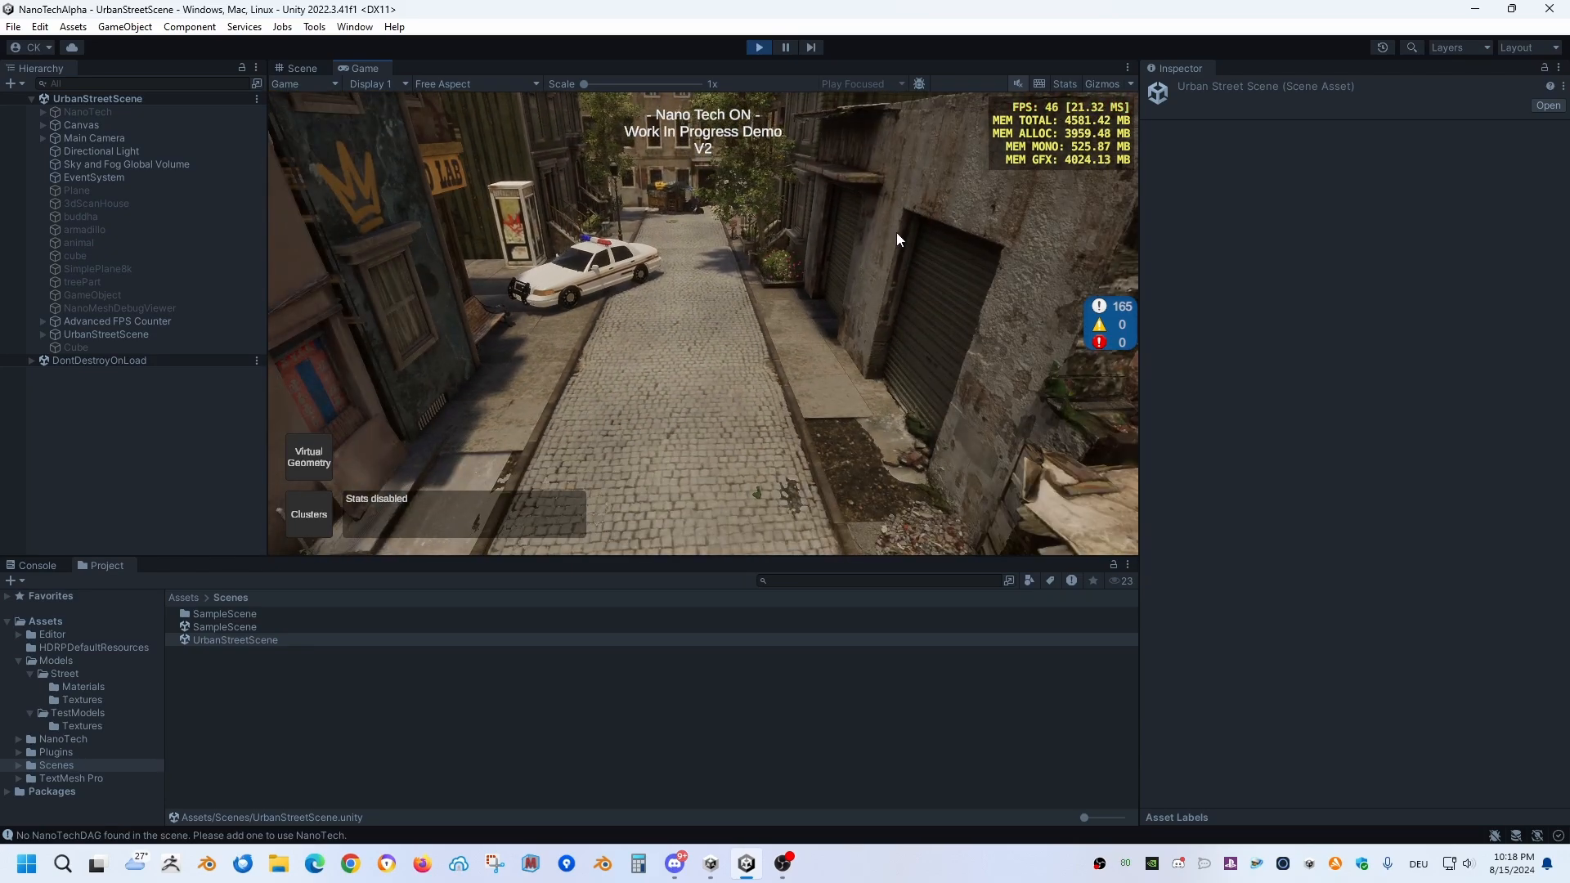
{"action": "right_click_drag", "start_coordinate": [896, 232], "coordinate": [980, 178]}
{"action": "key", "text": "s"}
{"action": "key", "text": "w"}
{"action": "key", "text": "w"}
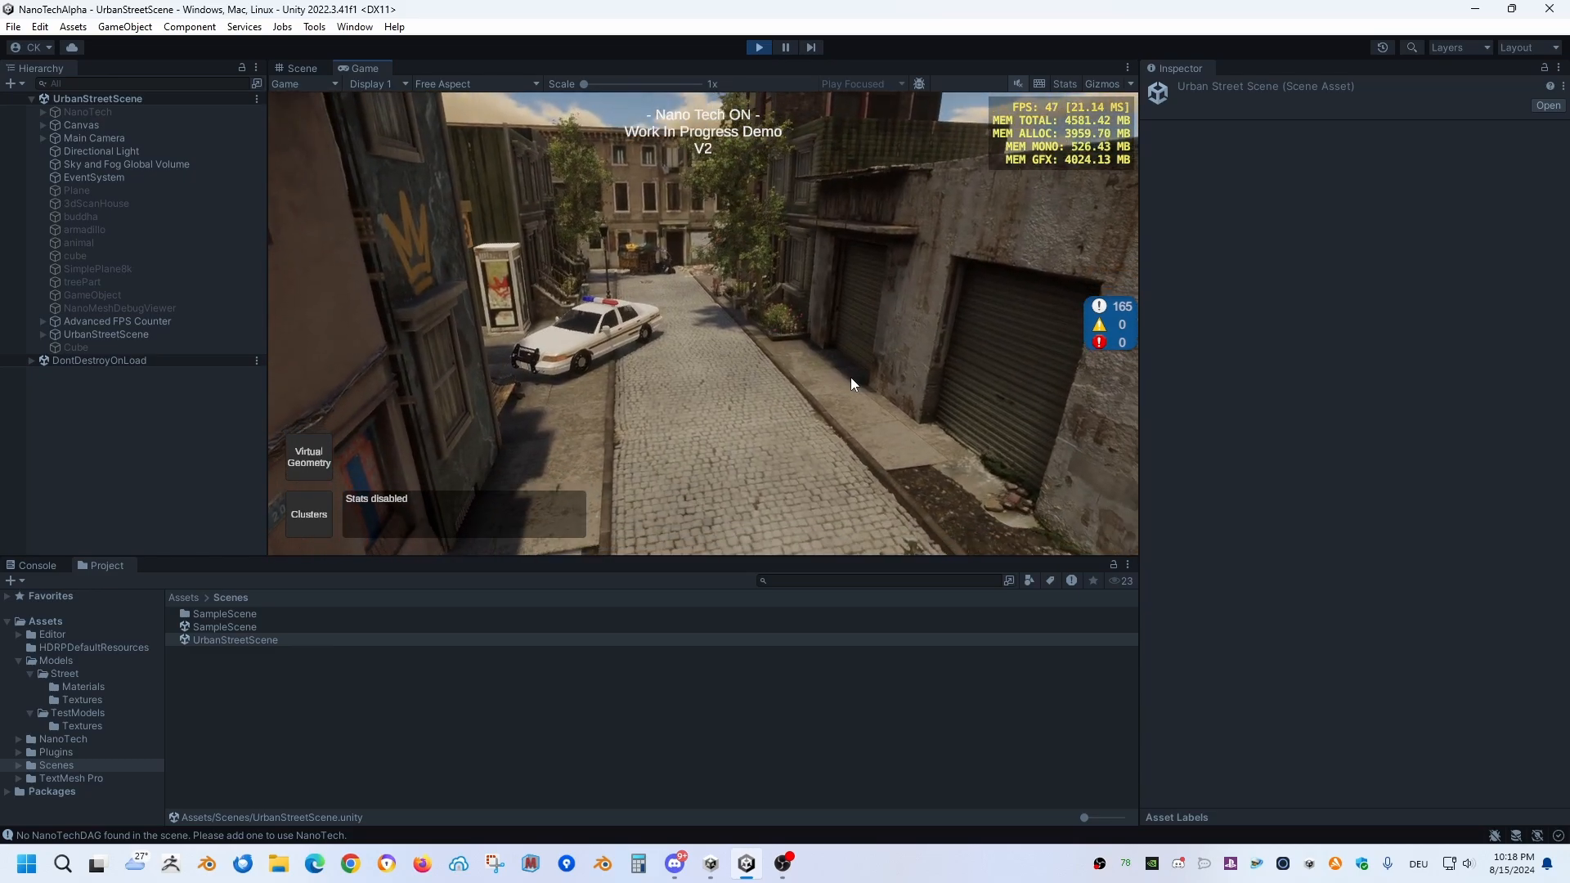
{"action": "key", "text": "w"}
{"action": "right_click_drag", "start_coordinate": [850, 376], "coordinate": [1569, 360]}
{"action": "key", "text": "w"}
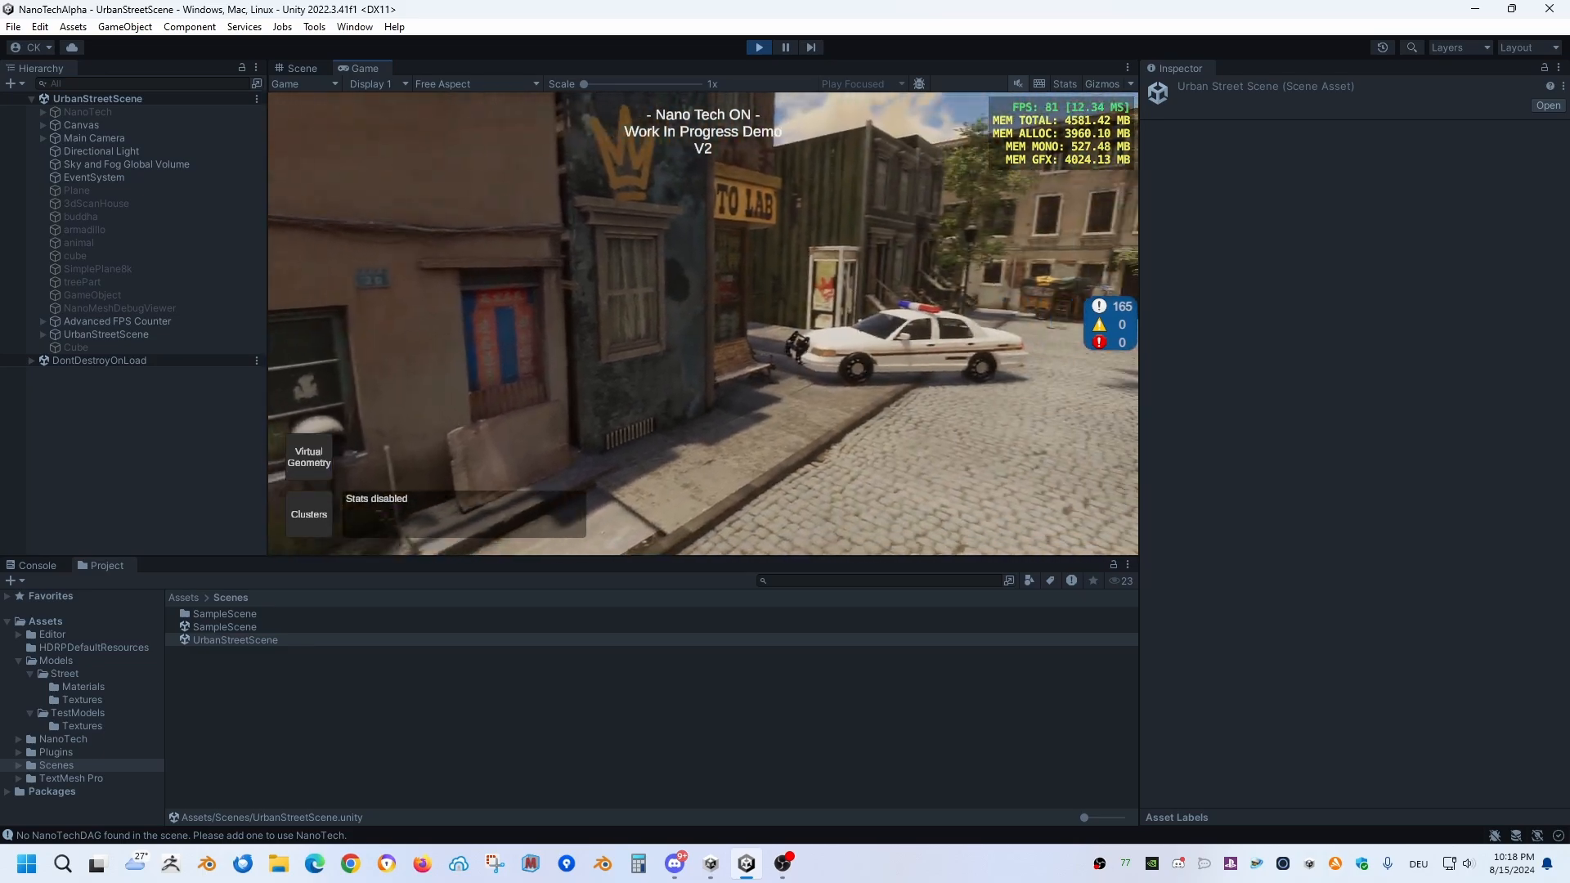
{"action": "key", "text": "w"}
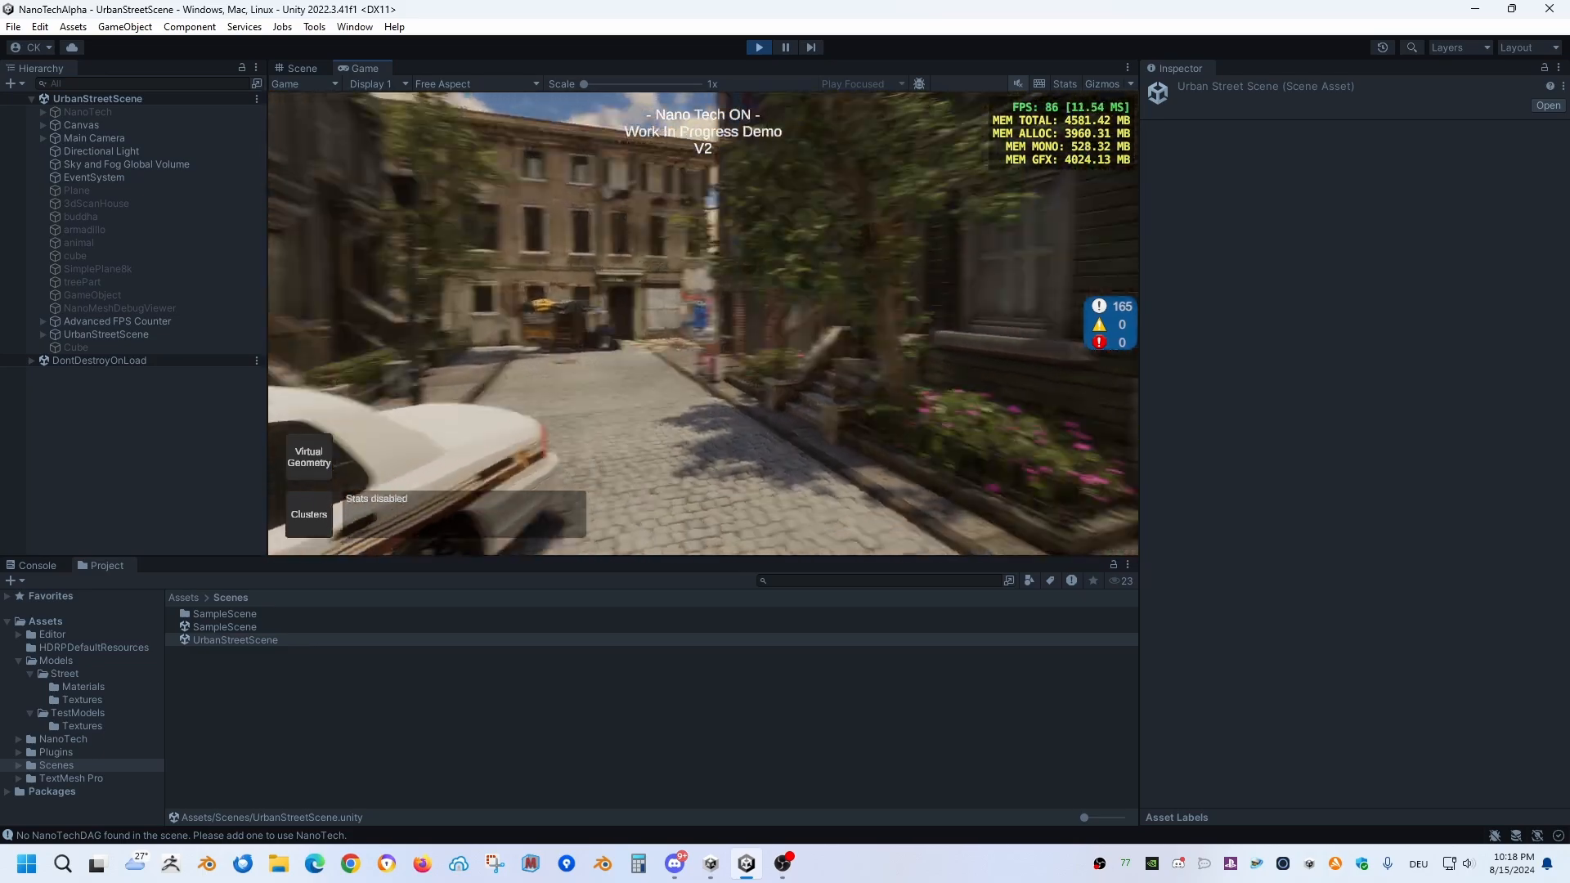
{"action": "key", "text": "w"}
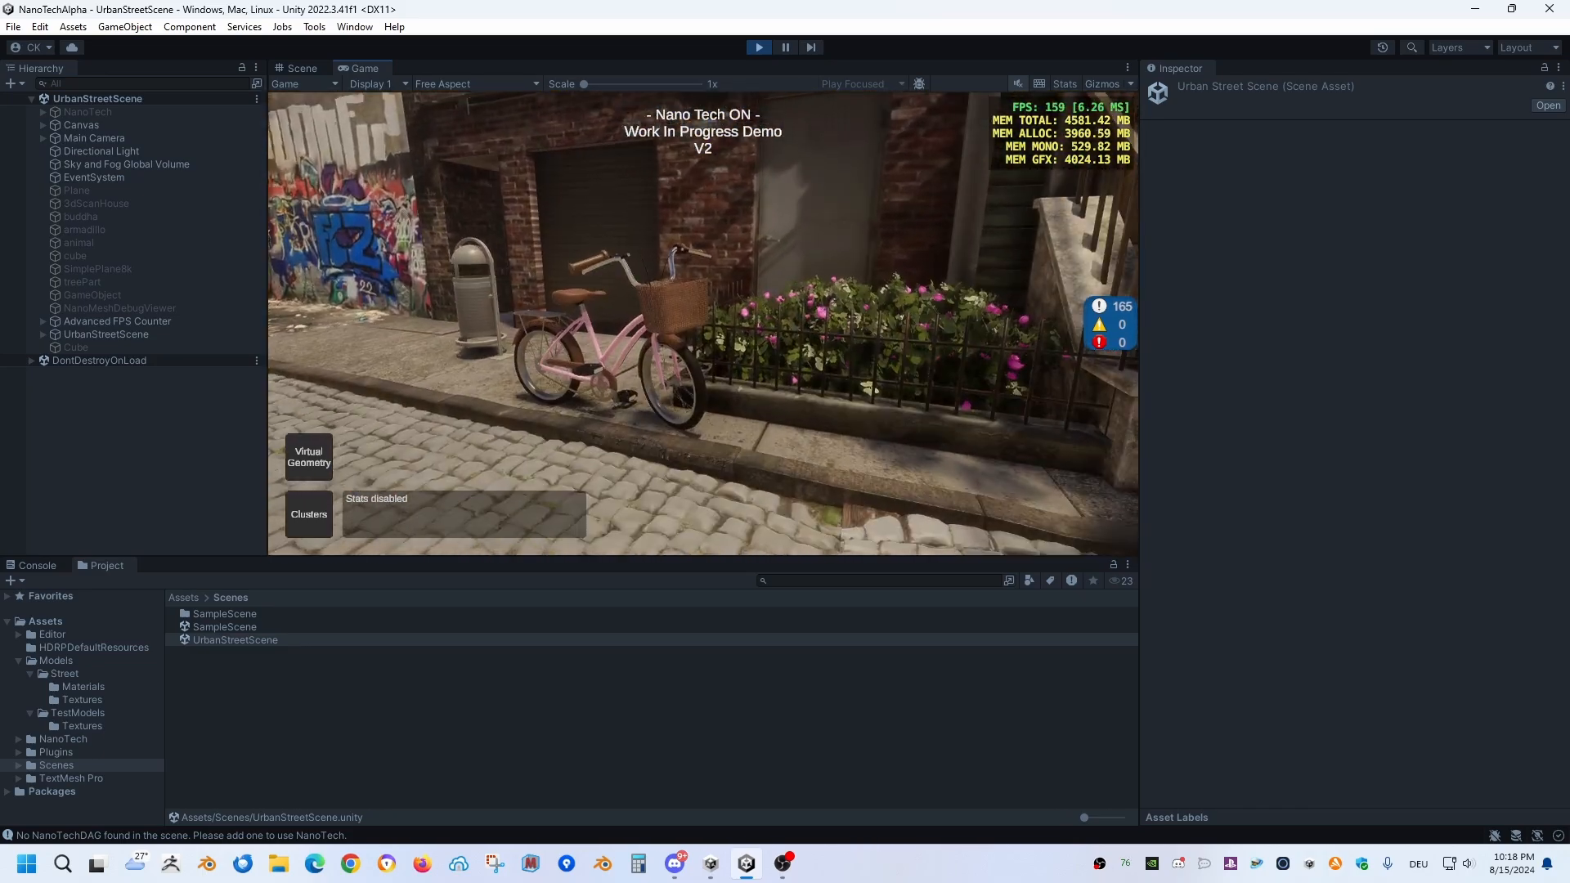
{"action": "key", "text": "w"}
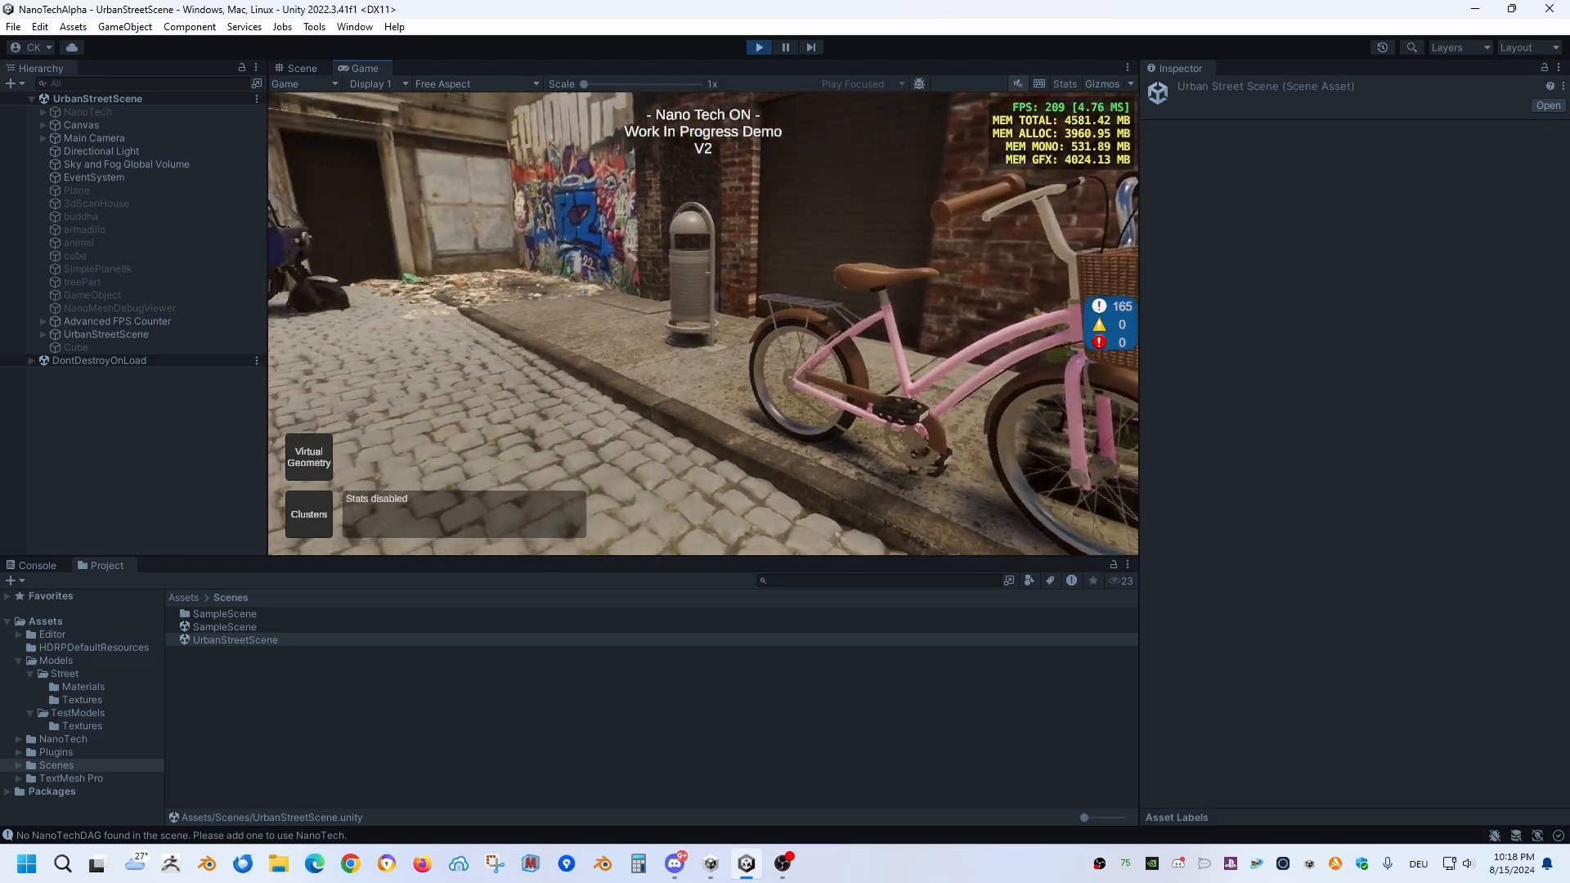
{"action": "key", "text": "w"}
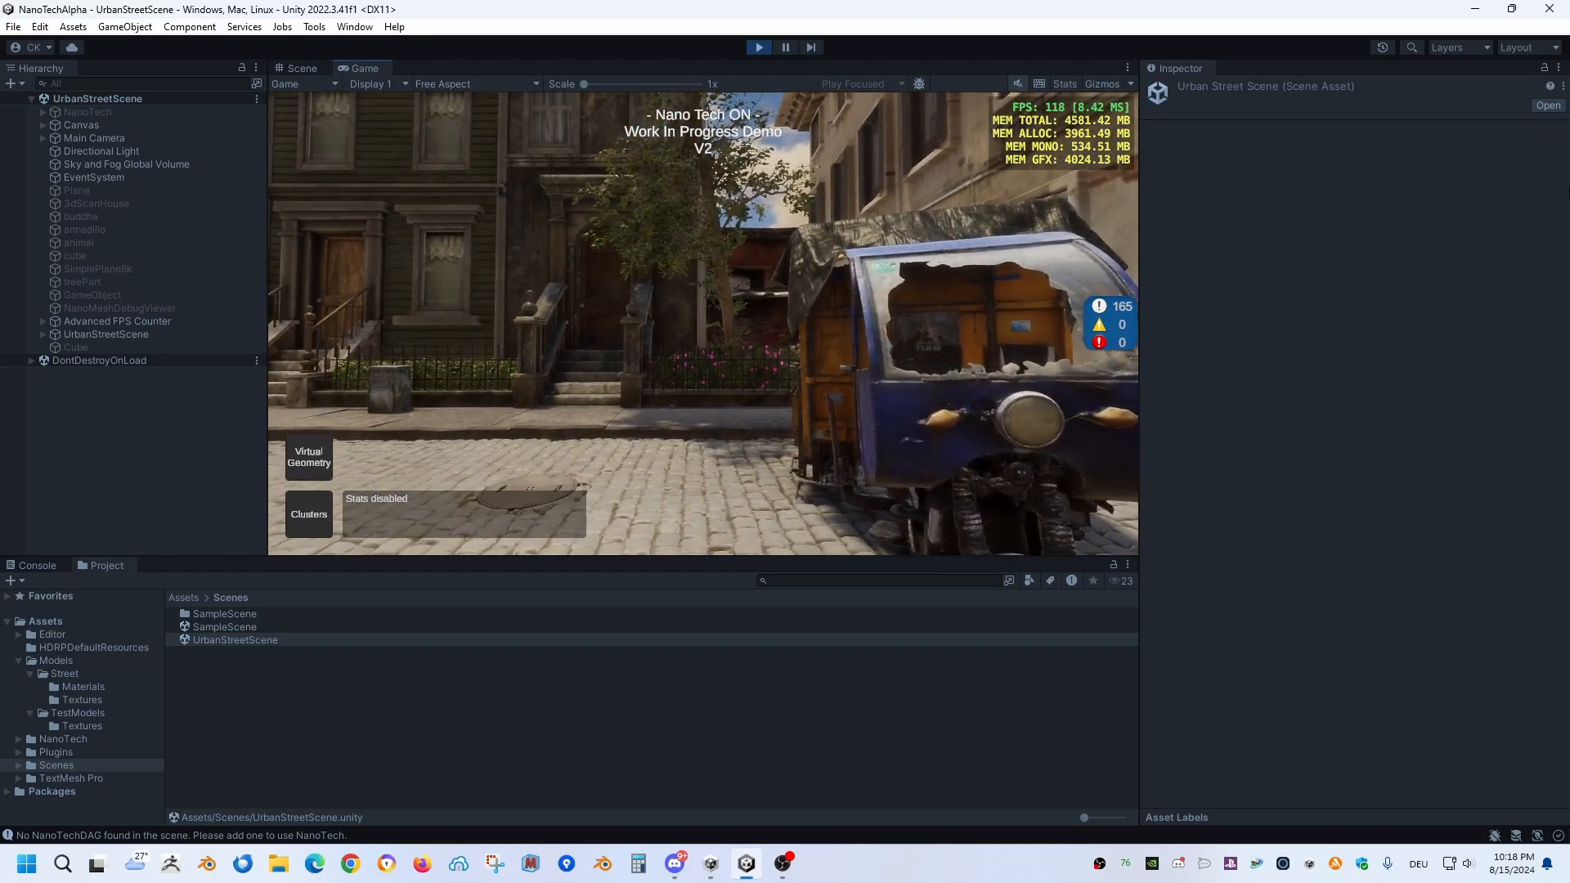
Step: Fly past the broken-down vehicle and back along the street to the police car, and stop Play mode
{"action": "key", "text": "w"}
{"action": "right_click_drag", "start_coordinate": [1569, 192], "coordinate": [1569, 254]}
{"action": "key", "text": "w"}
{"action": "key", "text": "w"}
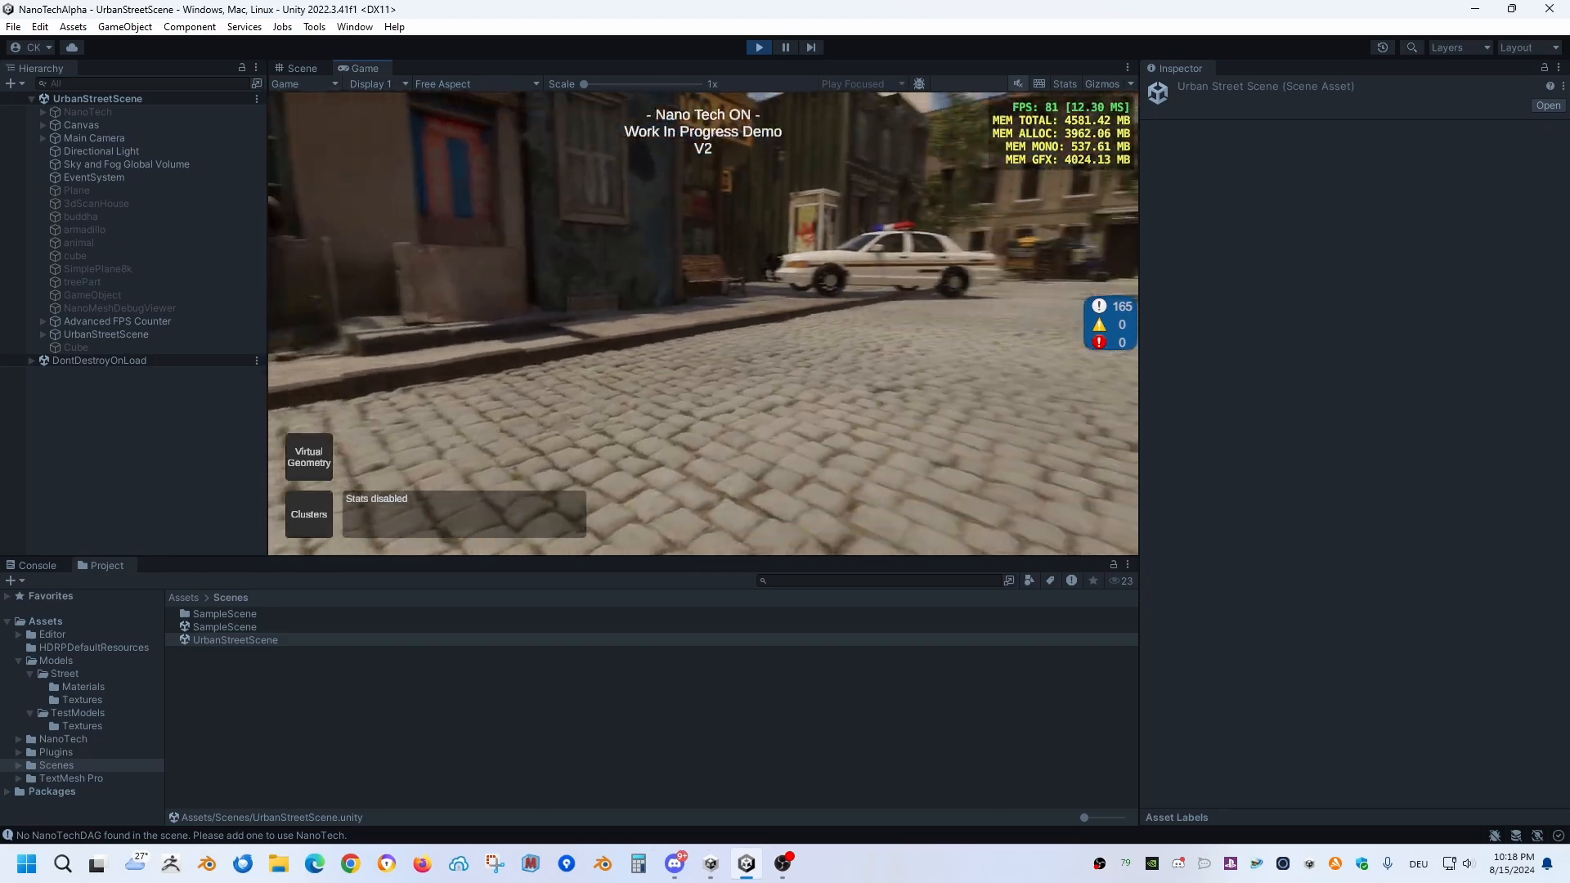
{"action": "right_click_drag", "start_coordinate": [703, 324], "coordinate": [965, 324]}
{"action": "key", "text": "w"}
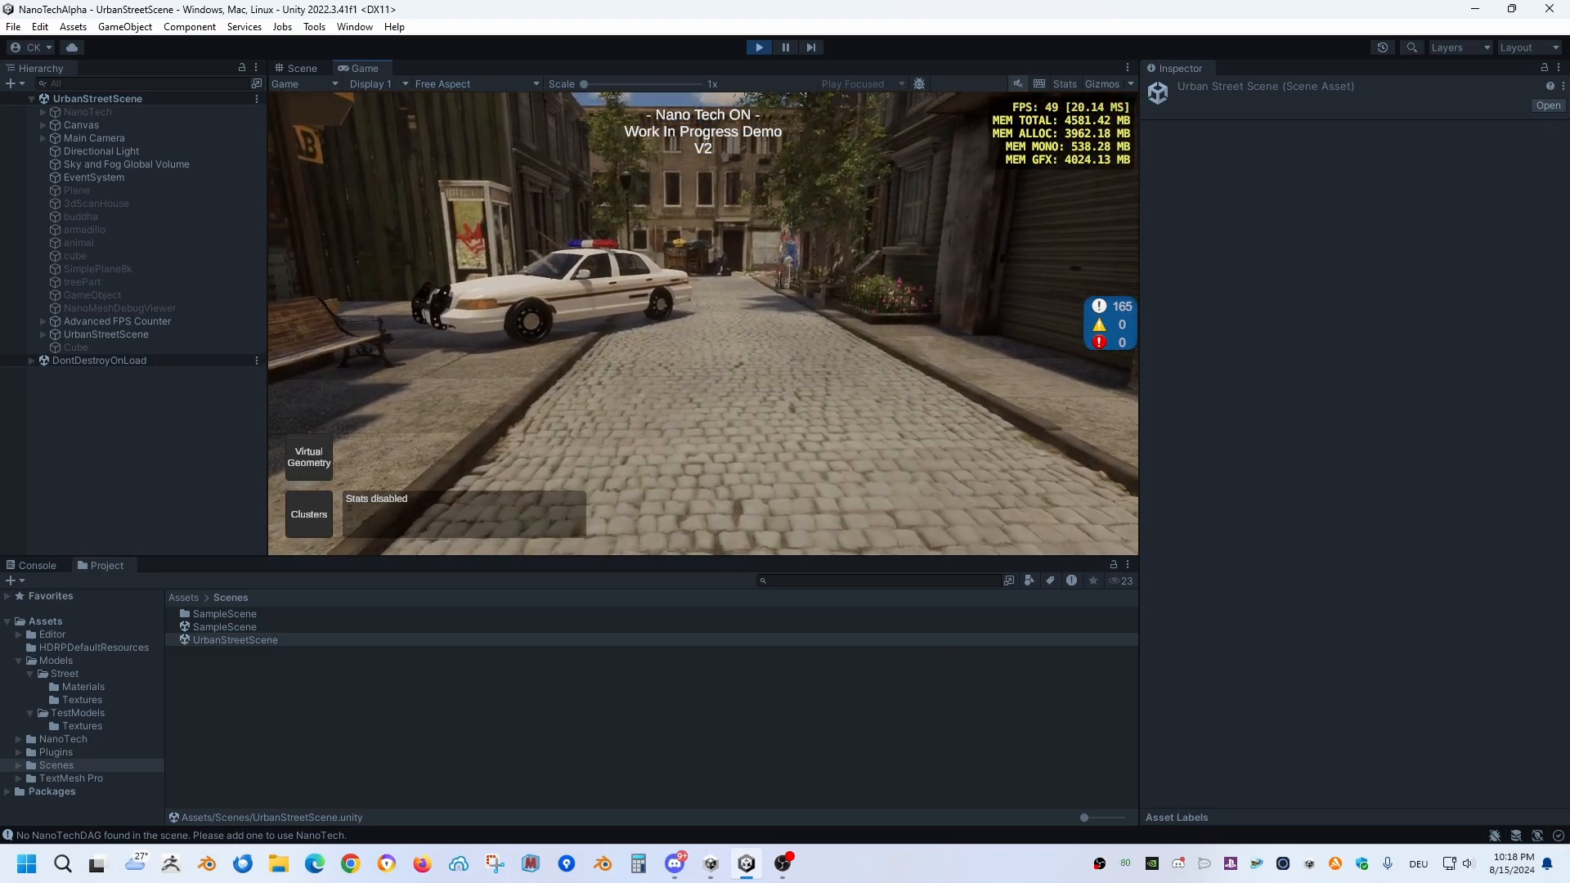
{"action": "key", "text": "w"}
{"action": "right_click_drag", "start_coordinate": [703, 323], "coordinate": [663, 265]}
{"action": "key", "text": "s"}
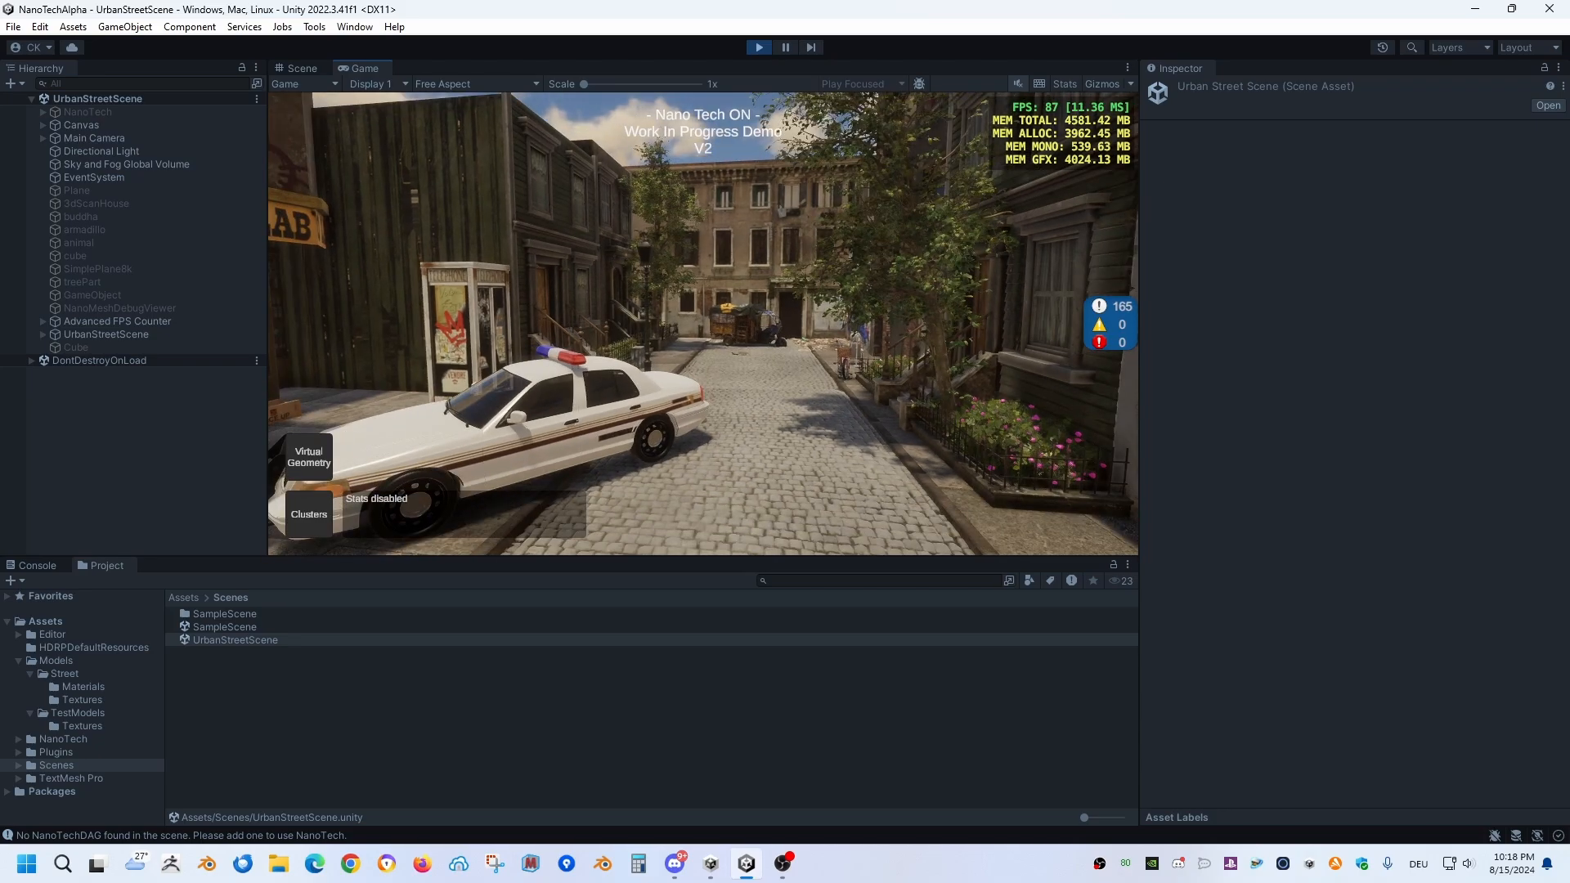
{"action": "left_click", "coordinate": [748, 47]}
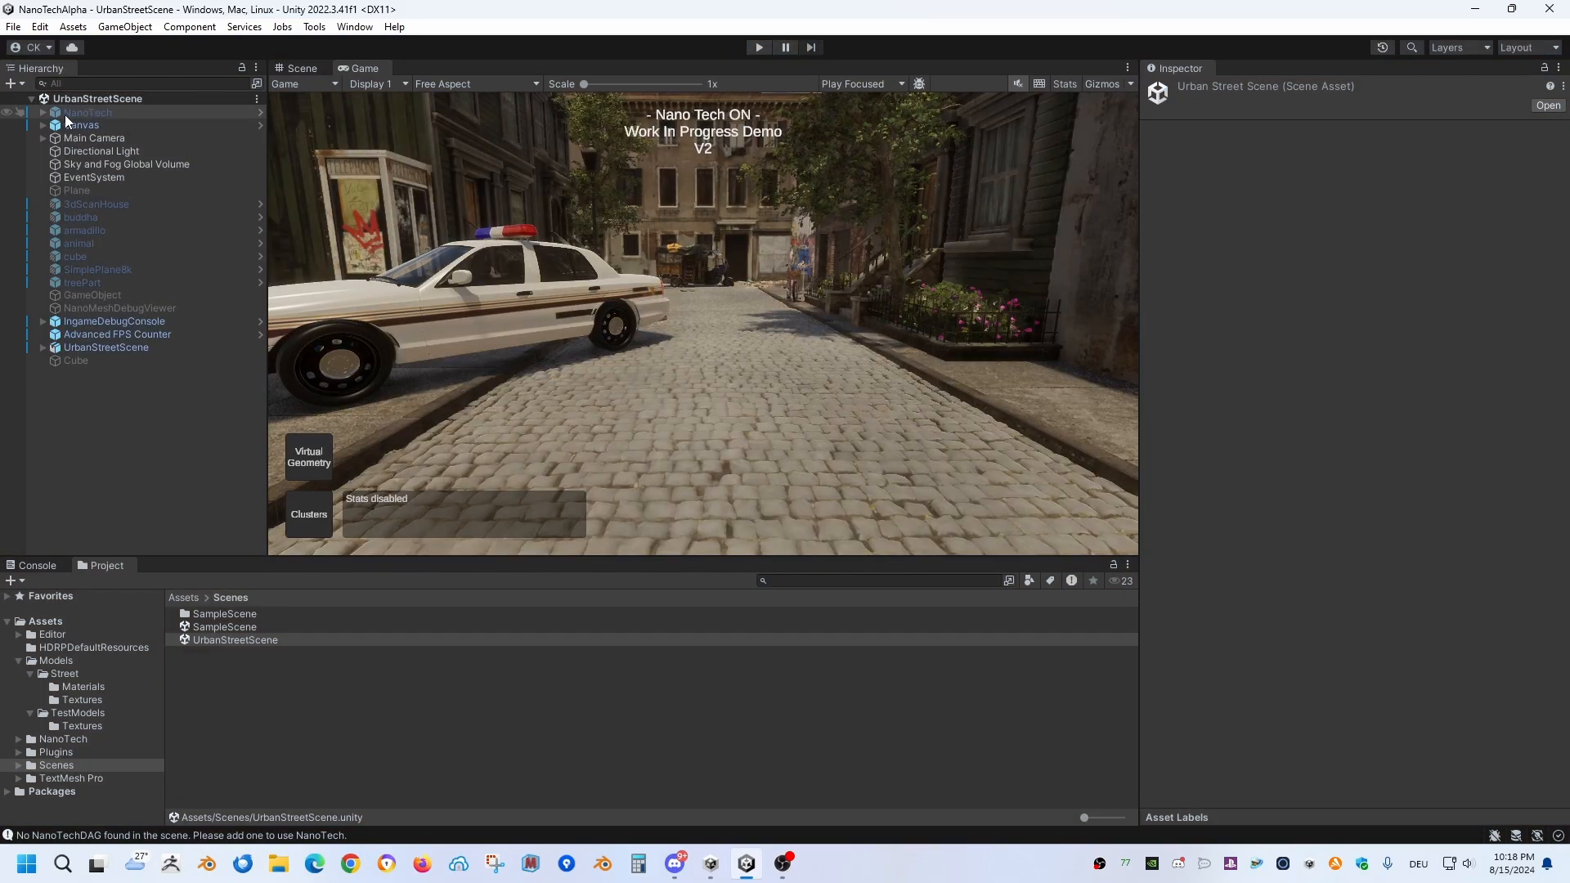
Step: Activate the NanoTech object and expand UrbanStreetScene to look through its child objects
{"action": "left_click", "coordinate": [74, 113]}
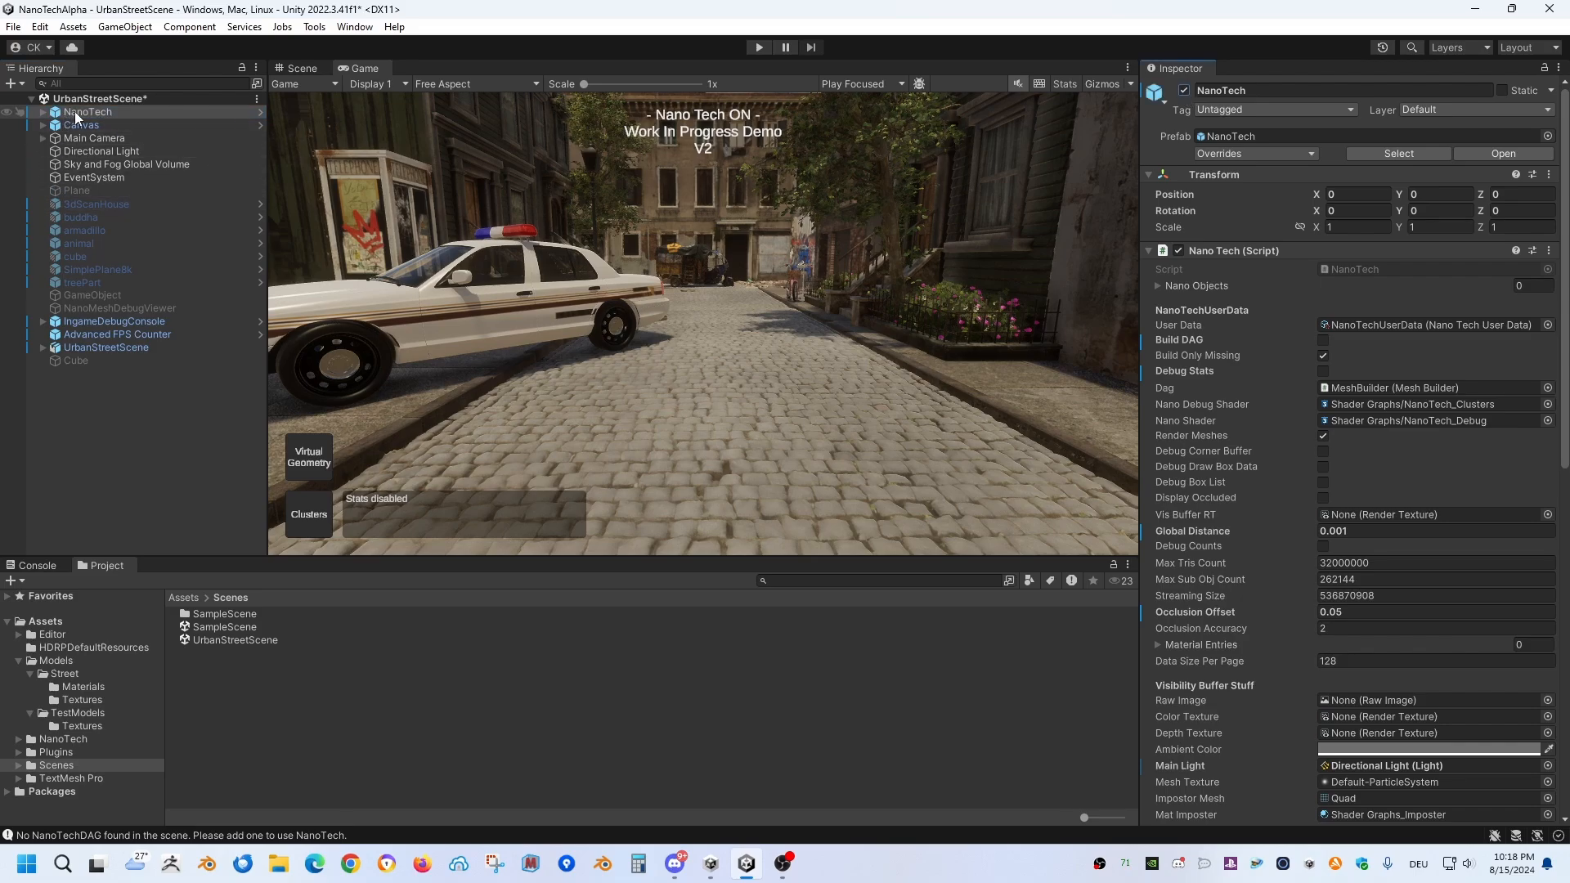
{"action": "left_click", "coordinate": [42, 346]}
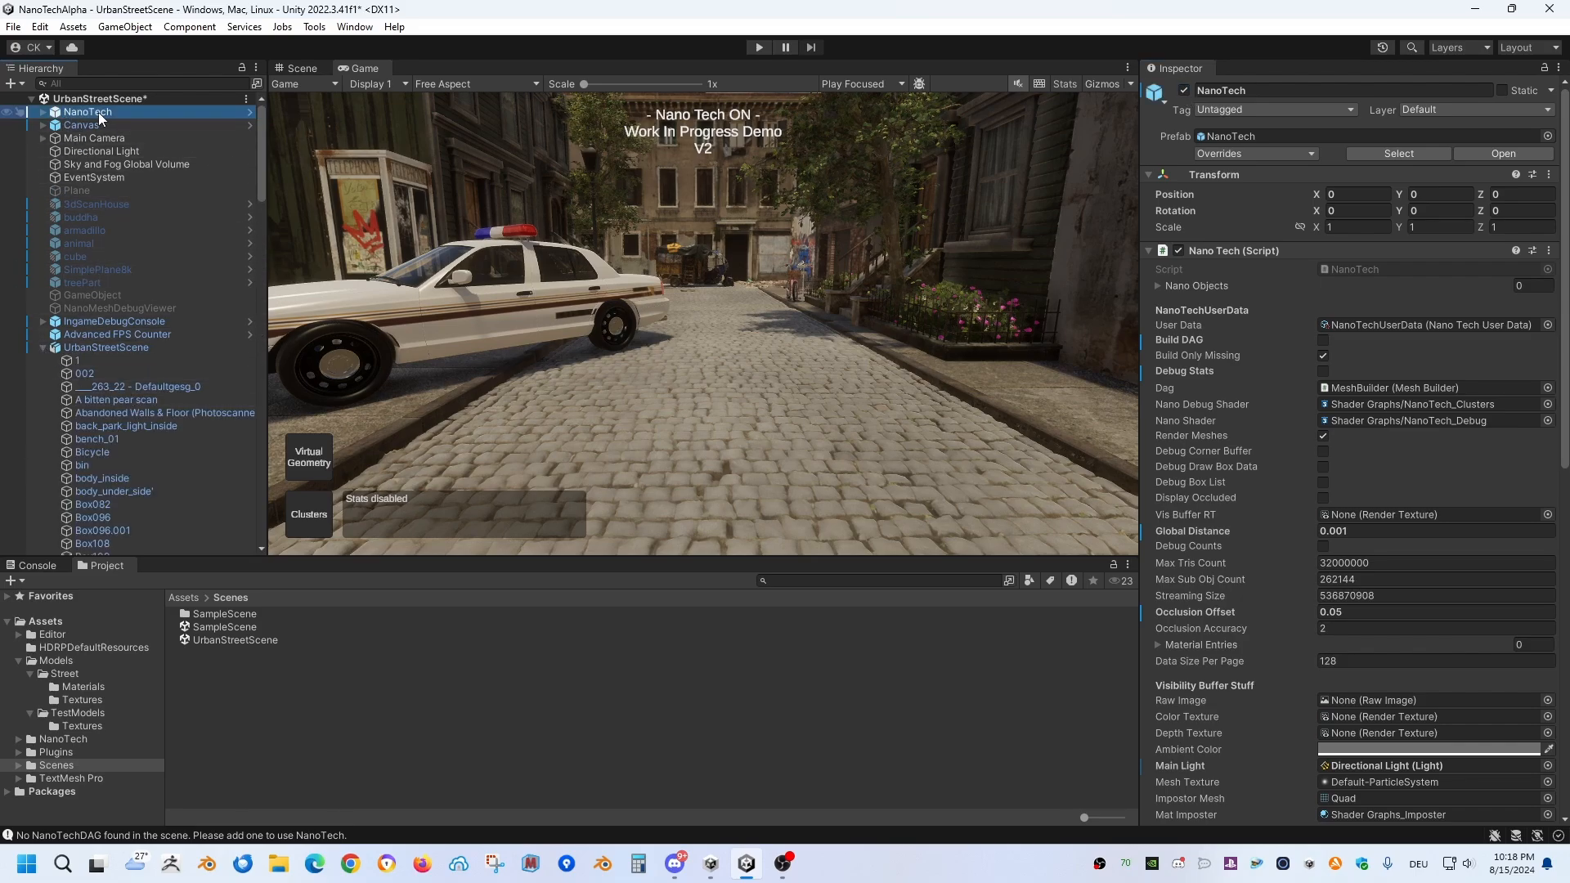
{"action": "left_click_drag", "start_coordinate": [258, 137], "coordinate": [288, 341]}
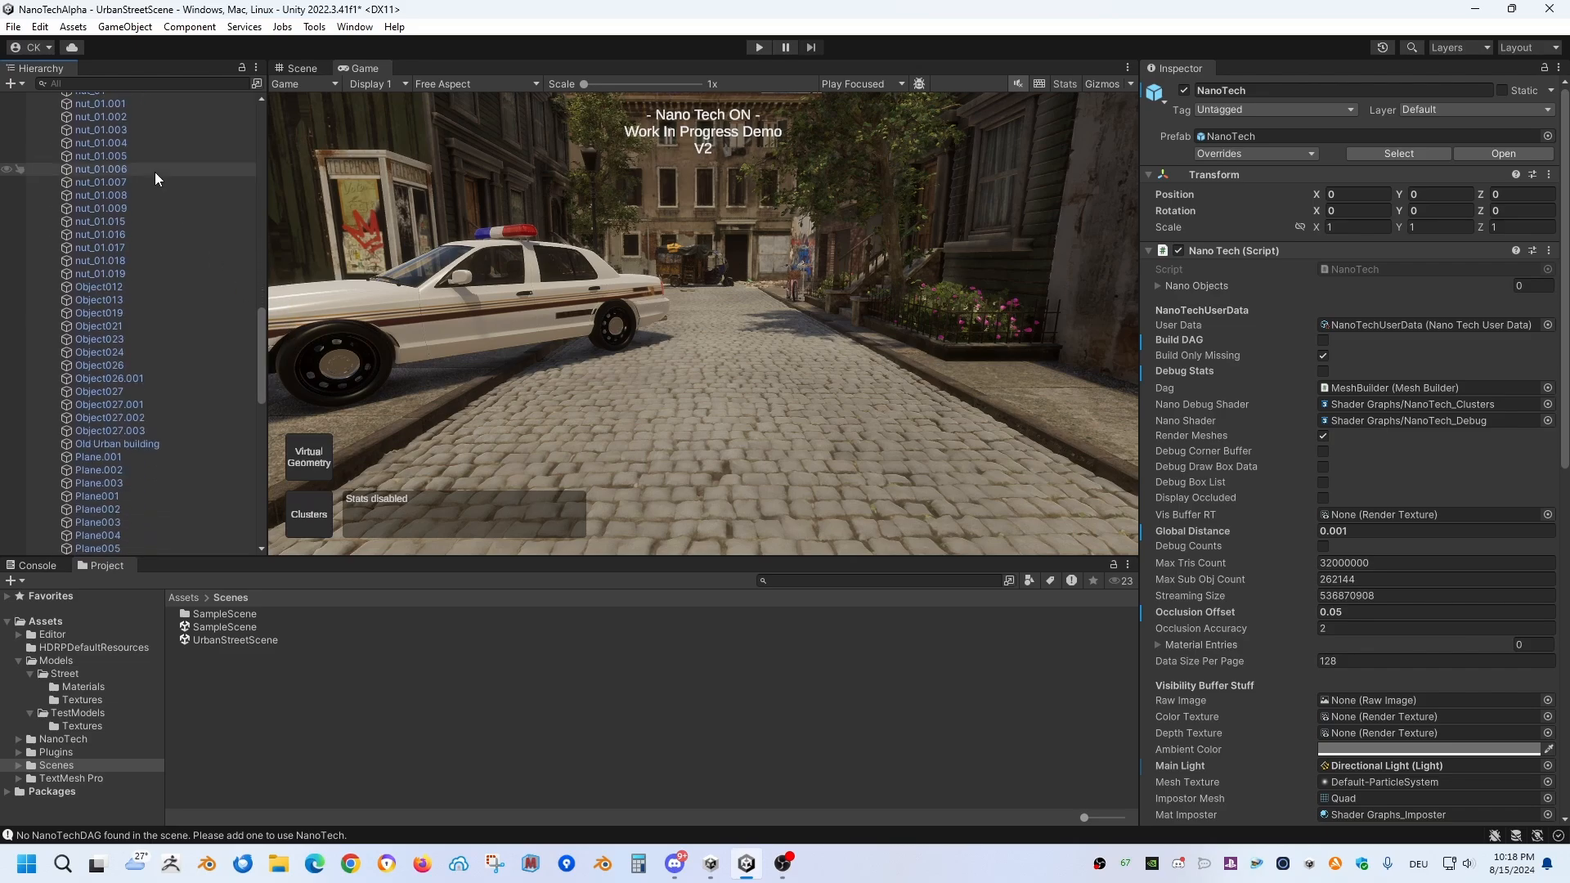
{"action": "scroll", "coordinate": [163, 381], "scroll_direction": "down", "scroll_amount": 7}
Step: Filter the hierarchy by NanoObject and inspect the Nano Object component of Abandoned Walls & Floor (Photoscanned)
{"action": "key", "text": "ctrl+f"}
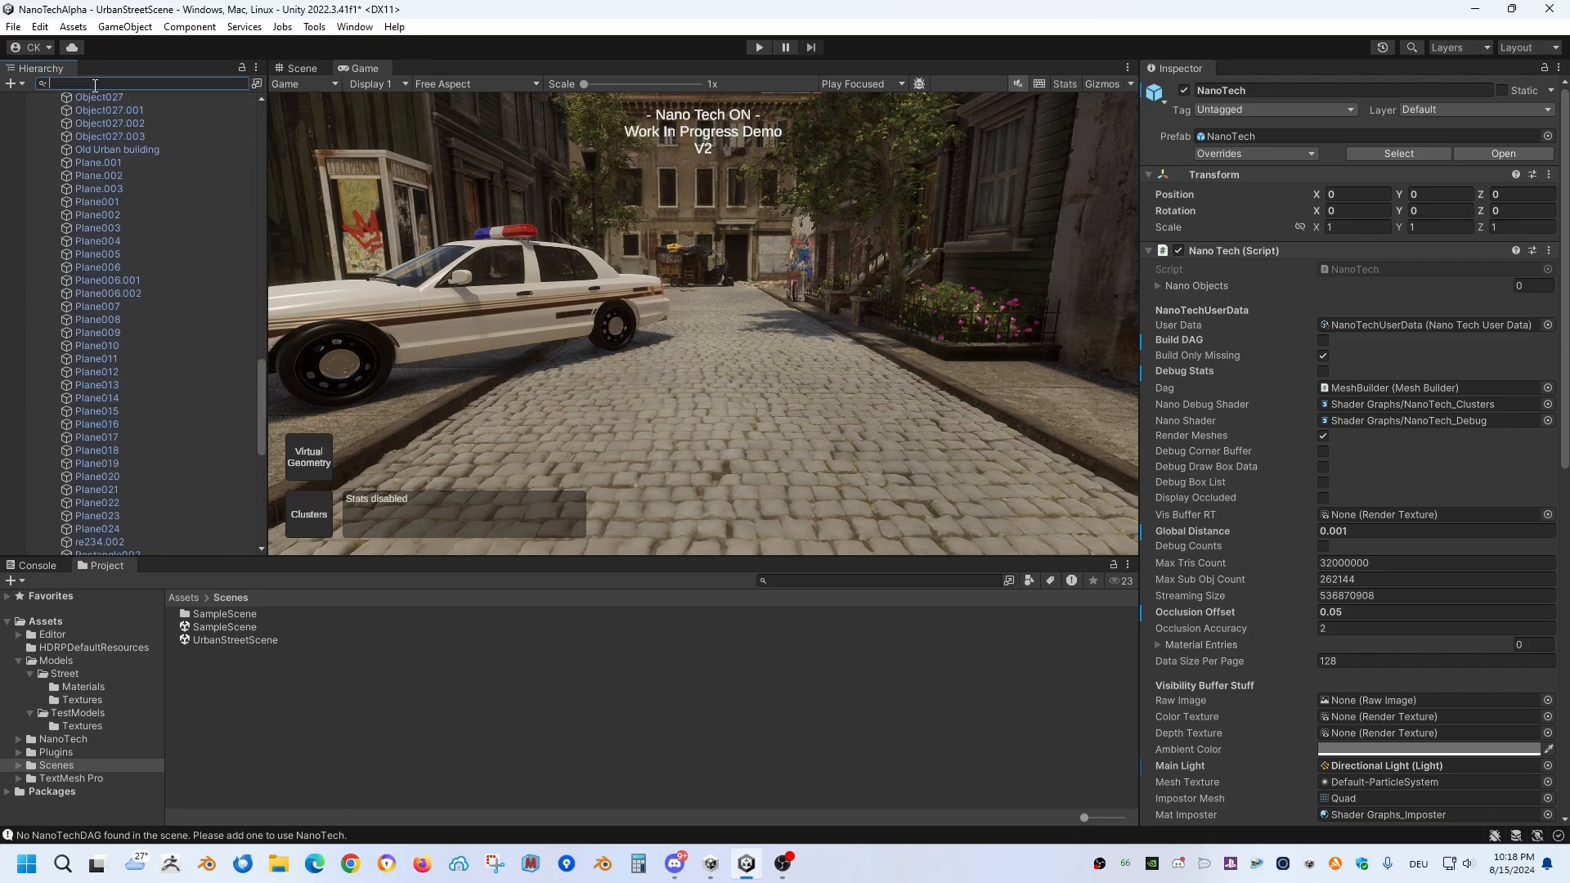
{"action": "type", "text": "Nano"}
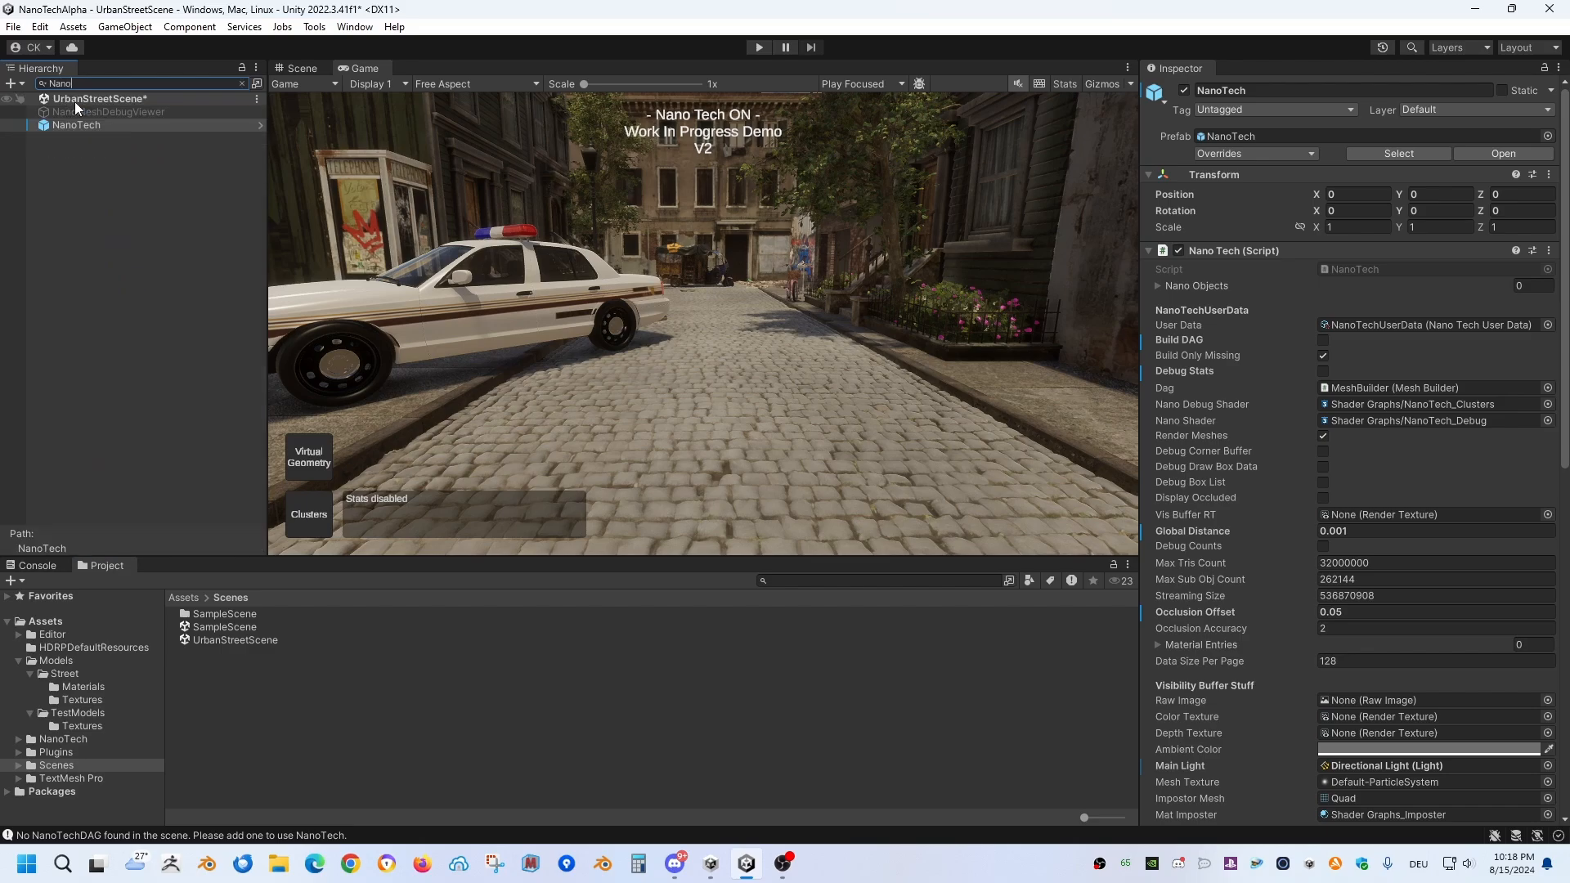
{"action": "type", "text": "Object"}
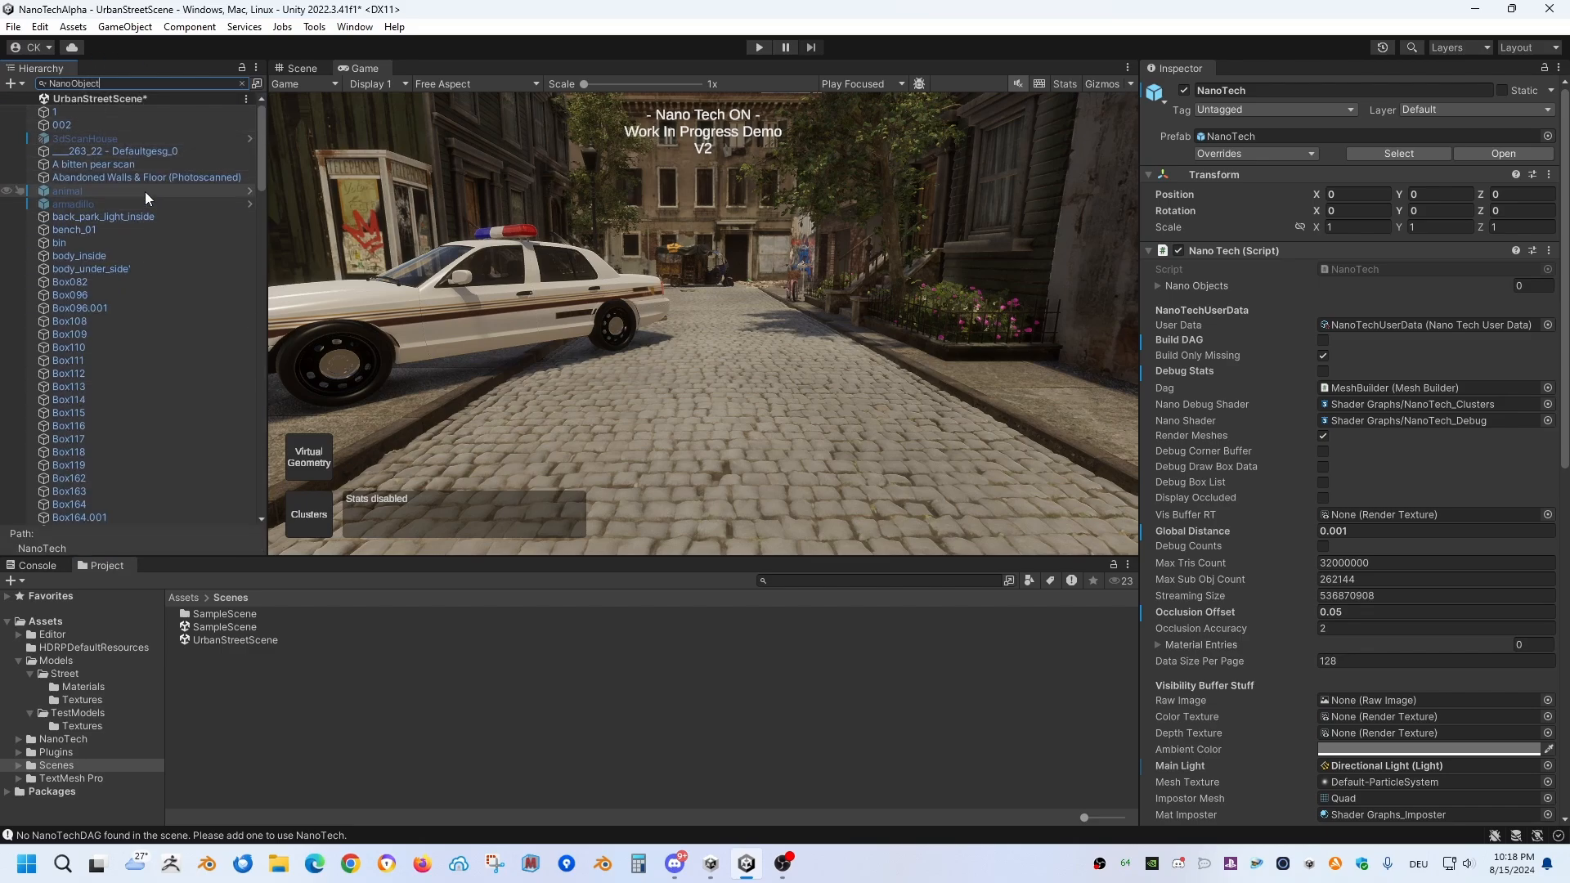
{"action": "left_click", "coordinate": [100, 176]}
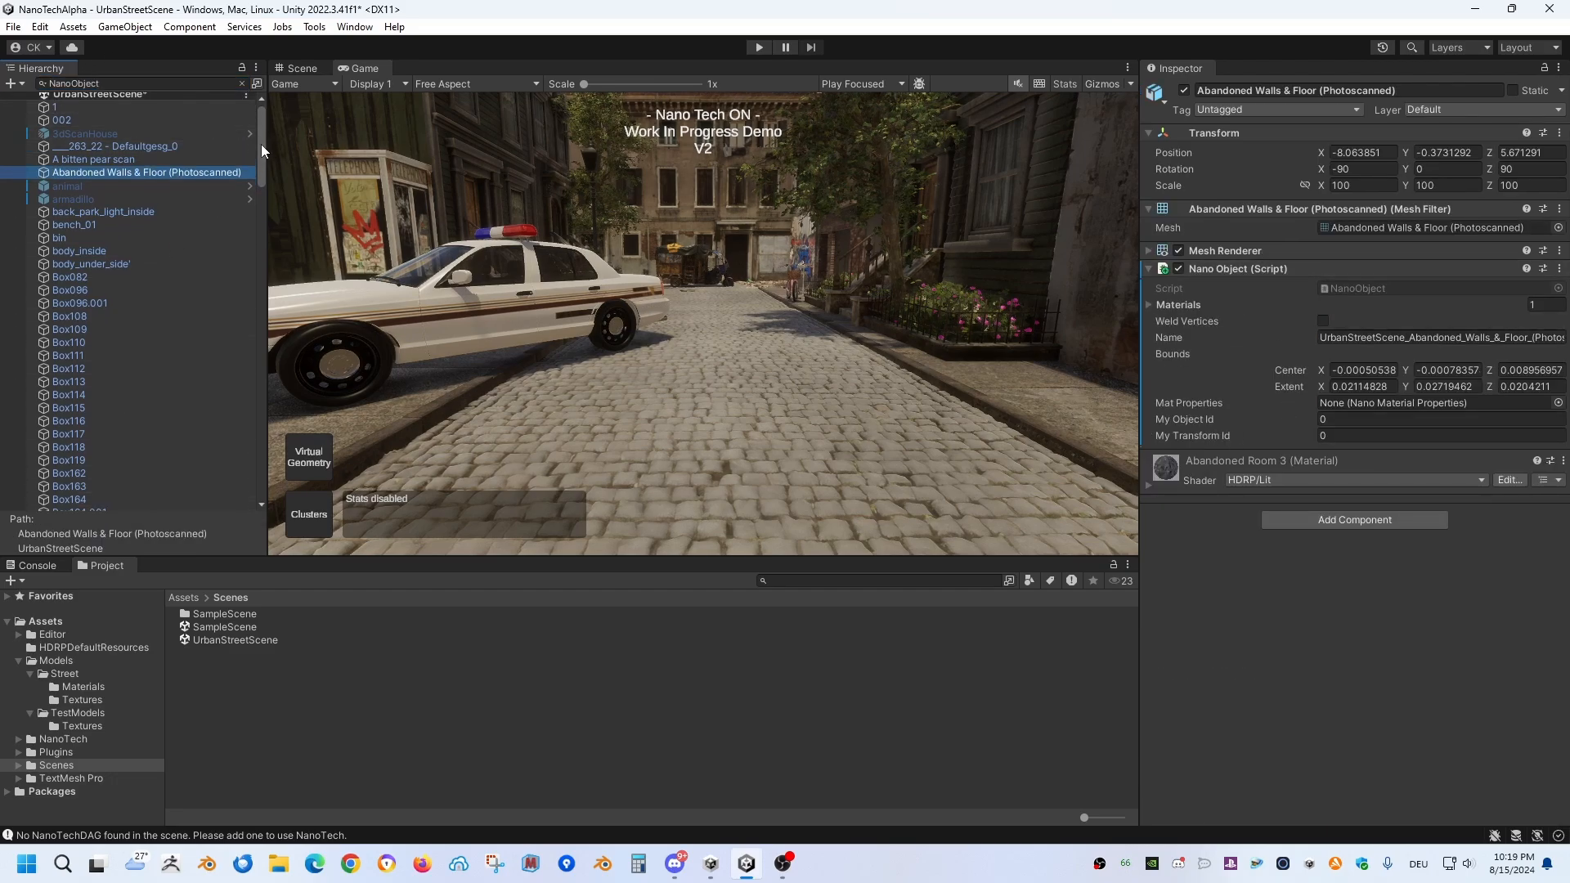
{"action": "left_click_drag", "start_coordinate": [262, 144], "coordinate": [269, 110]}
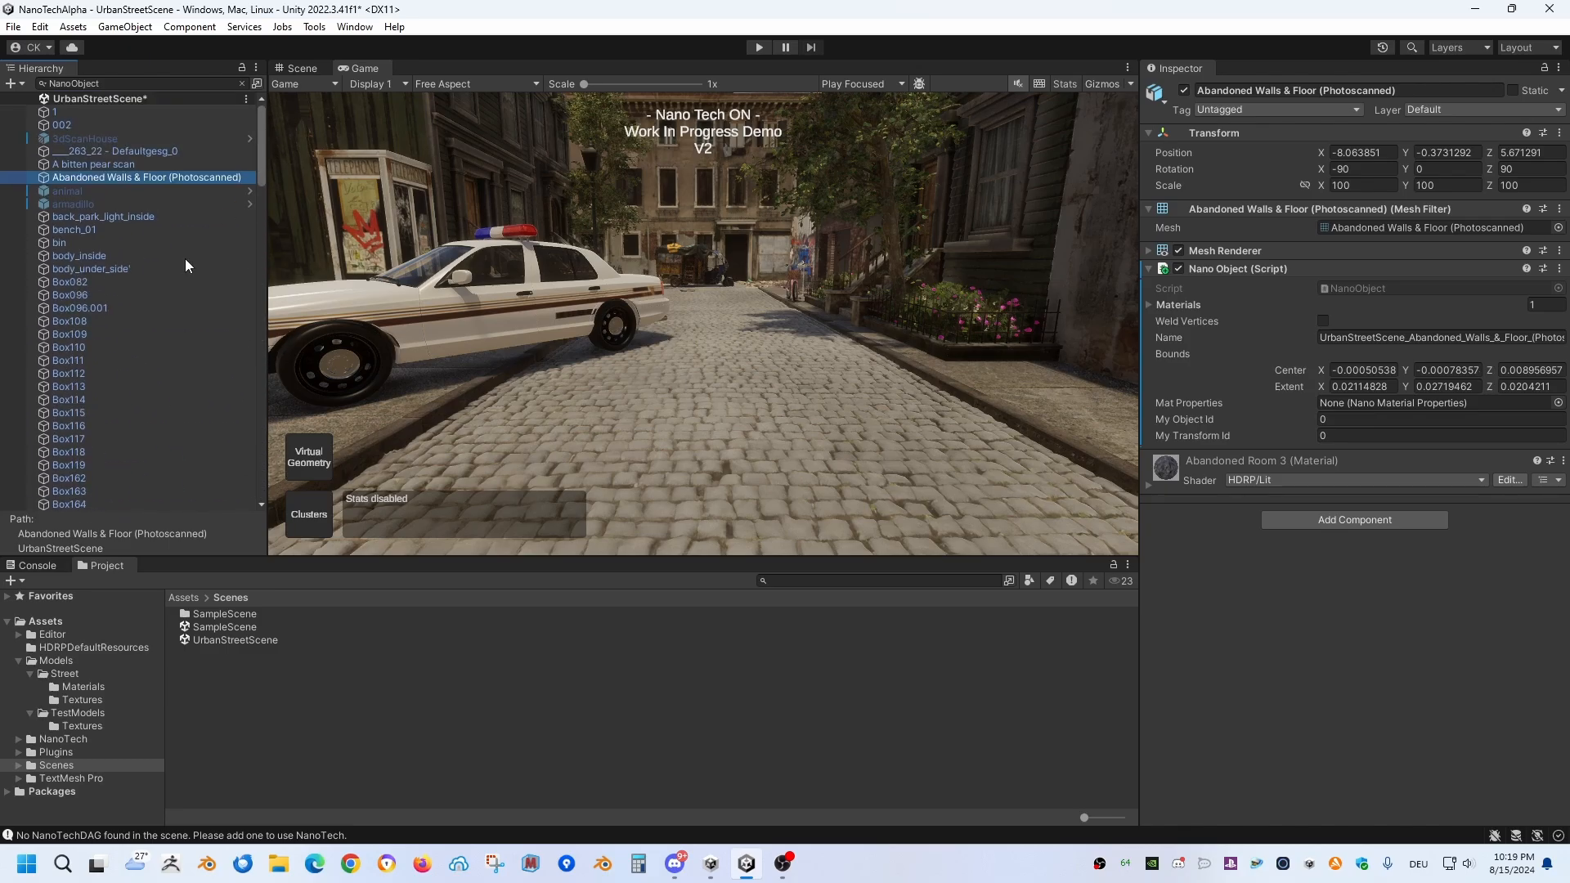
Step: Locate the rose bushes in the Scene view, clear the hierarchy filter, and deactivate Rose Bush.001 through Rose Bush.005
{"action": "left_click", "coordinate": [299, 68]}
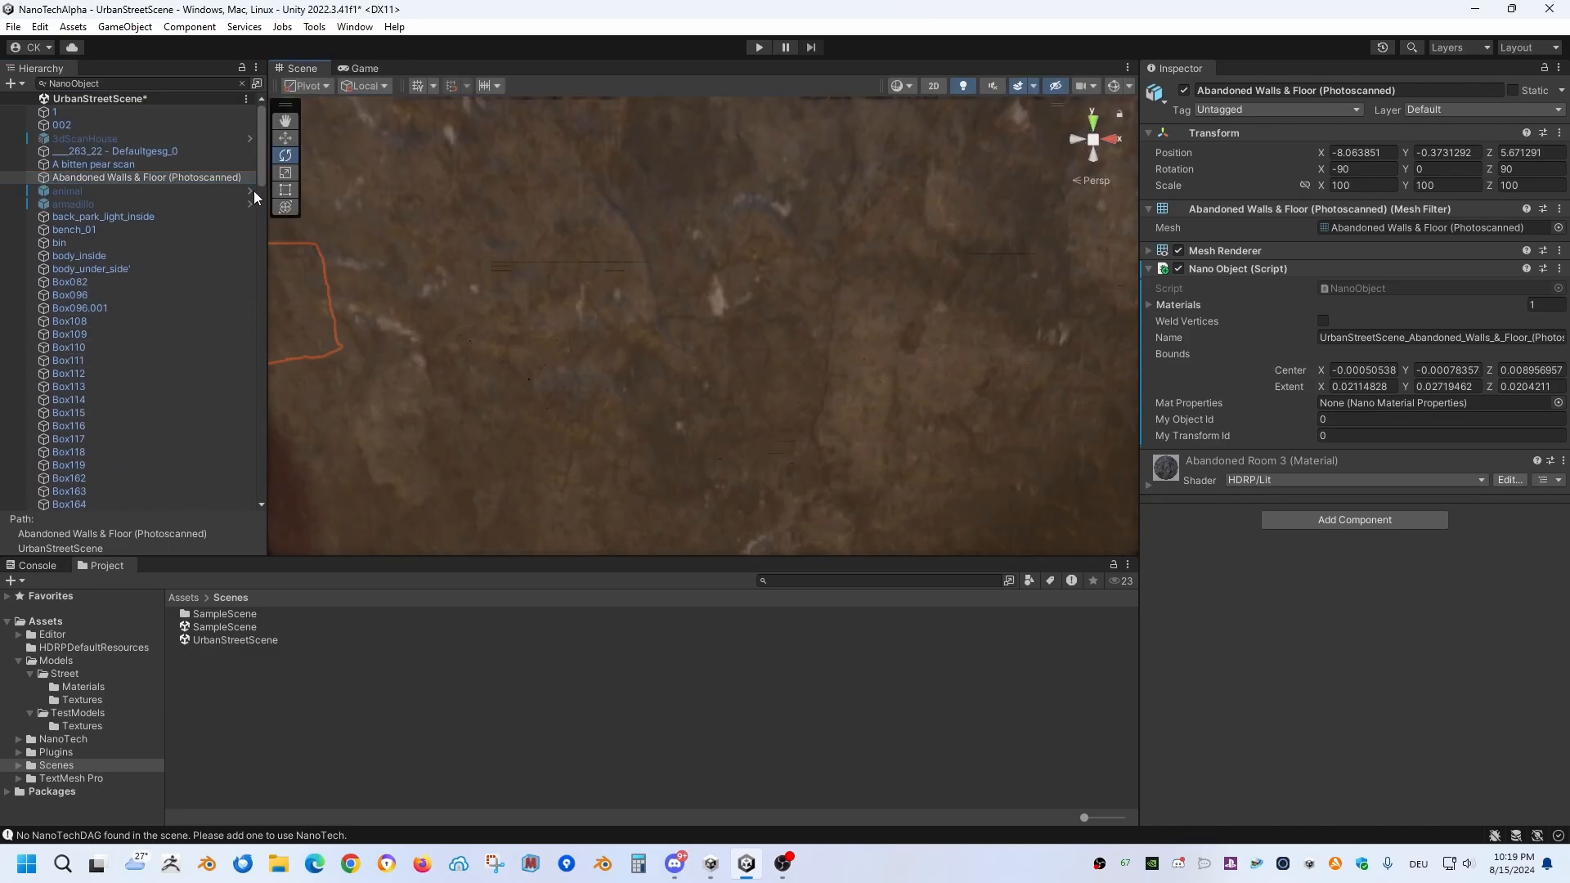
{"action": "right_click_drag", "start_coordinate": [309, 193], "coordinate": [417, 237]}
{"action": "left_click", "coordinate": [670, 354]}
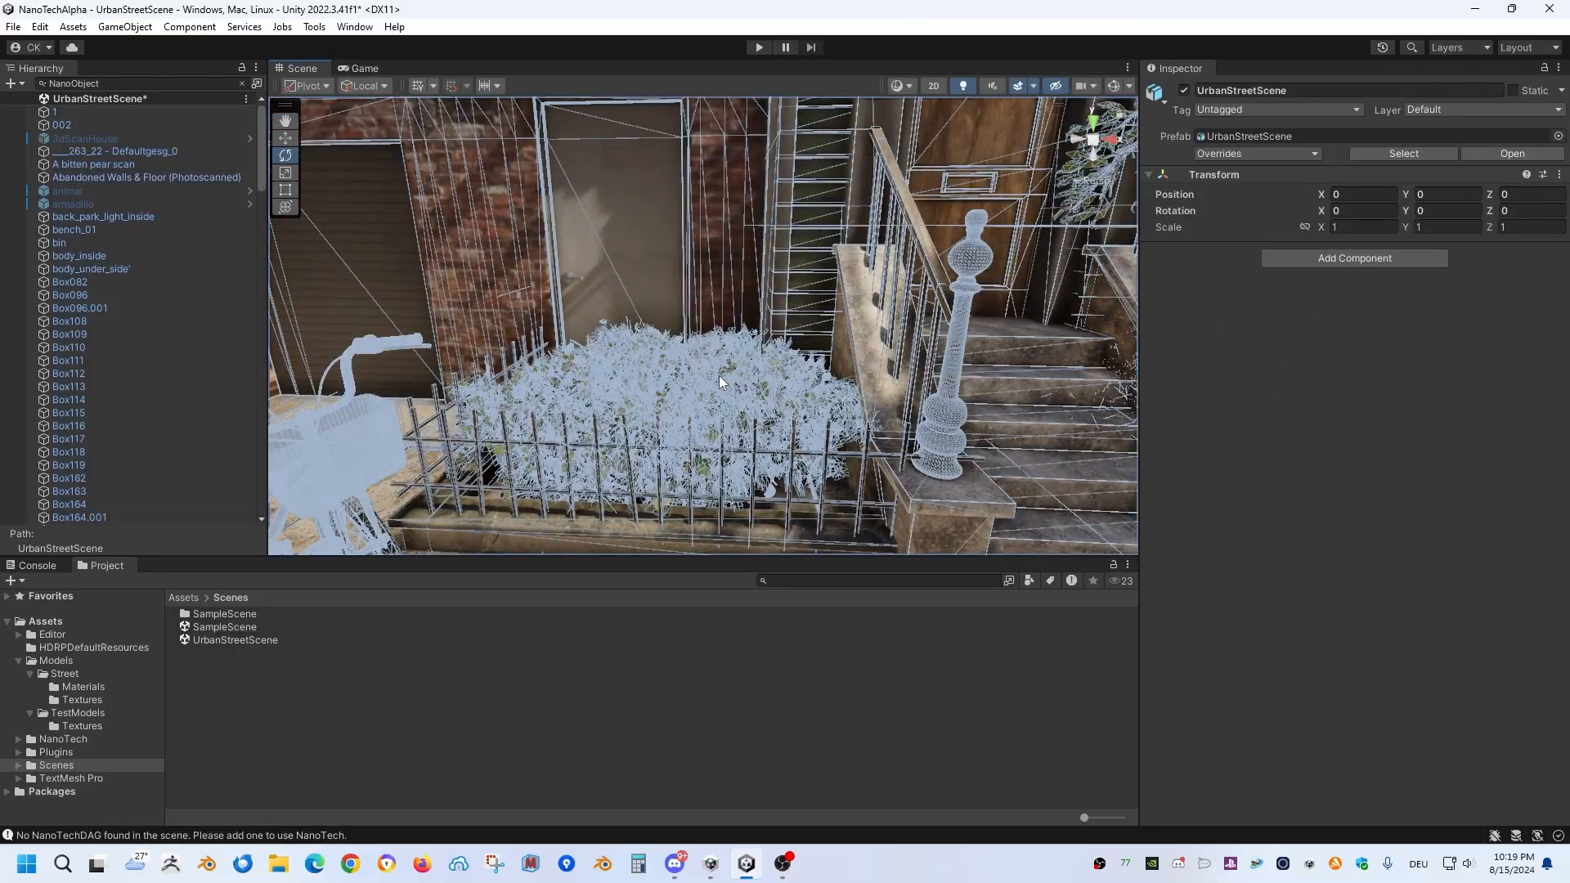
{"action": "left_click", "coordinate": [722, 377]}
{"action": "right_click_drag", "start_coordinate": [793, 381], "coordinate": [154, 327]}
{"action": "left_click", "coordinate": [810, 344], "text": "shift"}
{"action": "scroll", "coordinate": [96, 426], "scroll_direction": "down", "scroll_amount": 4}
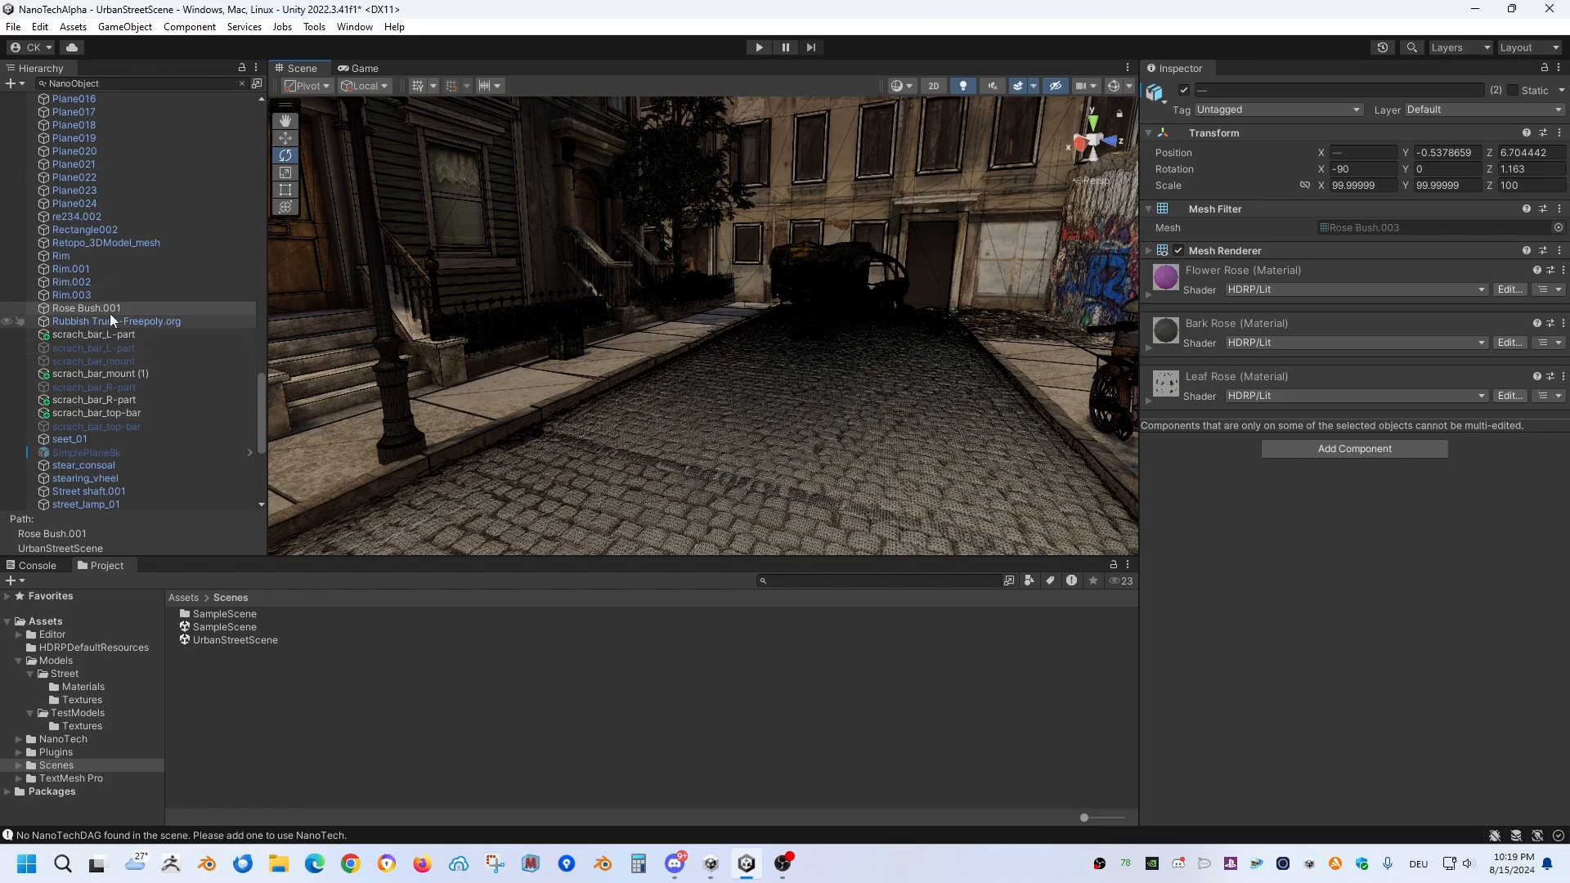
{"action": "left_click", "coordinate": [241, 83]}
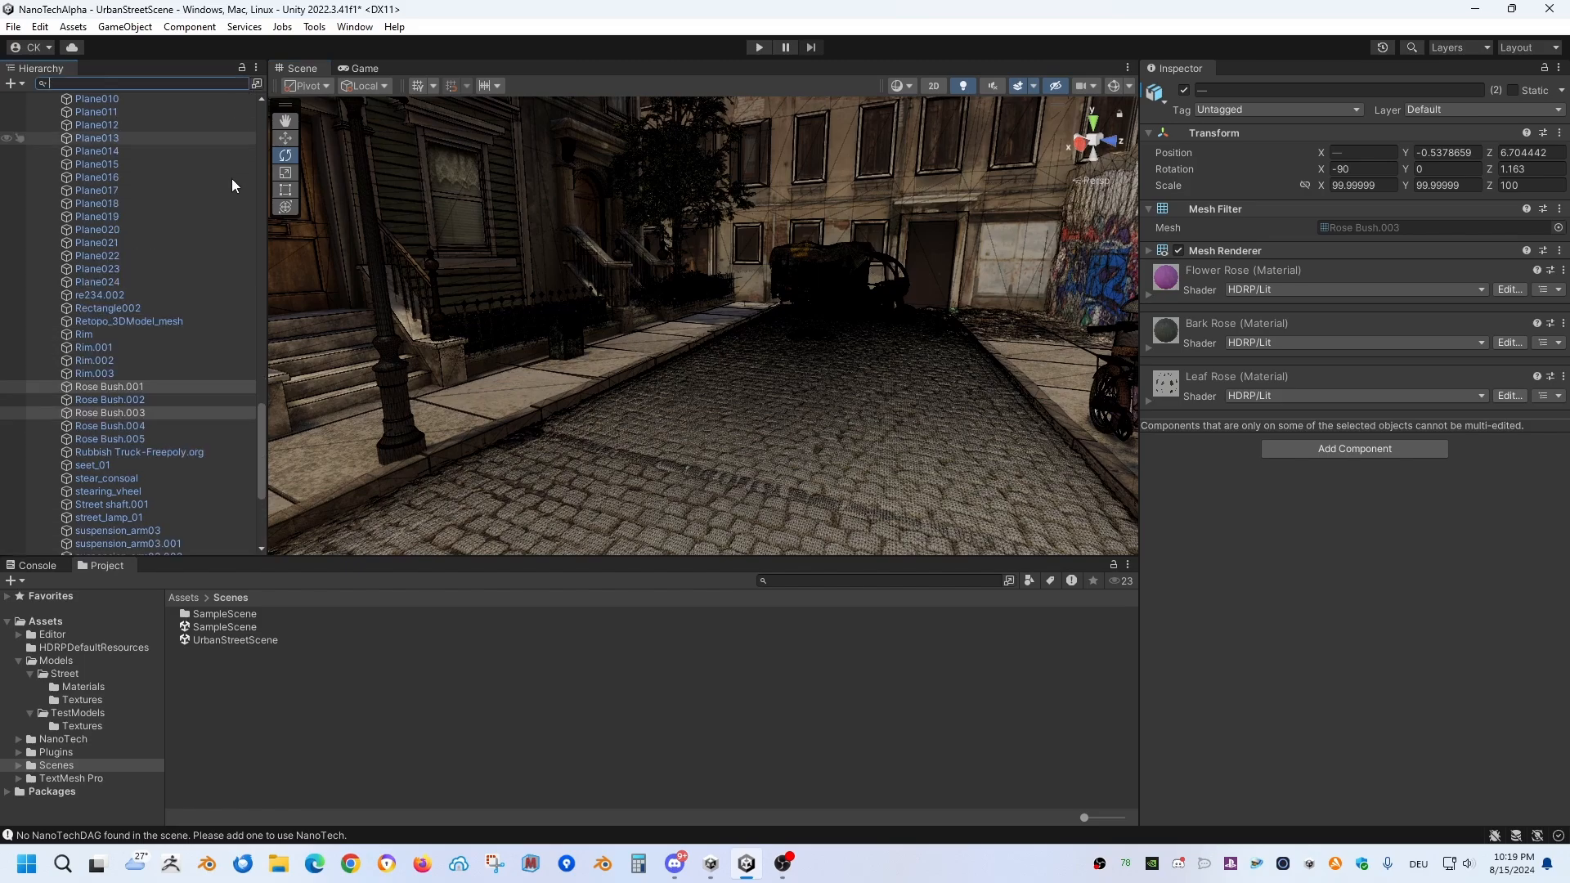
{"action": "left_click", "coordinate": [123, 387]}
{"action": "left_click", "coordinate": [130, 439], "text": "shift"}
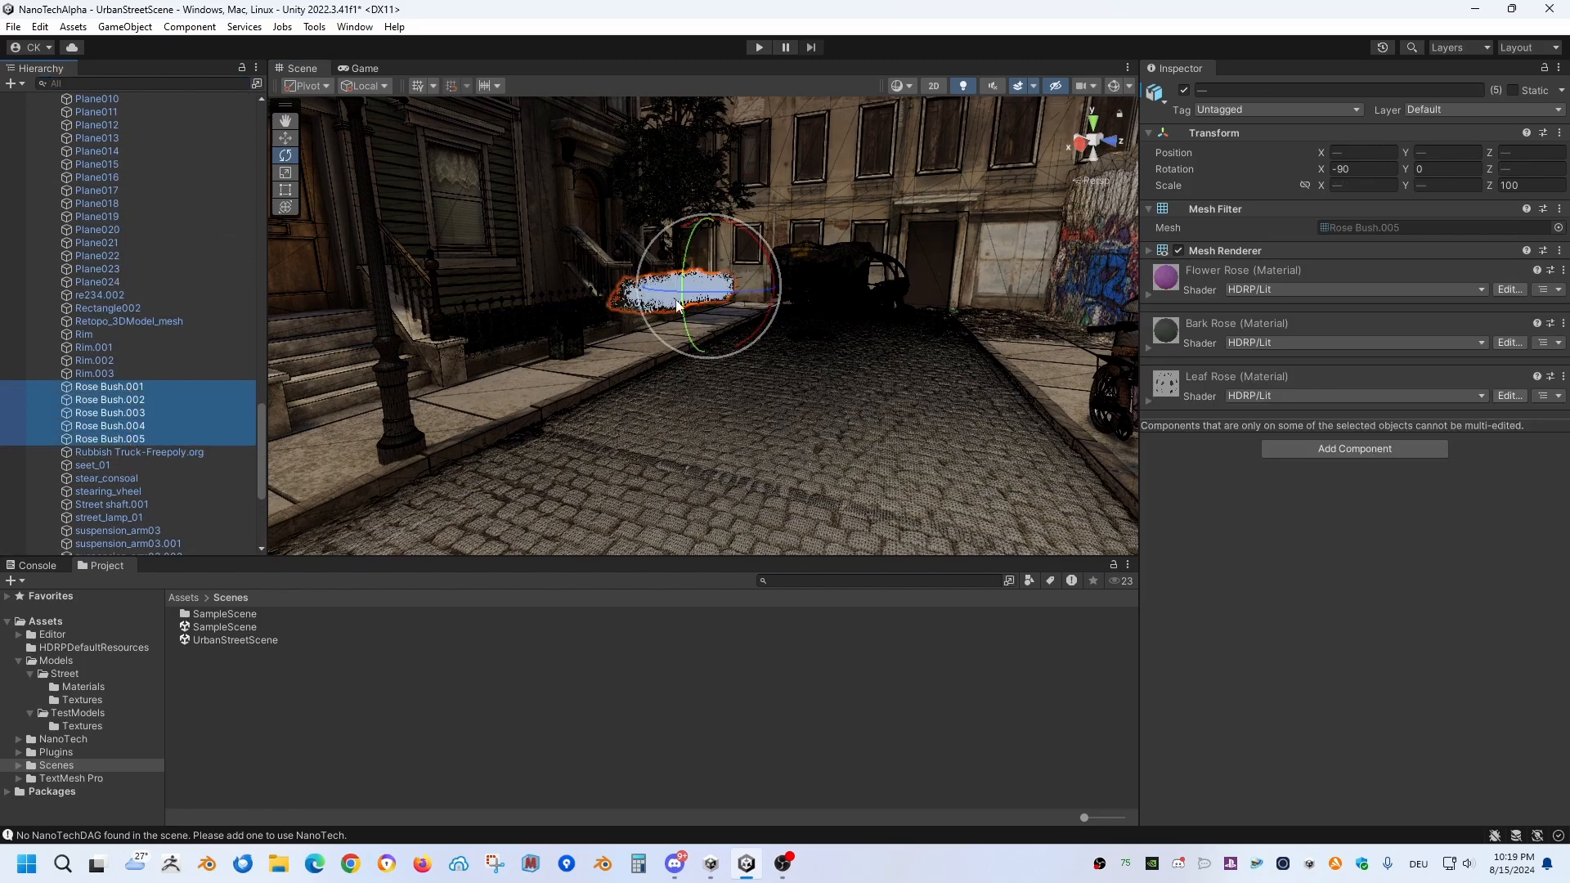
{"action": "right_click_drag", "start_coordinate": [785, 274], "coordinate": [1142, 276]}
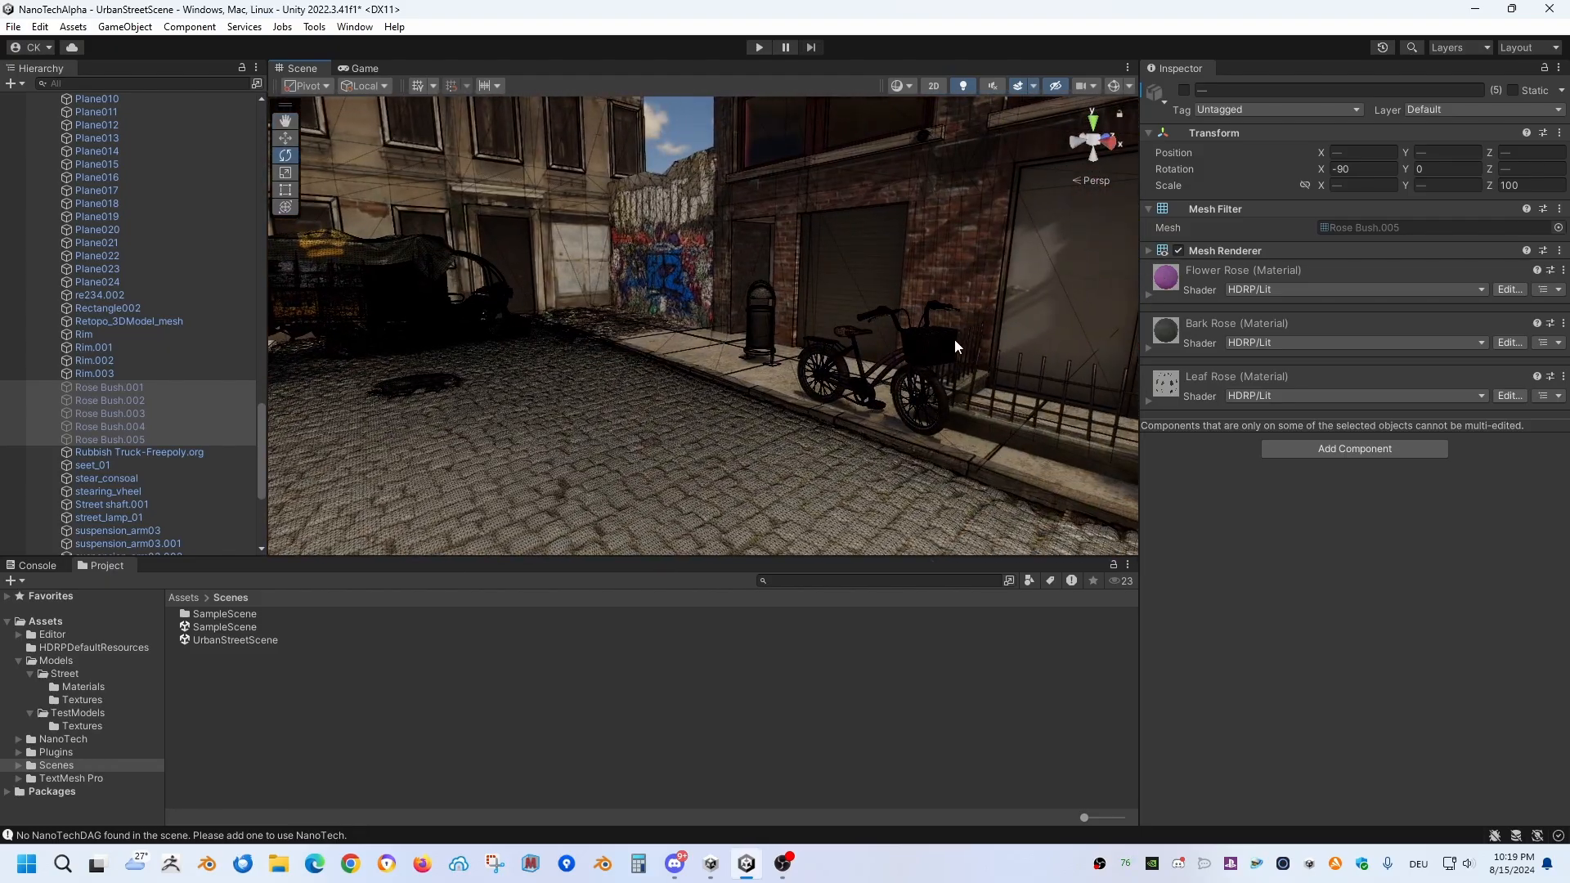
Step: Deactivate the Bicycle and Rubbish Truck-Freepoly.org objects in the street scene
{"action": "left_click", "coordinate": [929, 345]}
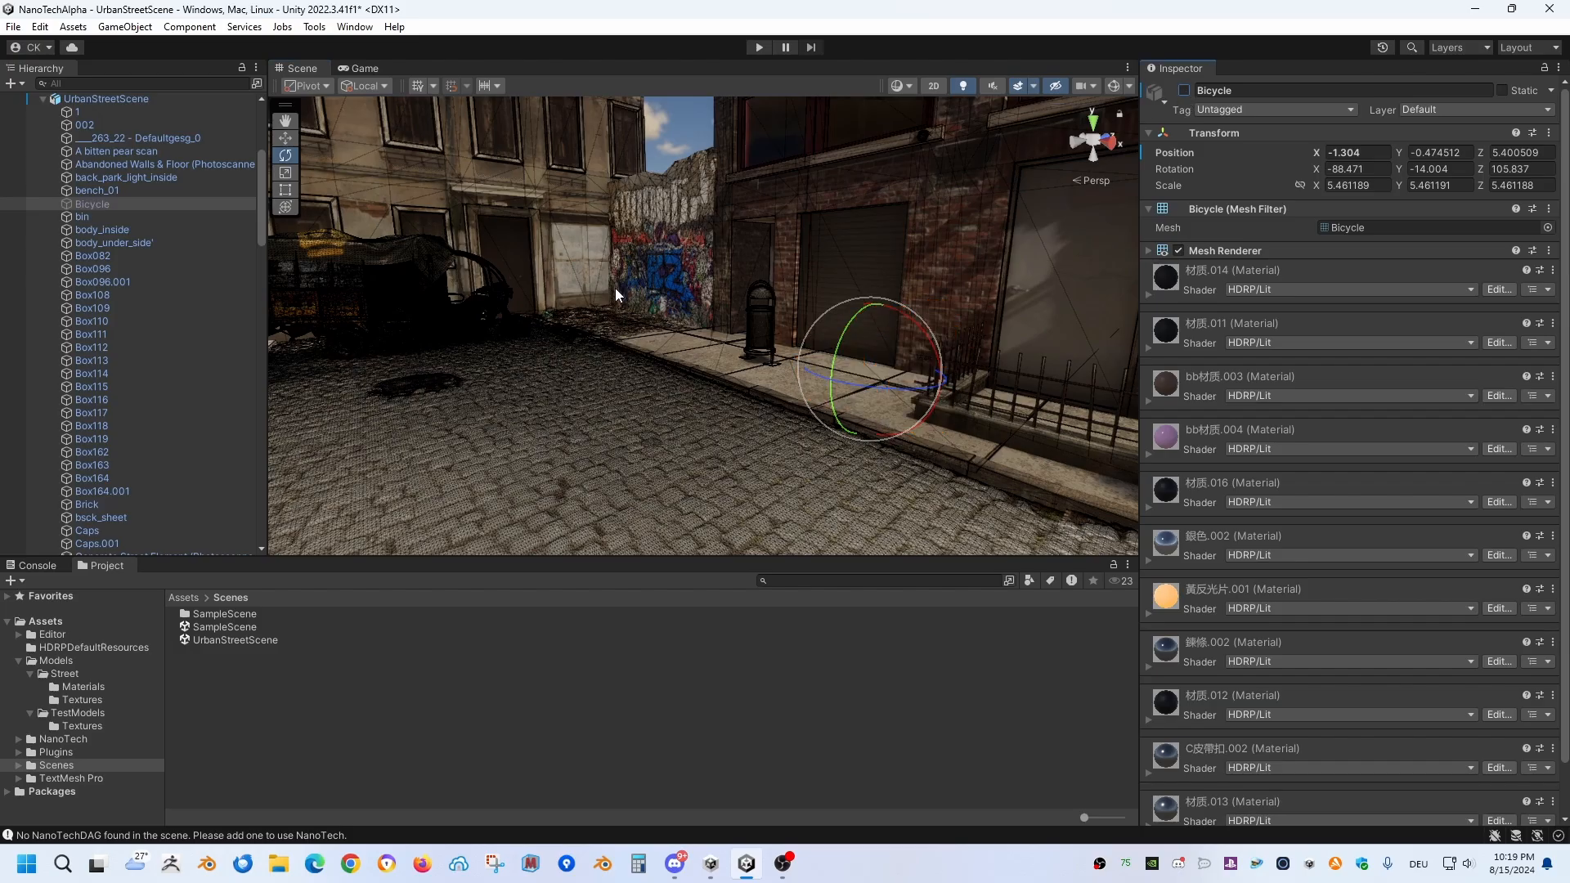
{"action": "right_click_drag", "start_coordinate": [614, 288], "coordinate": [596, 301]}
{"action": "left_click", "coordinate": [596, 301]}
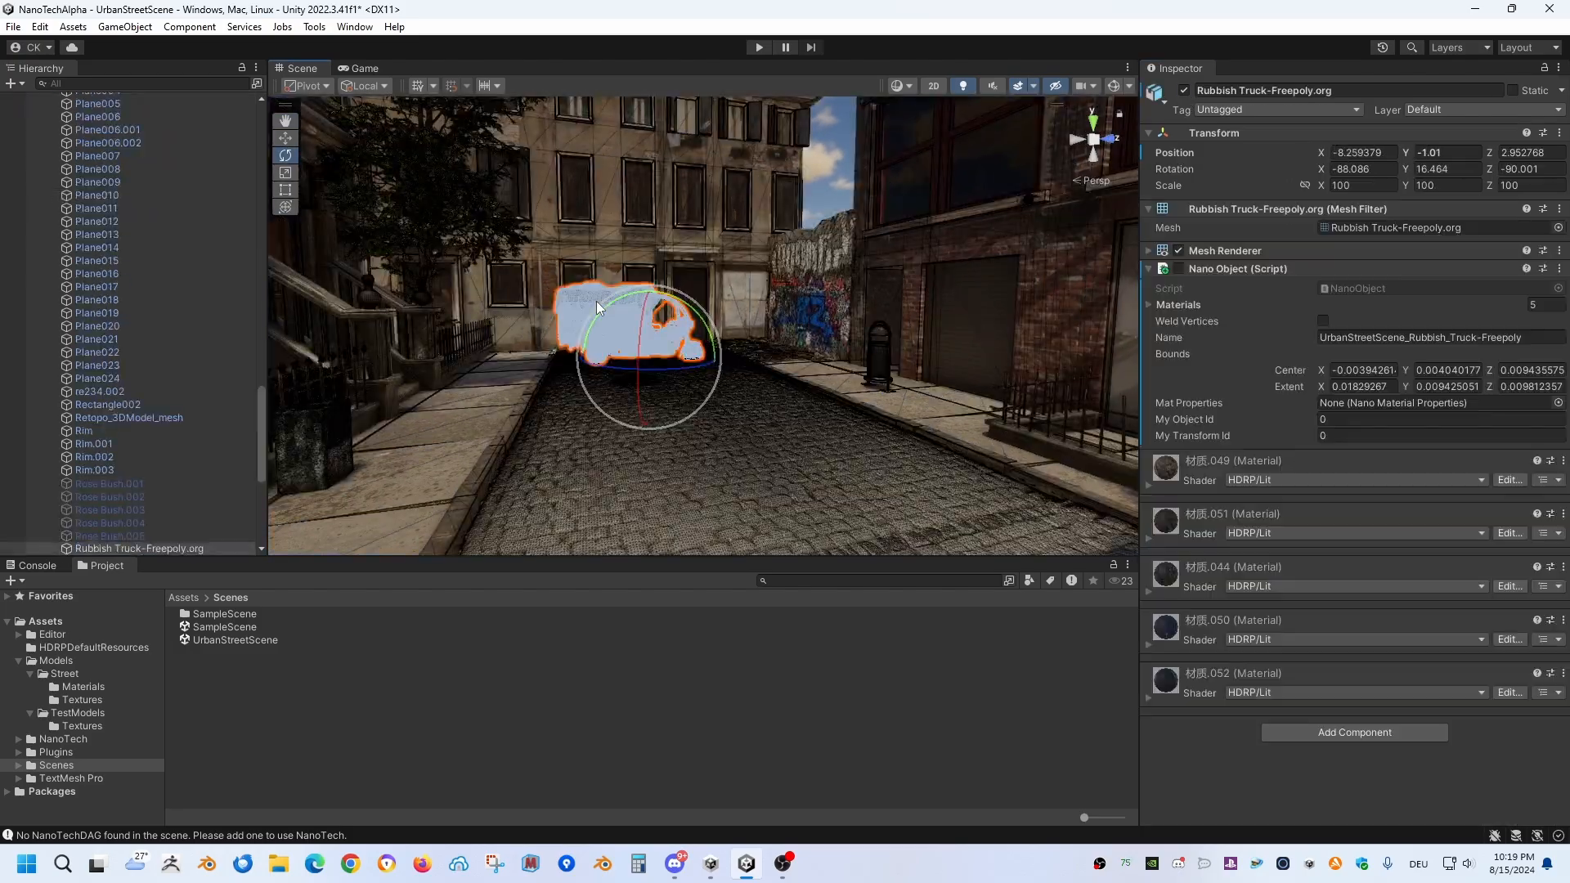
{"action": "left_click", "coordinate": [1183, 90]}
{"action": "right_click_drag", "start_coordinate": [630, 392], "coordinate": [649, 394]}
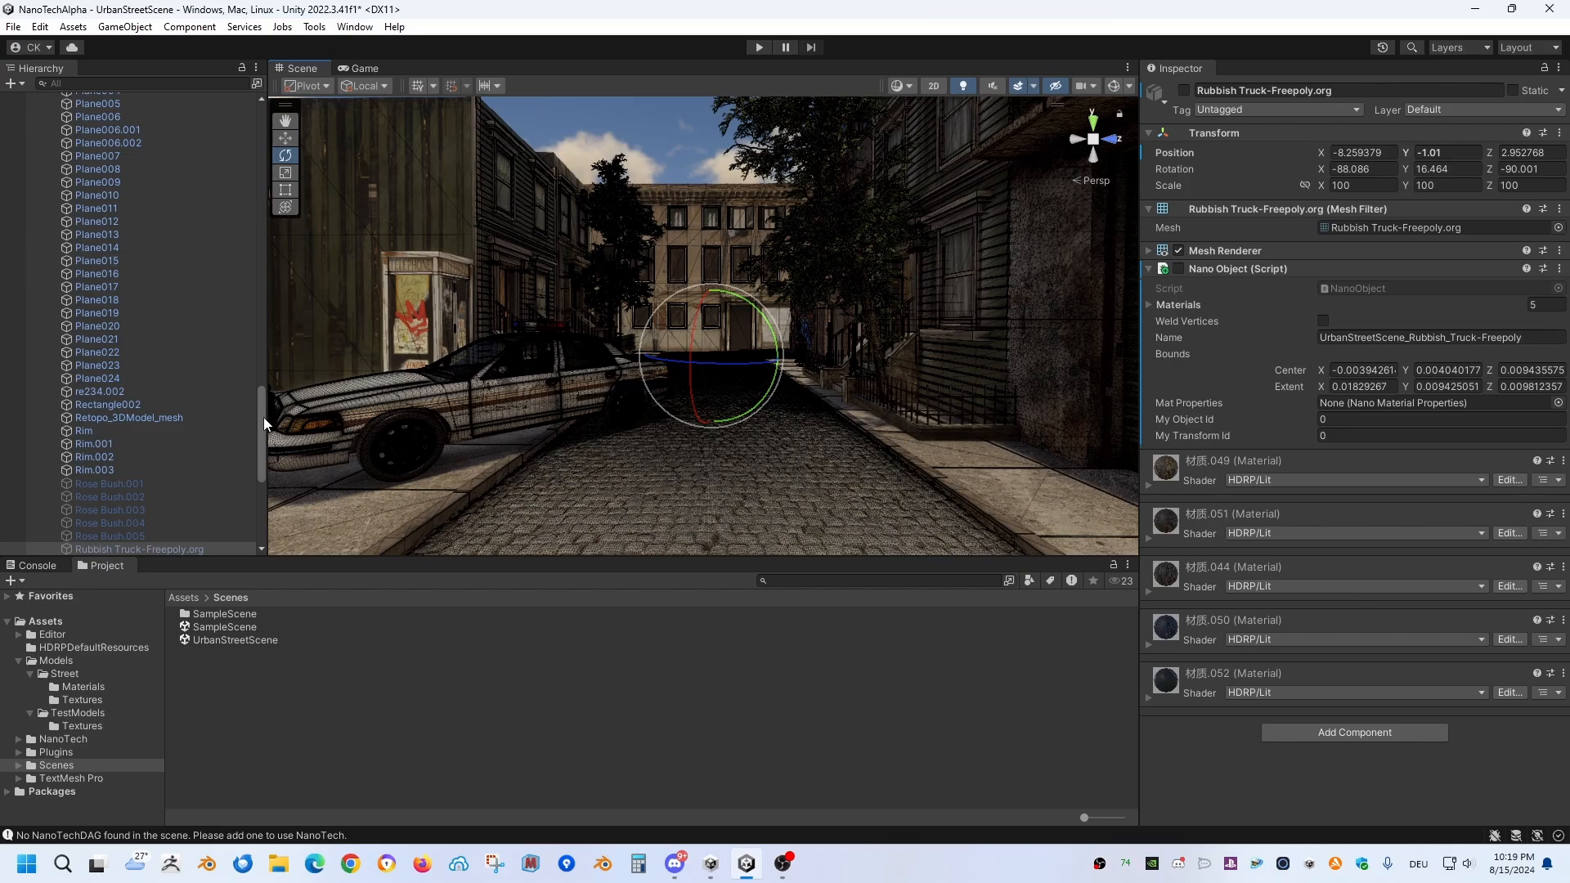
Step: Select the NanoTech object, start Play mode, and switch on the Clusters debug display
{"action": "left_click_drag", "start_coordinate": [266, 417], "coordinate": [222, 102]}
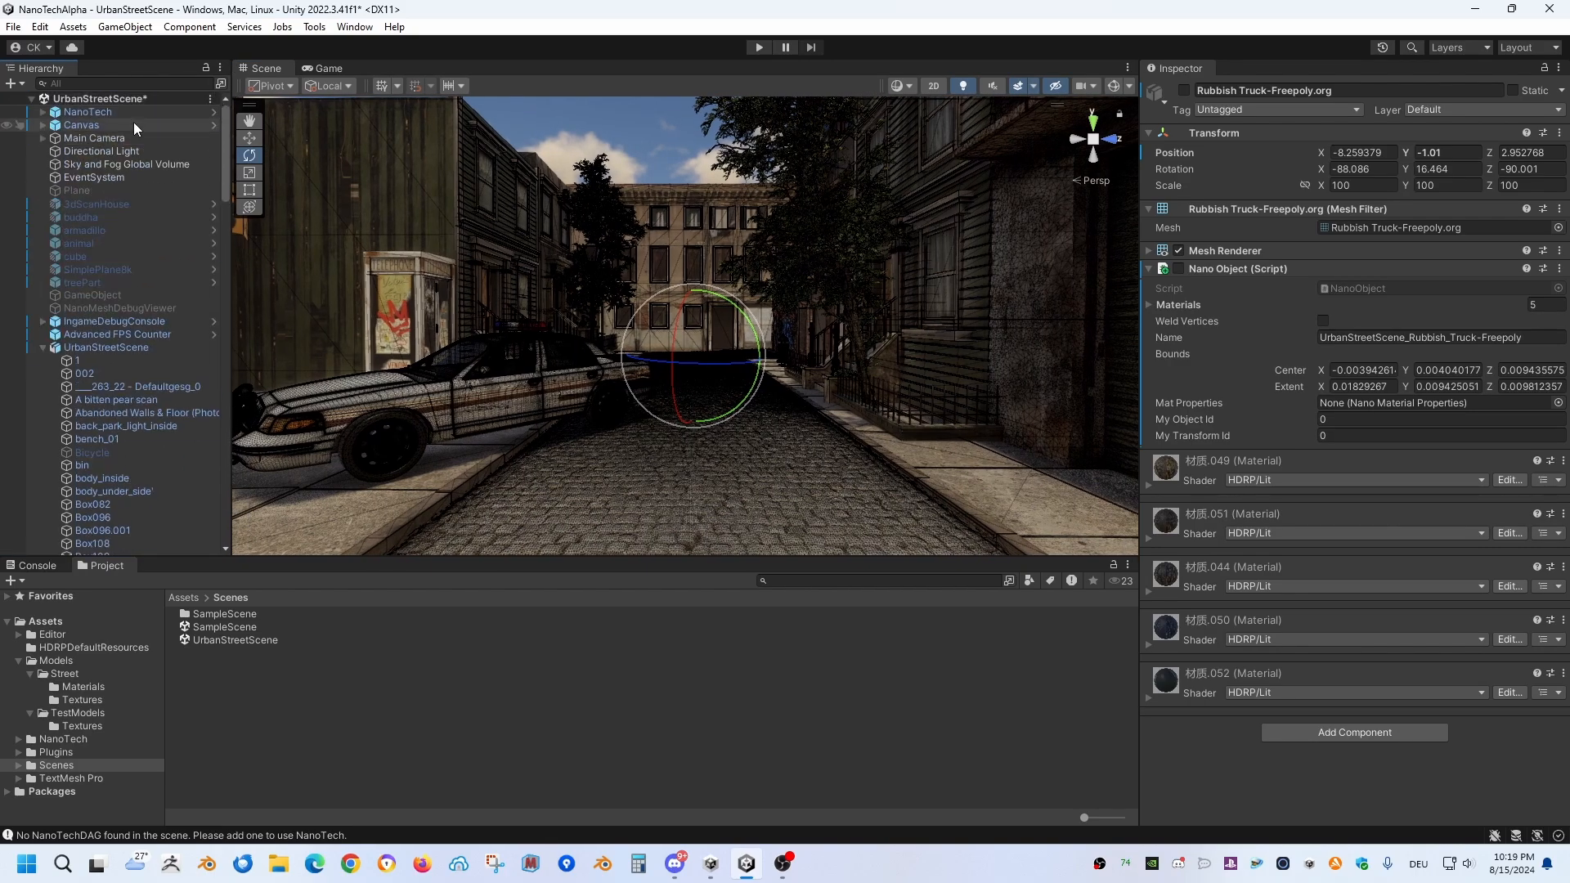
{"action": "left_click", "coordinate": [131, 113]}
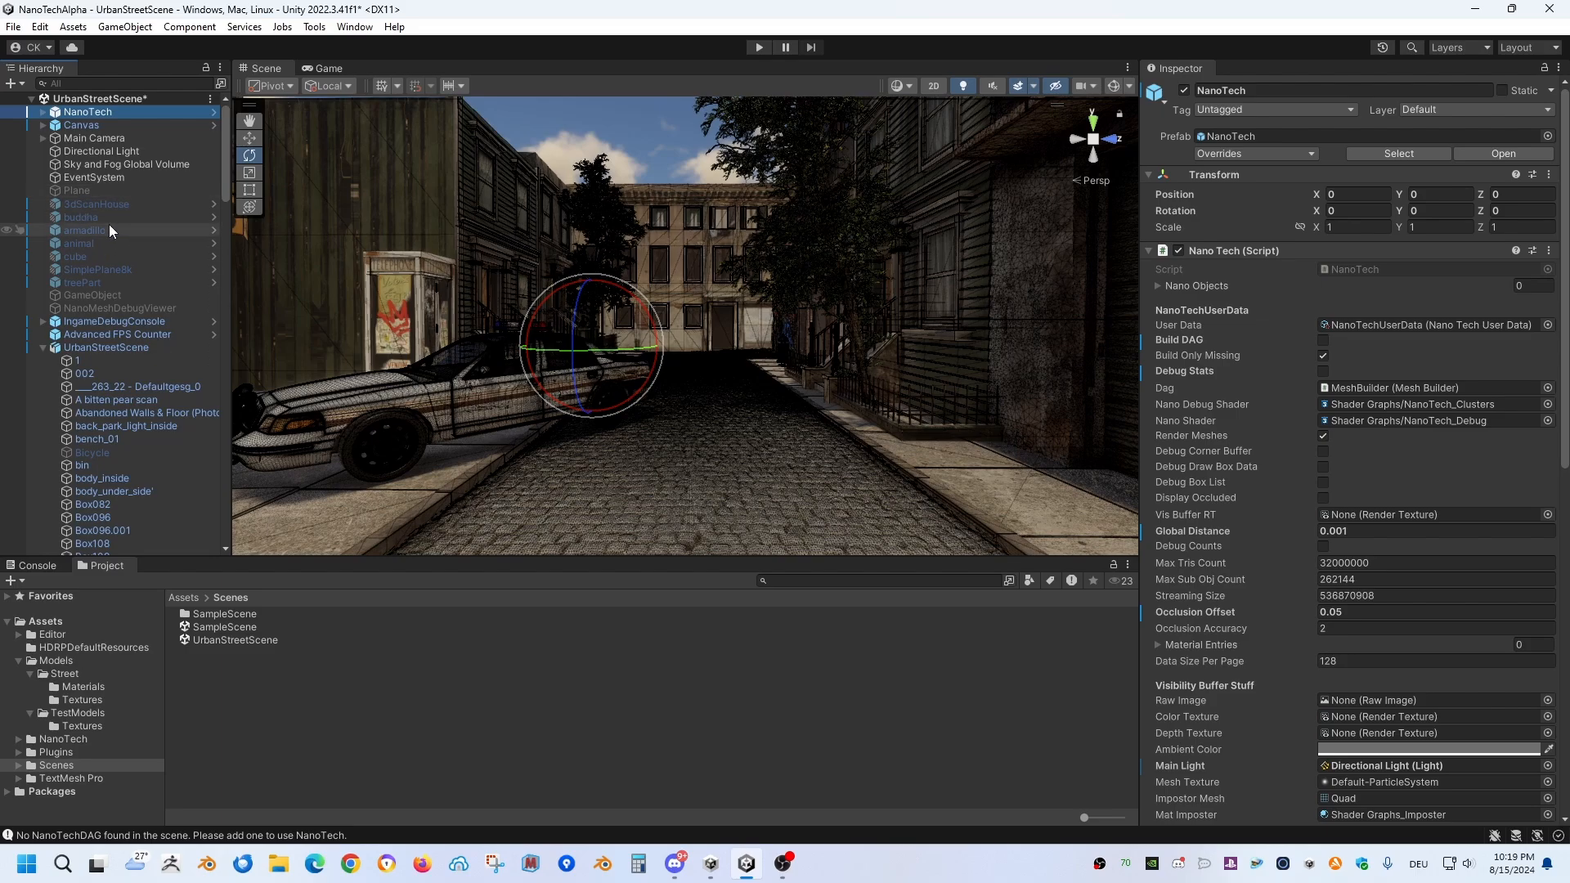
{"action": "left_click", "coordinate": [758, 47]}
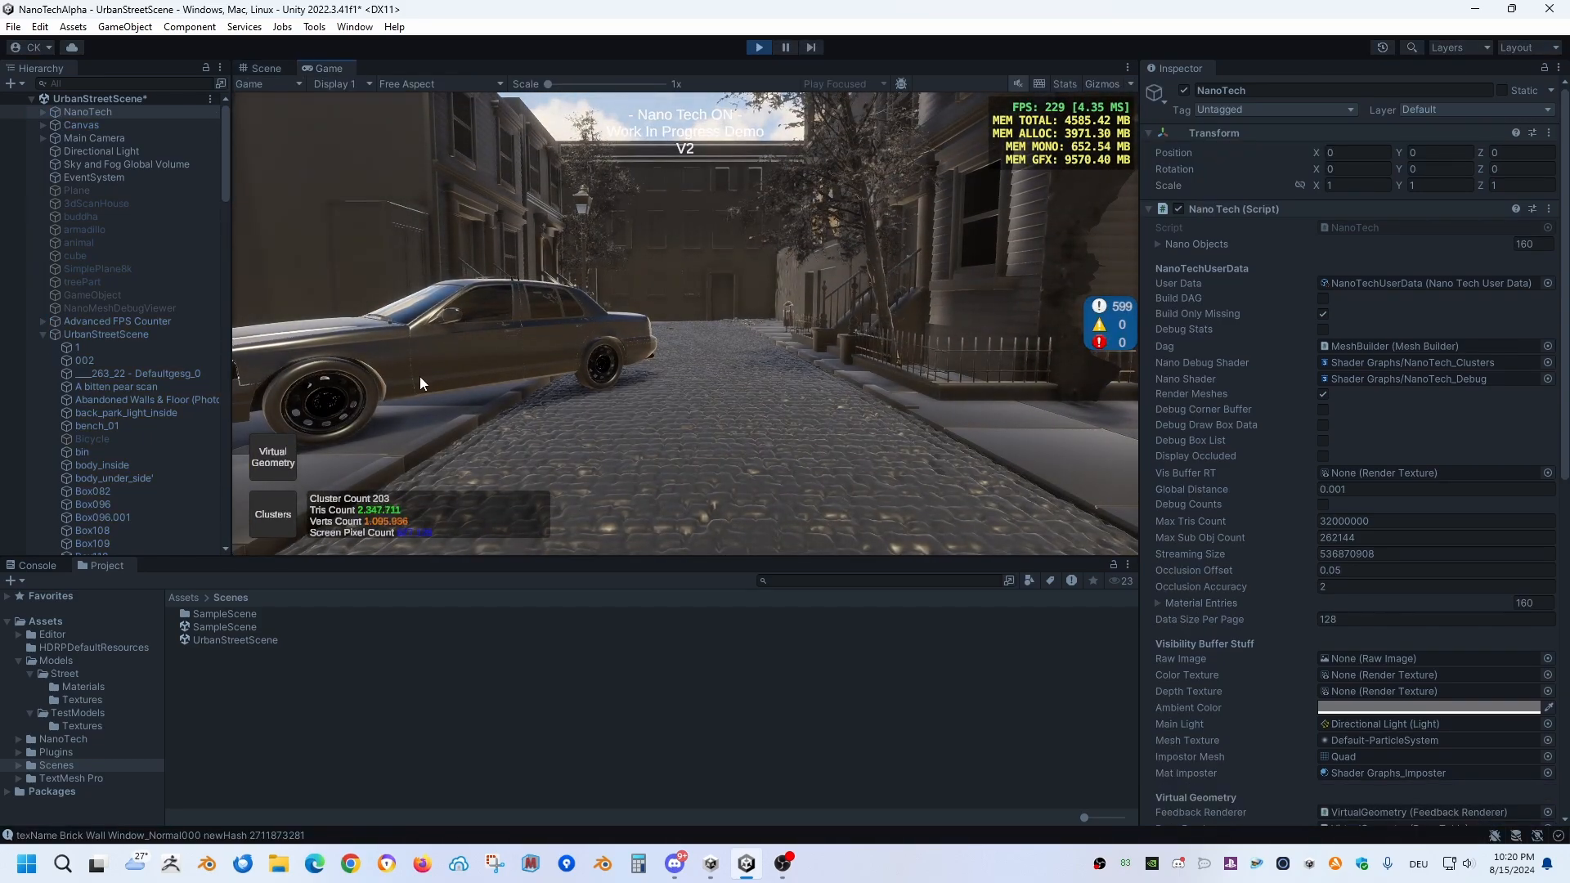
{"action": "left_click", "coordinate": [281, 519]}
{"action": "left_click", "coordinate": [282, 520]}
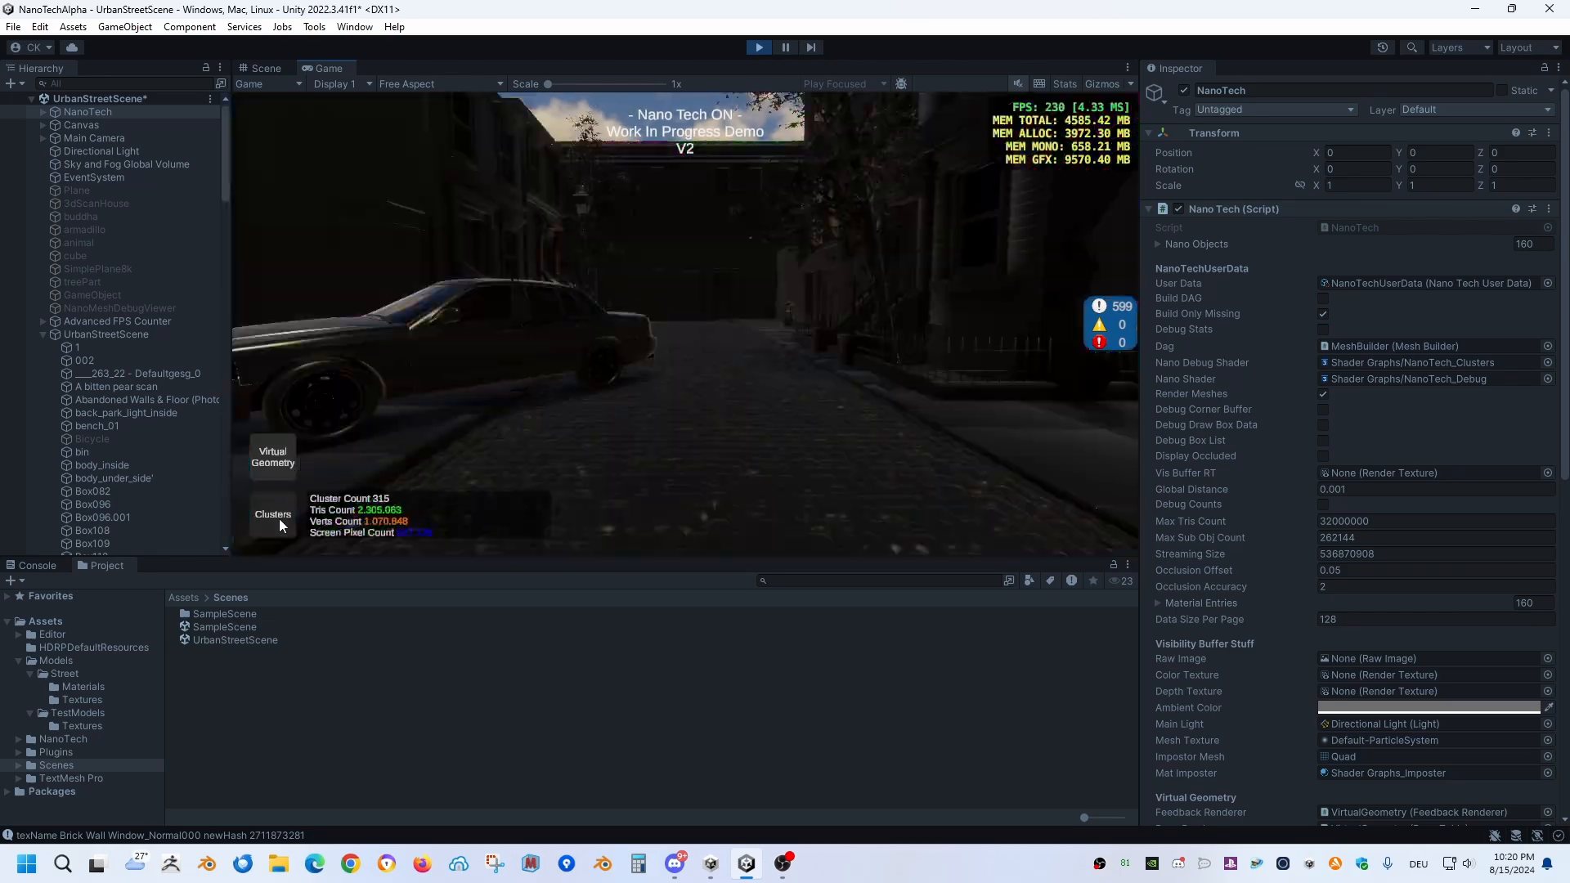
{"action": "left_click", "coordinate": [281, 520]}
Step: Fly along the street and back past the police car to examine the cluster colouring at varying distances, and stop Play mode
{"action": "right_click_drag", "start_coordinate": [863, 381], "coordinate": [764, 386]}
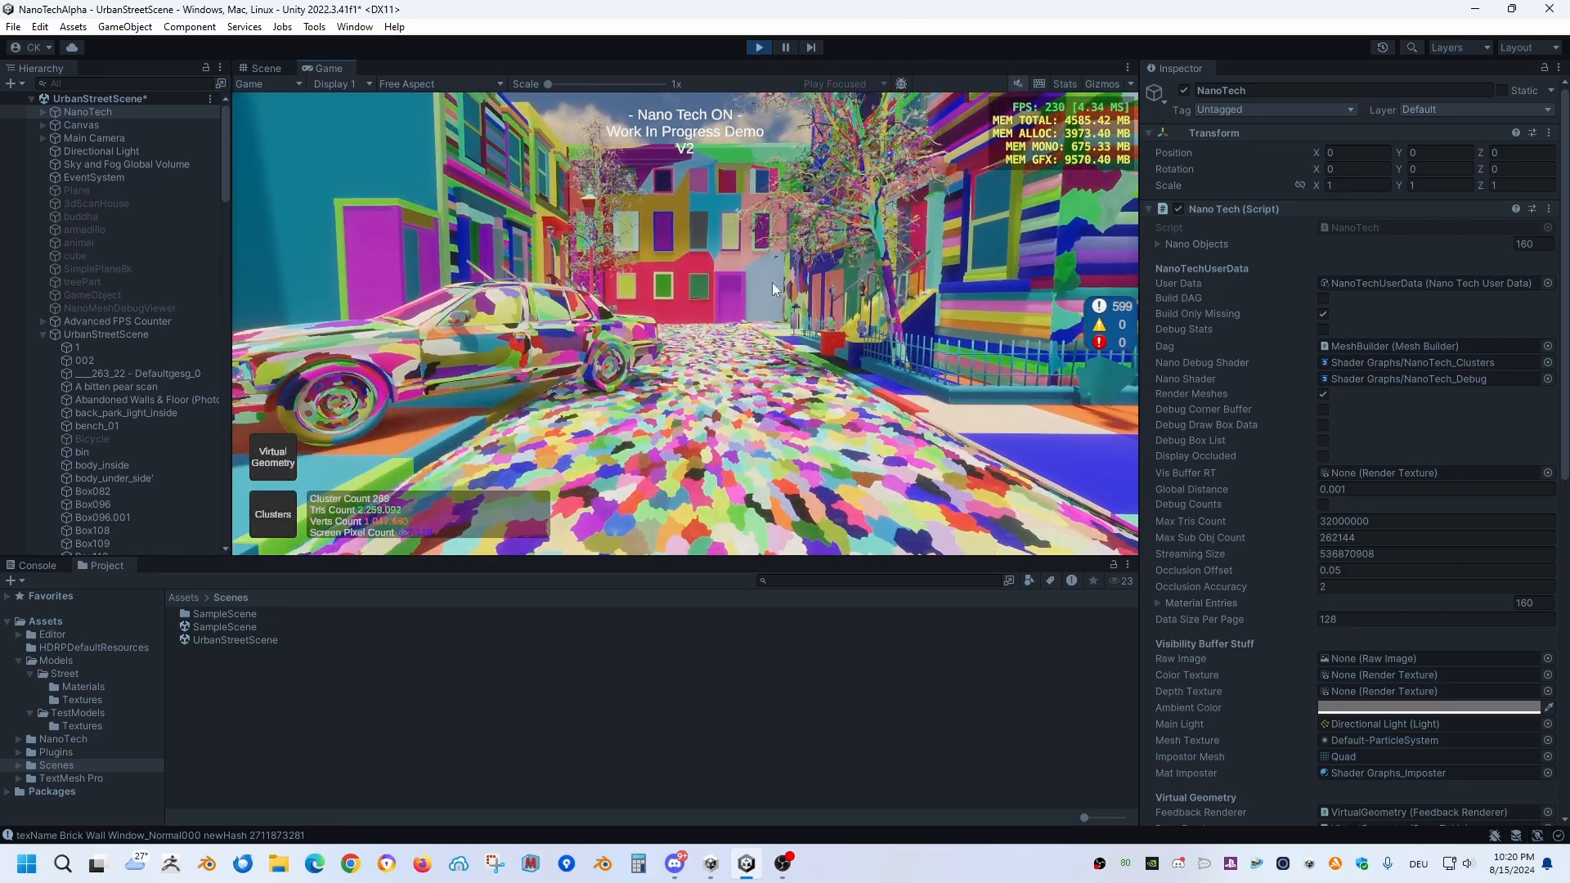
{"action": "right_click_drag", "start_coordinate": [772, 282], "coordinate": [844, 218]}
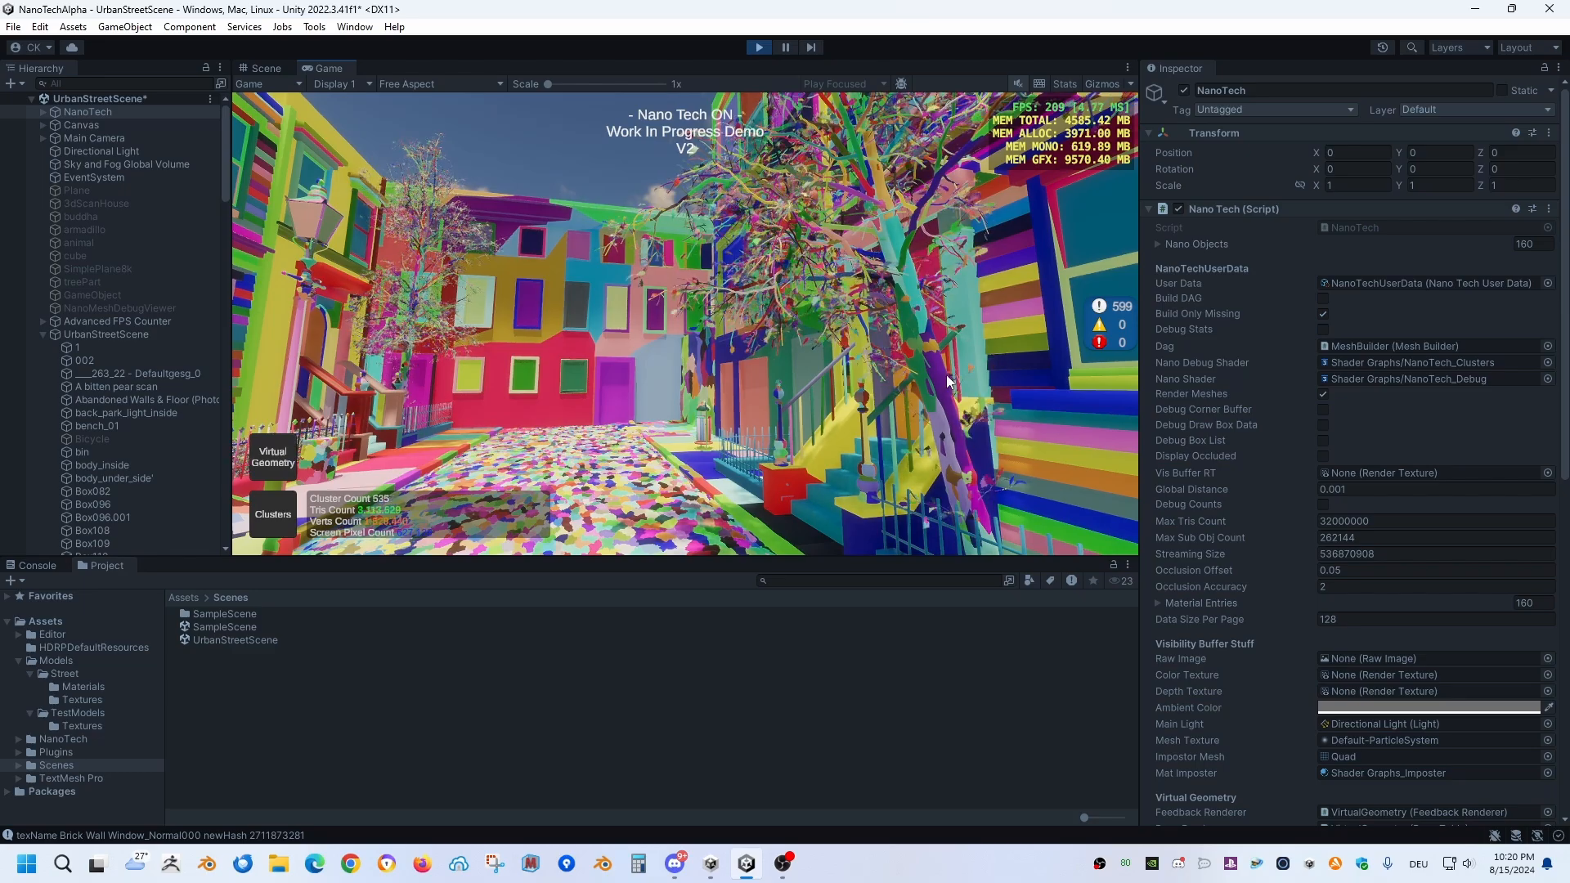
{"action": "right_click_drag", "start_coordinate": [977, 360], "coordinate": [825, 405]}
{"action": "key", "text": "s"}
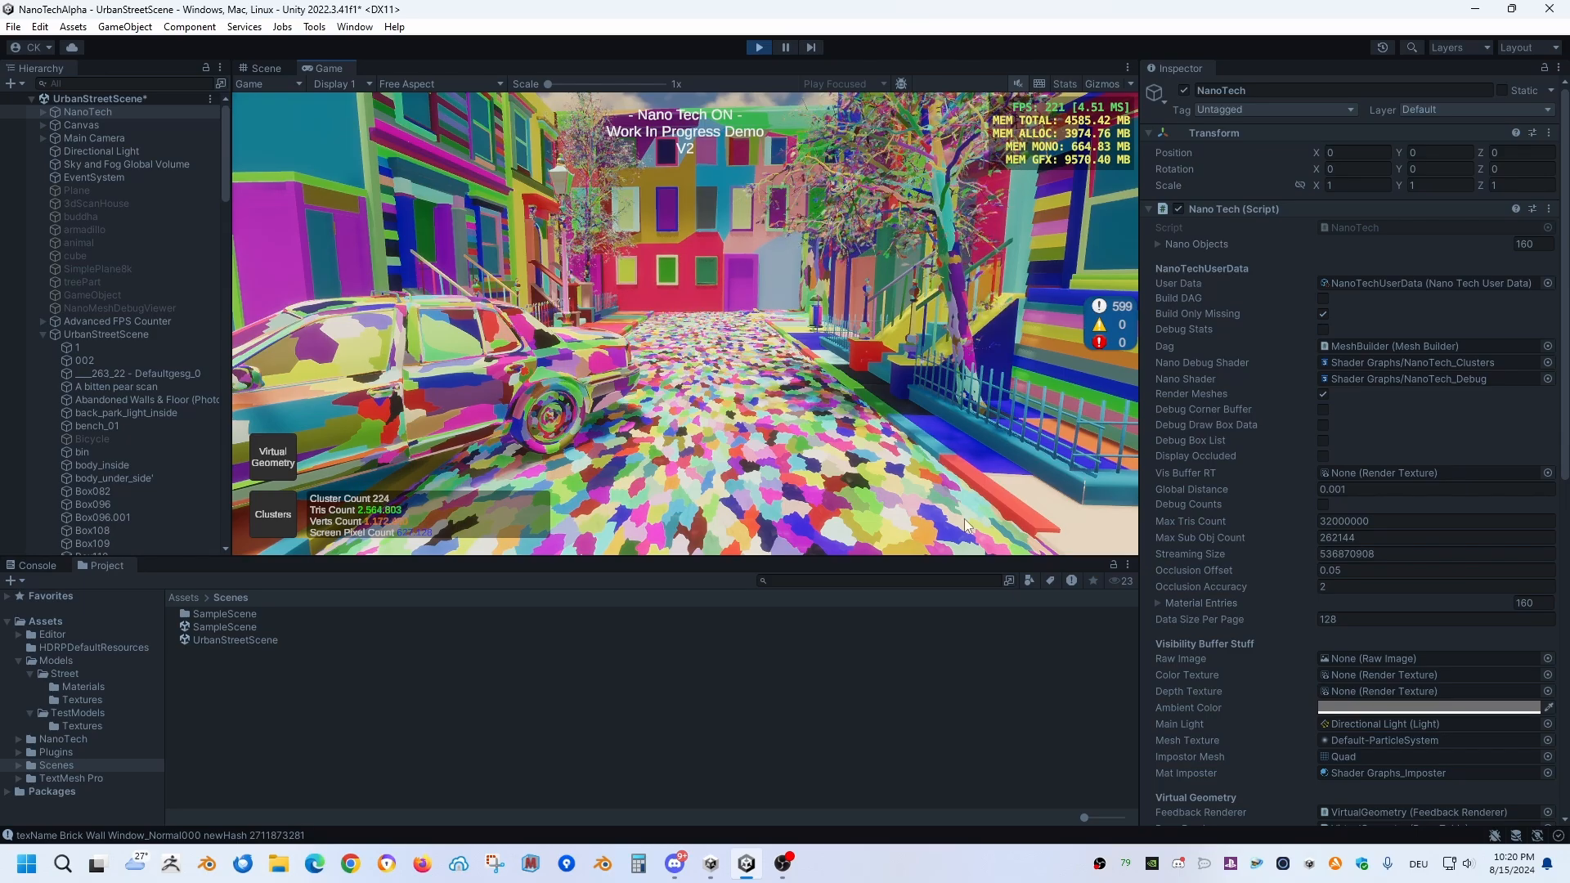
{"action": "right_click_drag", "start_coordinate": [810, 393], "coordinate": [1569, 188]}
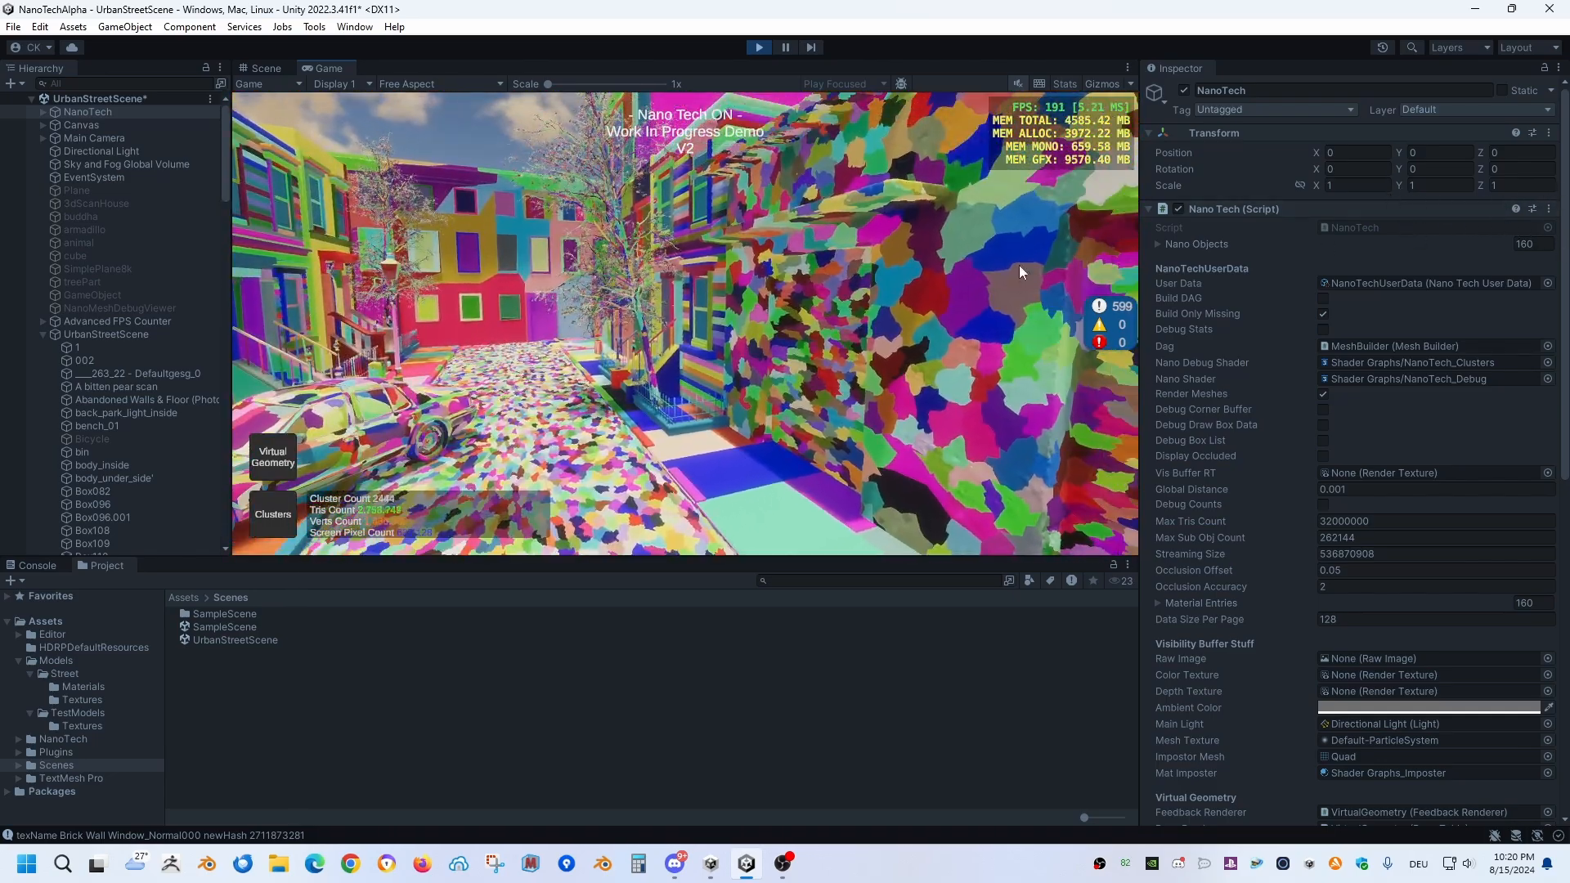
{"action": "right_click_drag", "start_coordinate": [782, 314], "coordinate": [825, 340]}
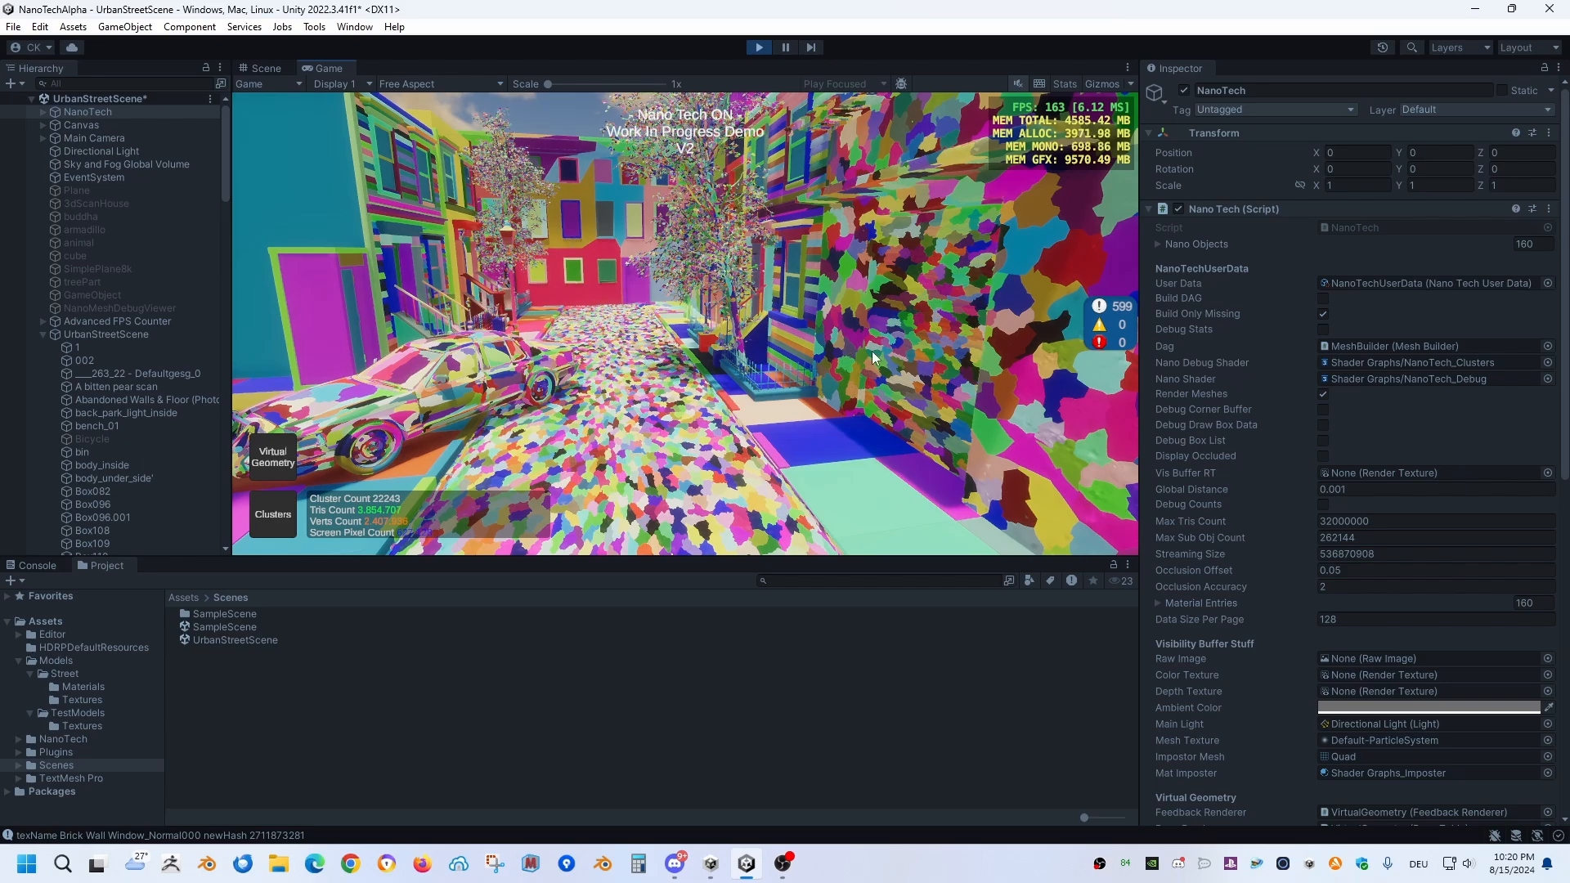
{"action": "right_click_drag", "start_coordinate": [842, 345], "coordinate": [804, 380]}
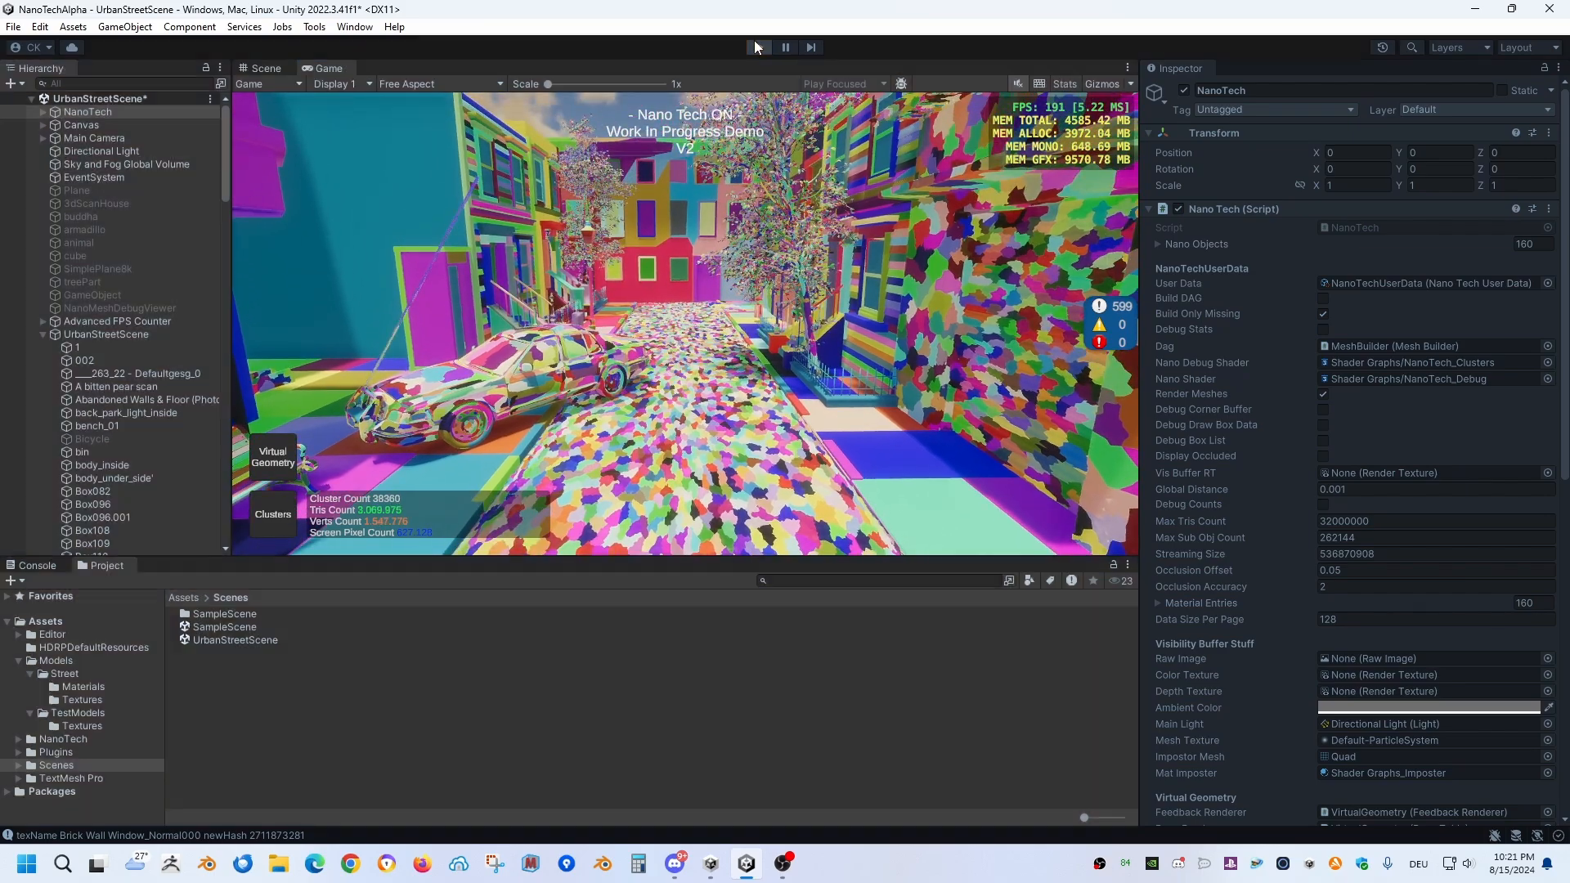
{"action": "left_click", "coordinate": [757, 47]}
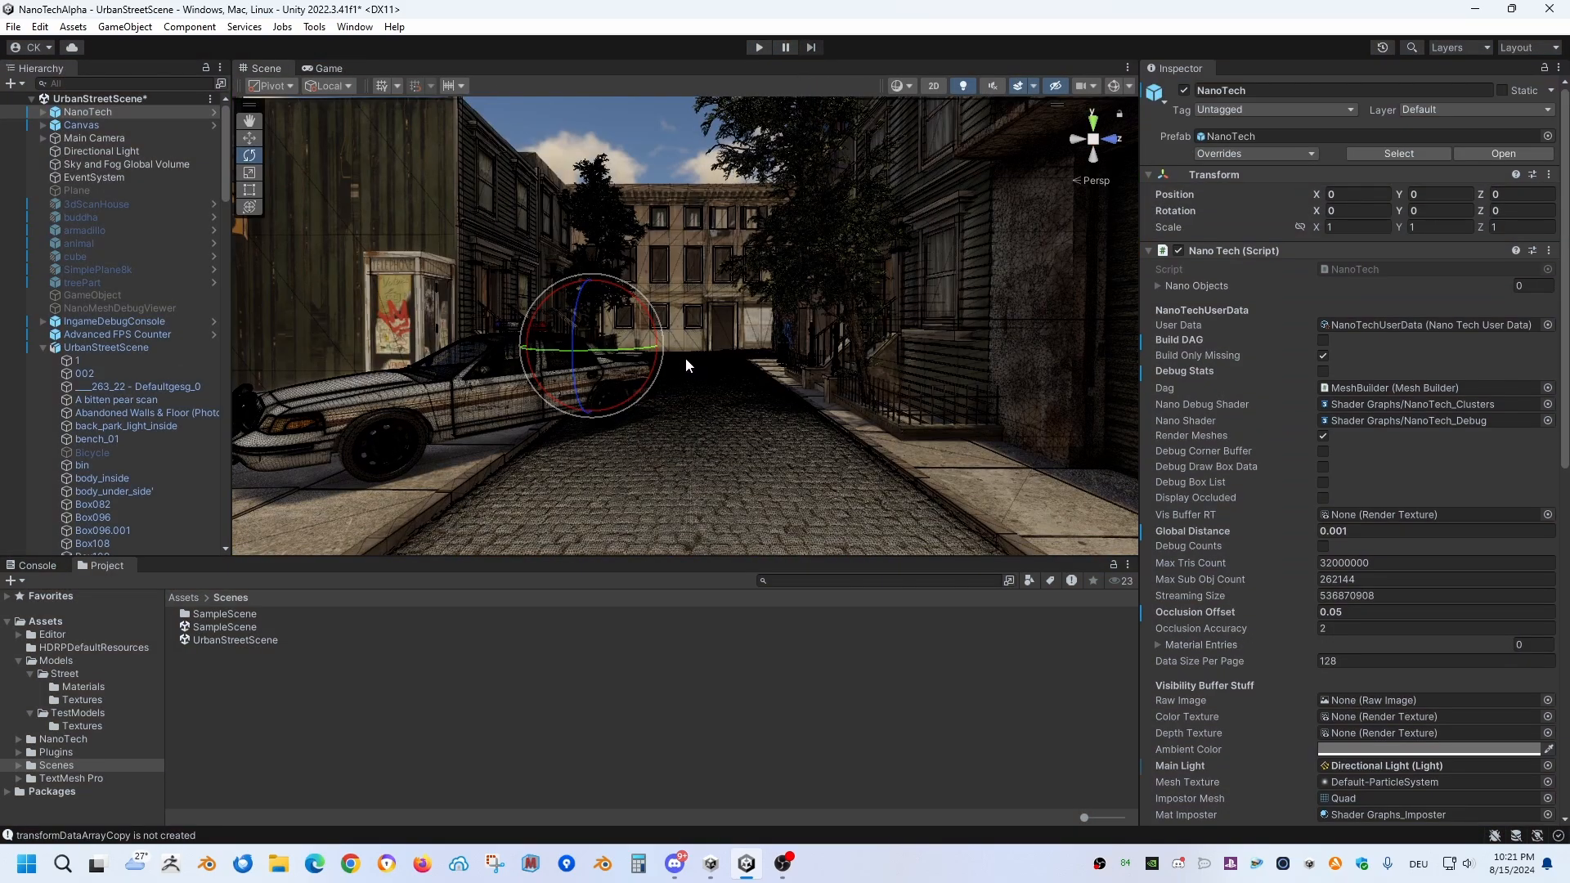